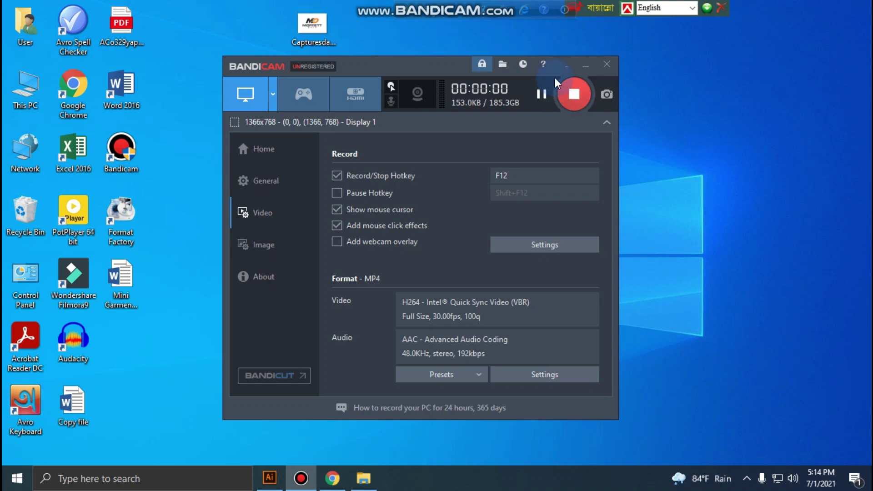
Step: Start the recording, restore the Wrangler T-shirt document, and reposition the black-shirt Wrangler copy
left_click(585, 65)
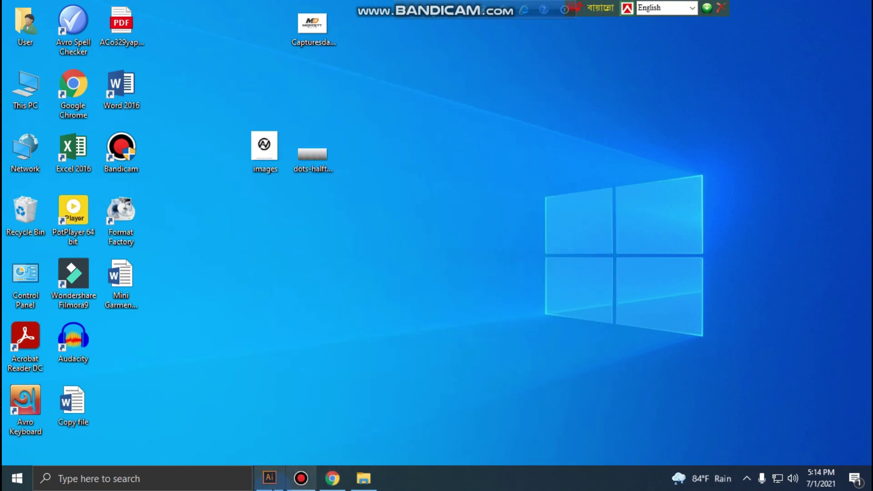
left_click(272, 484)
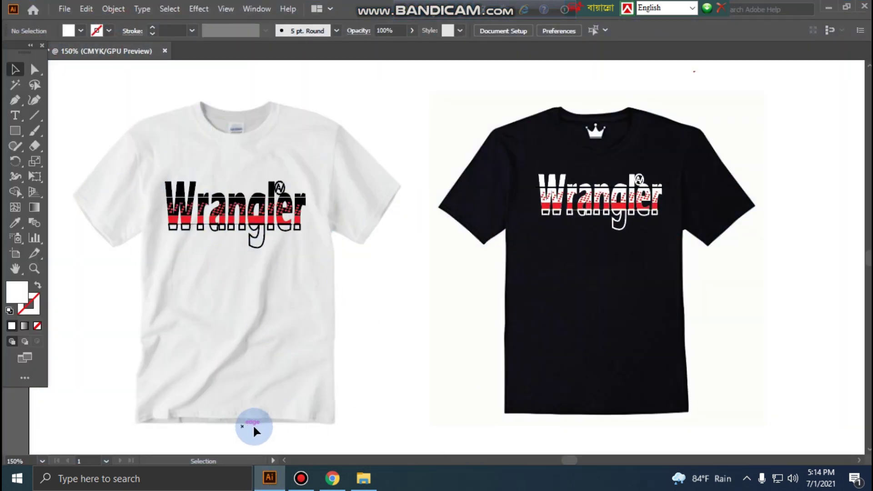
left_click(302, 214)
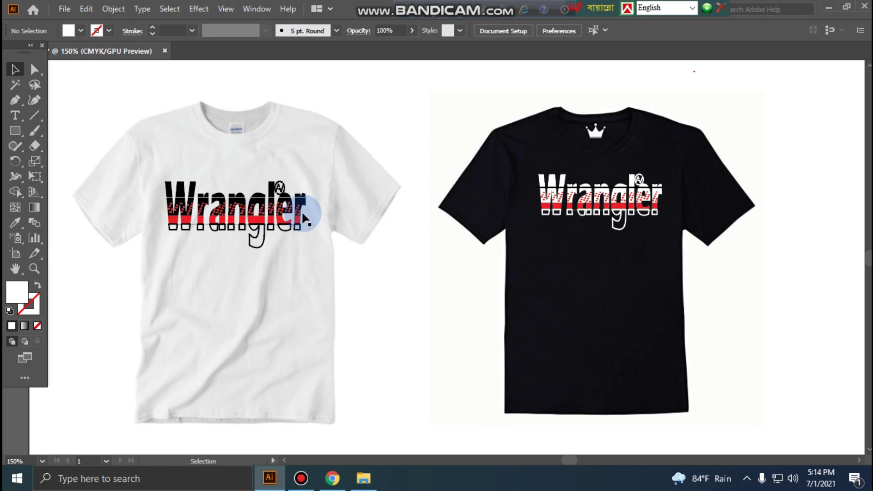
left_click_drag(569, 211, 649, 267)
Step: Create a new blank A4 landscape document, Untitled-2
left_click(64, 9)
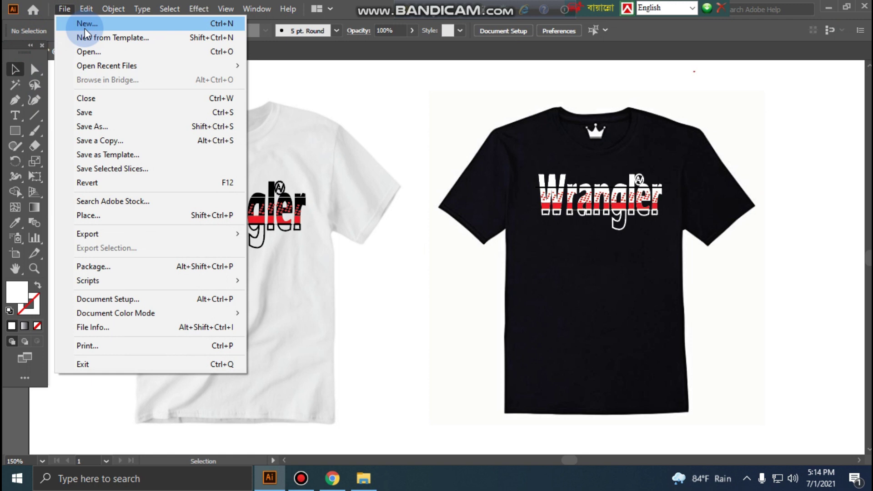
left_click(93, 24)
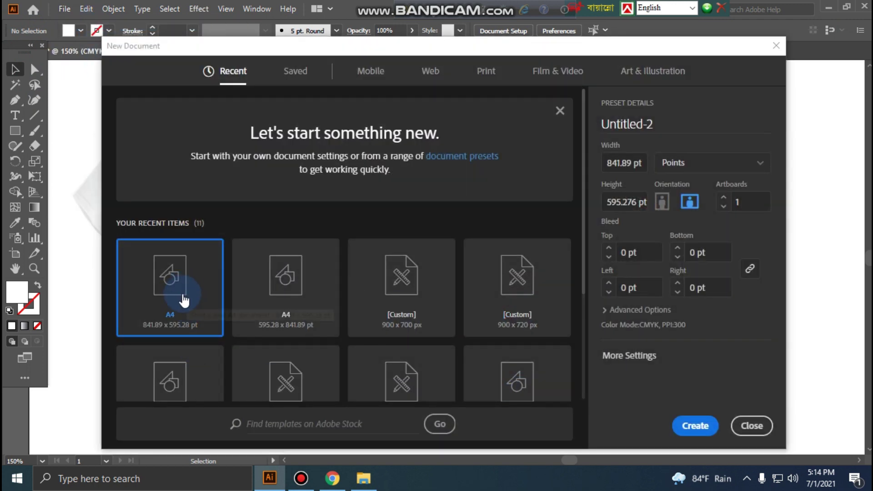
left_click(695, 425)
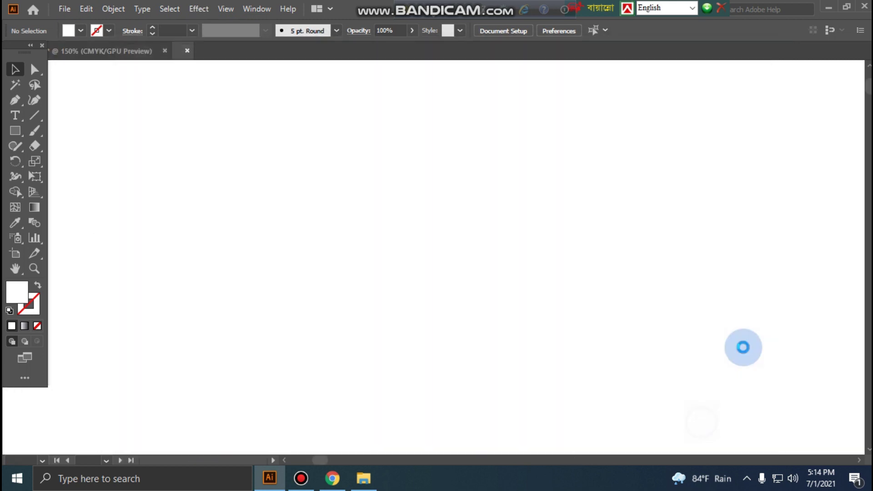
Step: Return to the T-shirt mockup and move the Wrangler text toward the black shirt
left_click(298, 130)
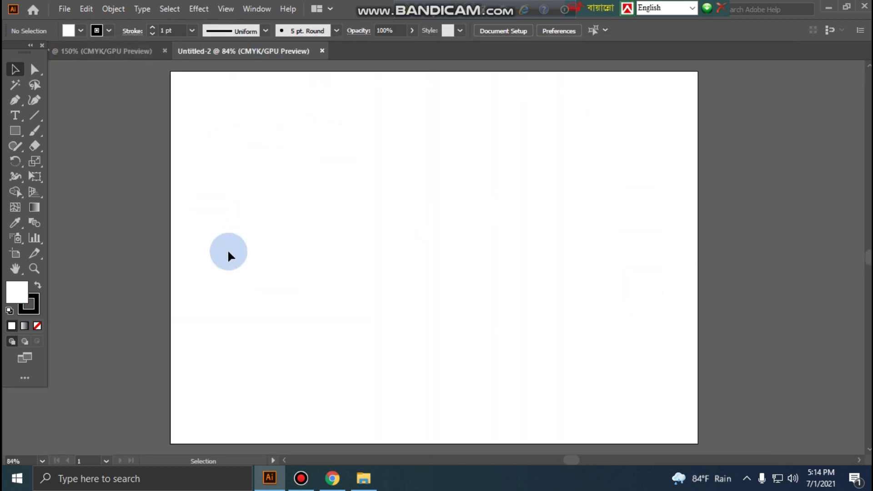
left_click(99, 50)
left_click_drag(245, 233, 591, 219)
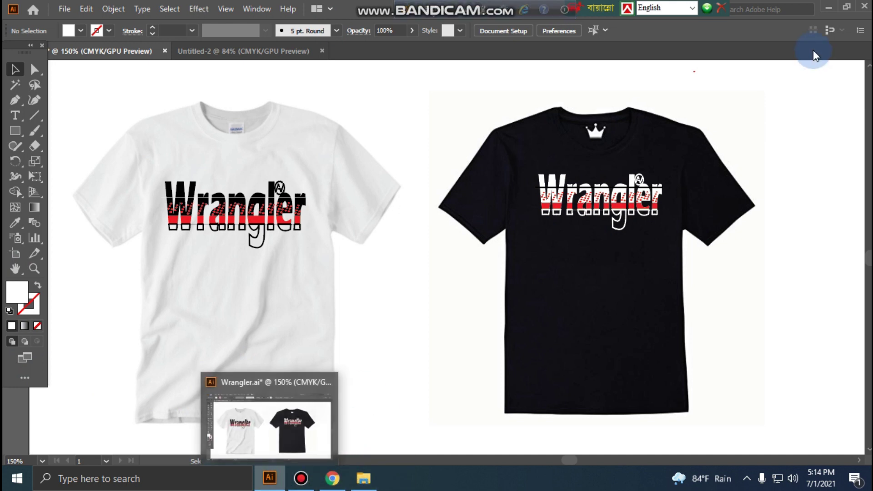
Step: Drag the AV logo and dots-halftone1-wide images from the desktop into Untitled-2
left_click(829, 8)
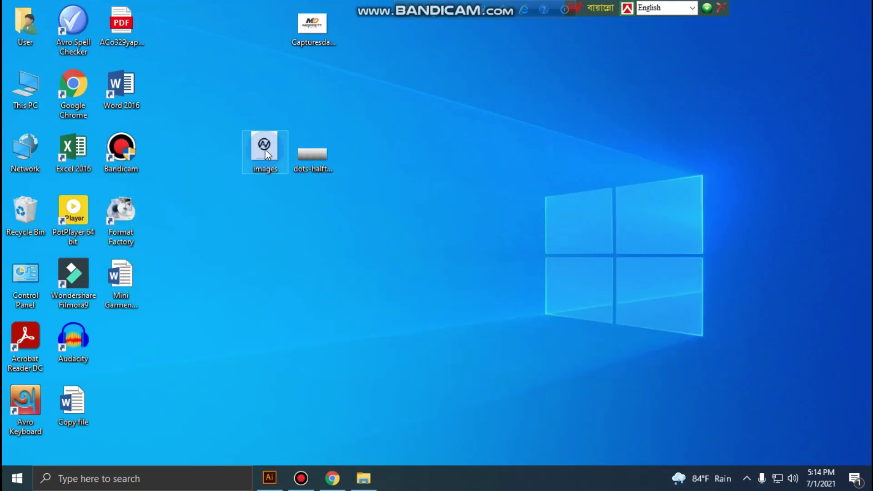
left_click_drag(234, 138, 398, 183)
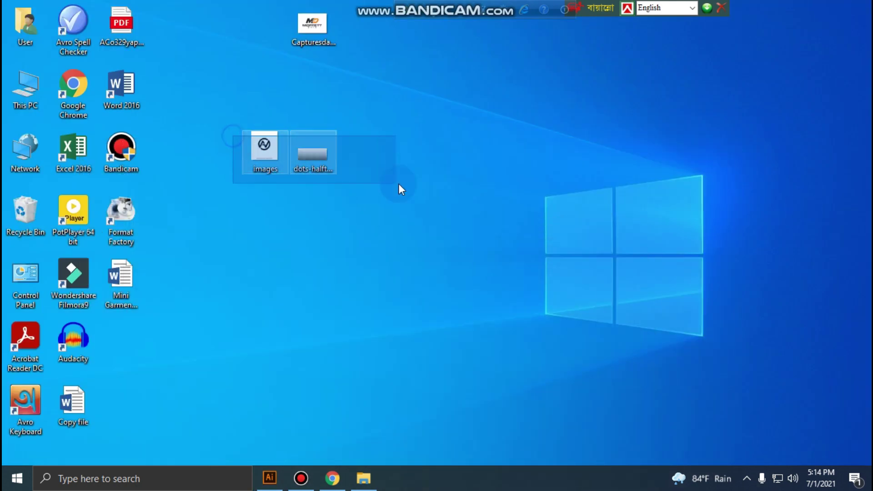
mouse_move(318, 164)
left_mouse_down()
mouse_move(323, 446)
mouse_move(341, 482)
mouse_move(330, 479)
mouse_move(353, 345)
mouse_move(352, 260)
mouse_move(228, 45)
mouse_move(263, 52)
mouse_move(436, 214)
mouse_move(475, 209)
mouse_move(742, 326)
mouse_move(608, 145)
left_mouse_up()
Step: Move the placed logo and halftone images together down and to the right
left_click(778, 262)
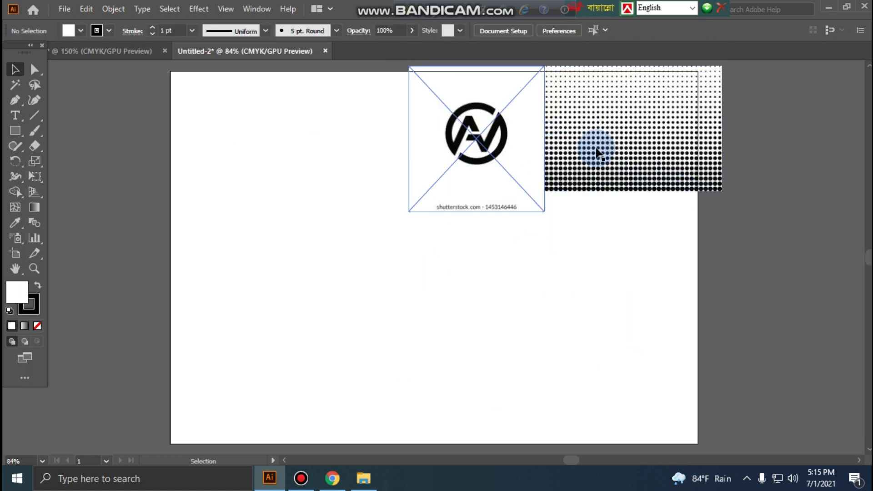
left_click(594, 146)
left_click(404, 179)
left_click(627, 166)
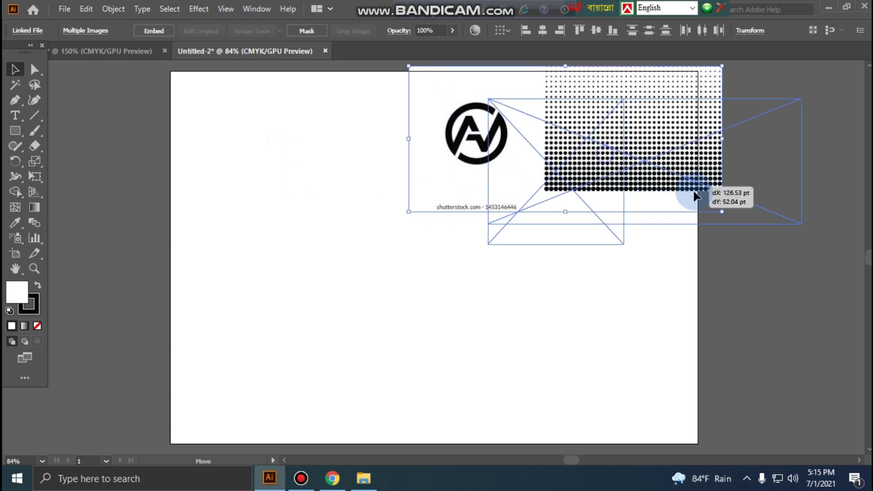
left_click_drag(627, 166, 719, 201)
left_click(620, 340)
Step: Place the logo at the artboard's upper left and shift the halftone dots left
left_click_drag(596, 205, 423, 186)
mouse_move(425, 216)
left_mouse_down()
mouse_move(302, 178)
mouse_move(321, 205)
left_mouse_up()
left_click(721, 195)
left_click_drag(584, 186, 509, 187)
left_click(587, 322)
Step: Check the logo and halftone placement, then bring up the 'dot vector' image results in Chrome
left_click(293, 184)
left_click(474, 197)
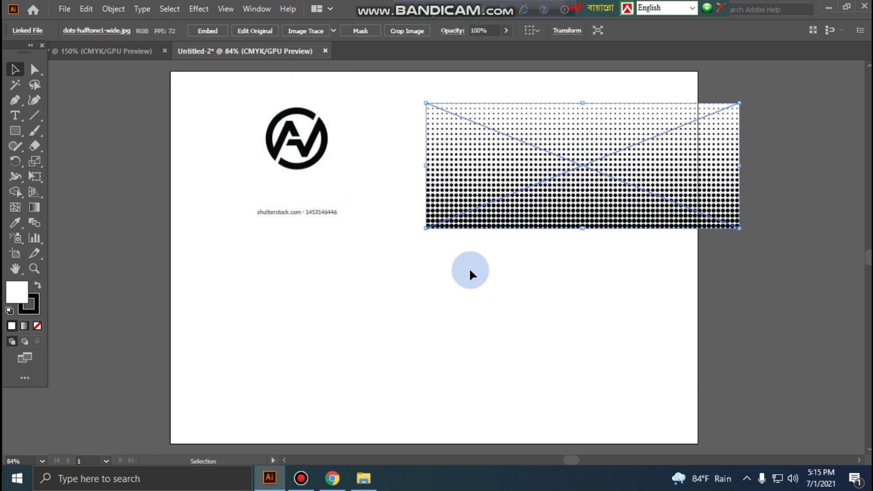
left_click(409, 412)
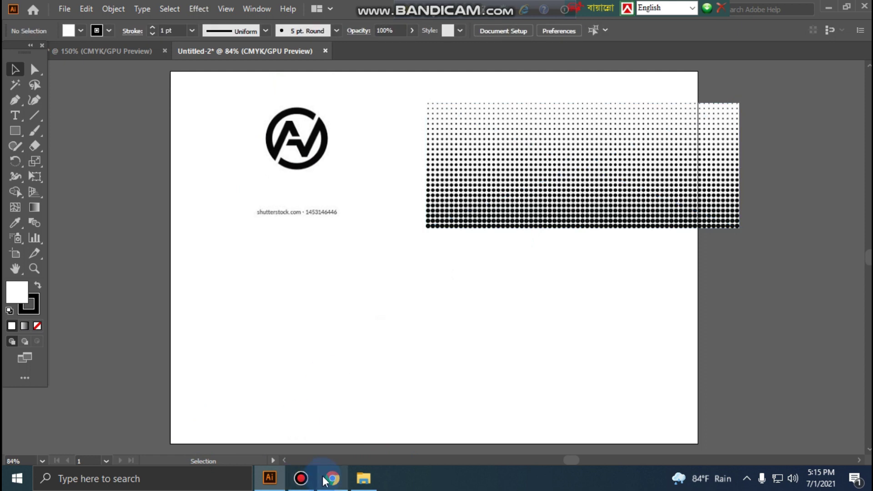
left_click(332, 479)
left_click(29, 6)
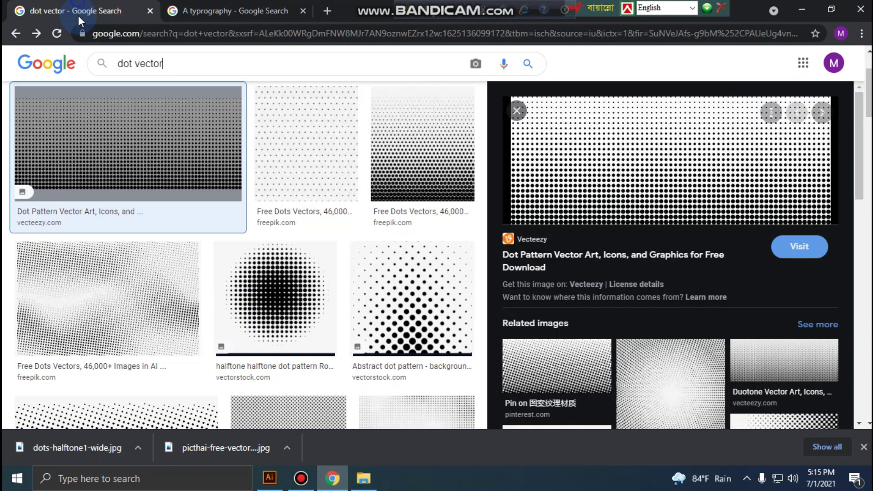
Step: Browse the Google Images results for 'A typography', then return to Illustrator
left_click(131, 68)
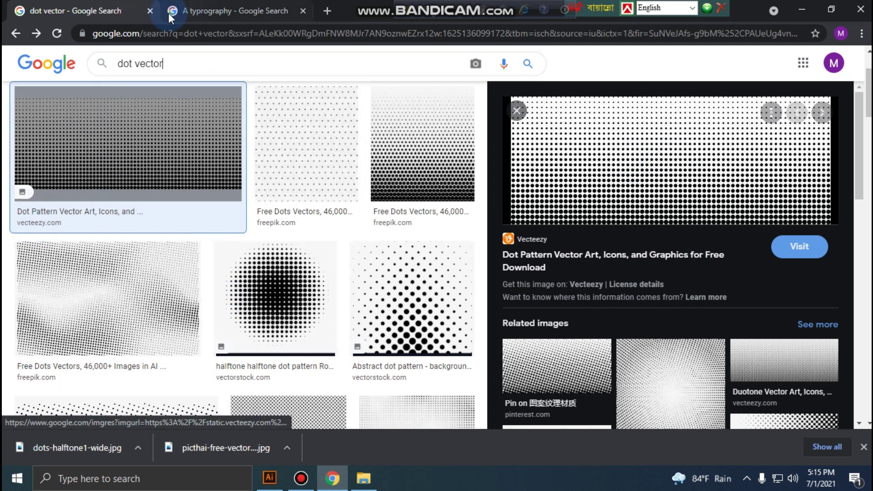
left_click(239, 12)
scroll(219, 91, "up", 6)
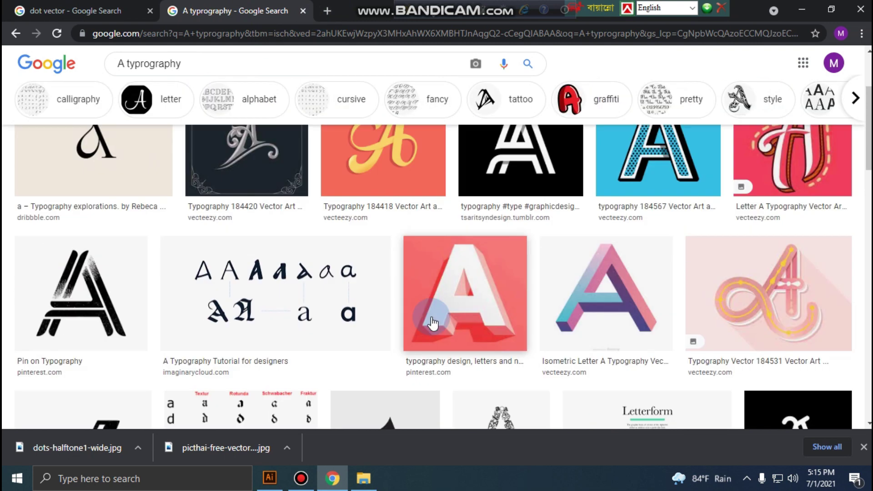
scroll(260, 350, "down", 5)
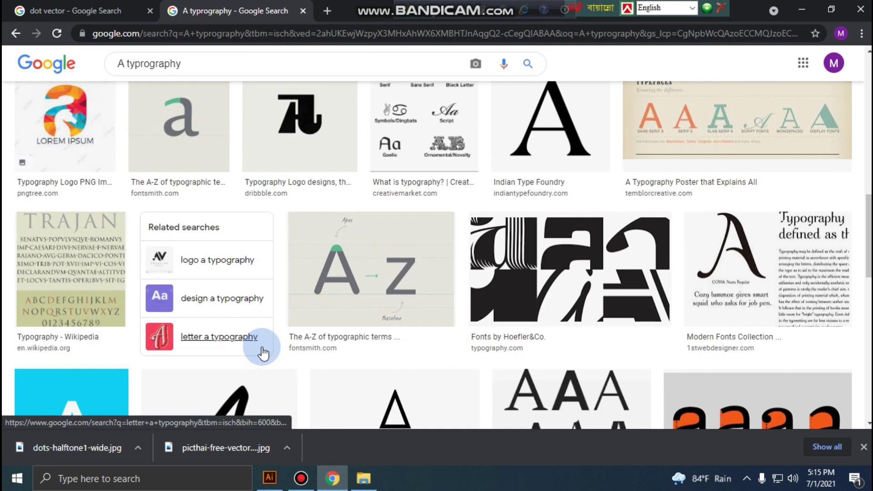
scroll(263, 342, "down", 5)
scroll(275, 342, "down", 5)
scroll(591, 358, "down", 5)
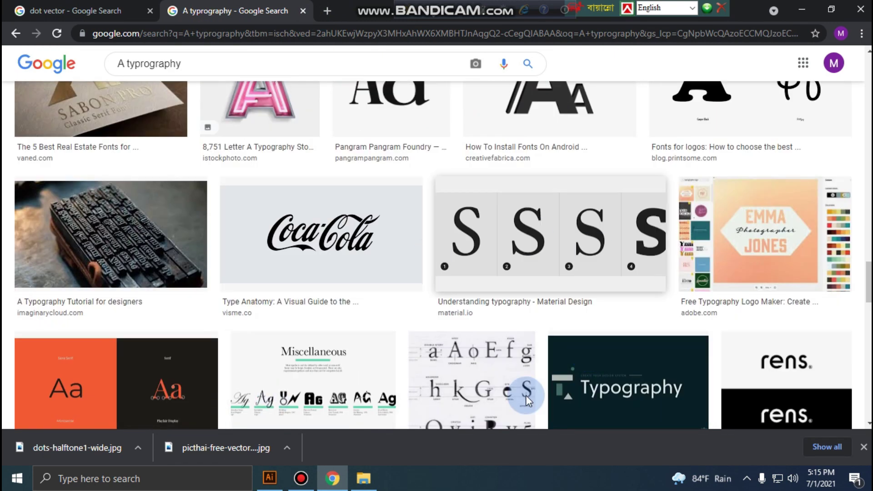
scroll(505, 395, "up", 5)
scroll(508, 397, "up", 3)
scroll(509, 396, "up", 3)
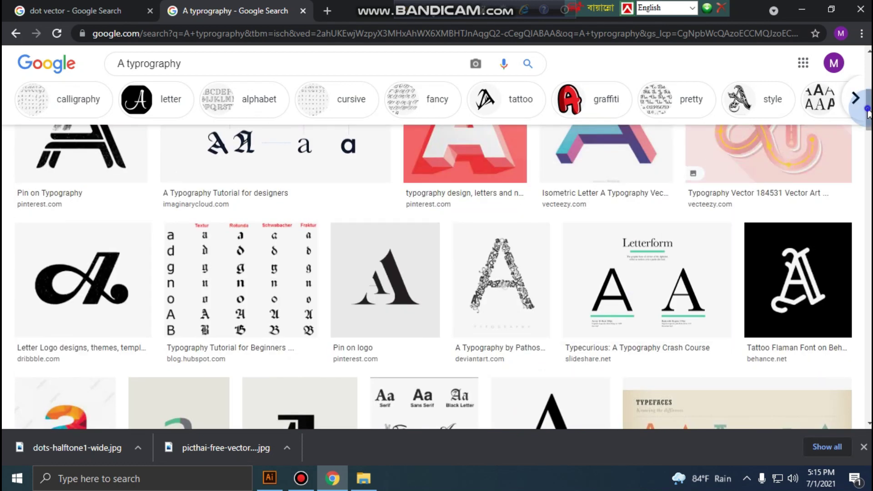
scroll(869, 113, "down", 5)
left_click(803, 9)
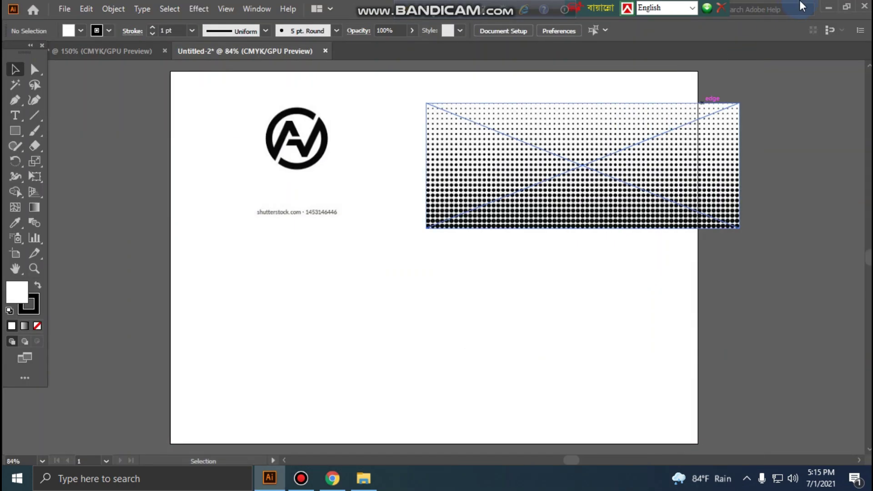
Step: Rearrange the logo toward the top-right corner and move the halftone dots right
left_click(273, 158)
left_click_drag(326, 144, 295, 140)
left_click(424, 261)
left_click_drag(496, 145, 675, 146)
left_click_drag(624, 175, 704, 176)
left_click_drag(267, 127, 721, 132)
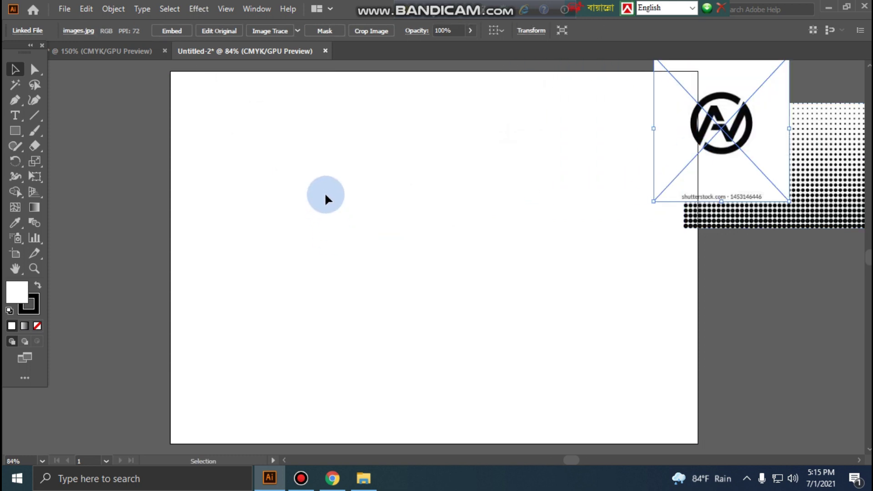
Step: Copy the Wrangler design from the white-shirt mockup and paste it into Untitled-2
left_click(107, 49)
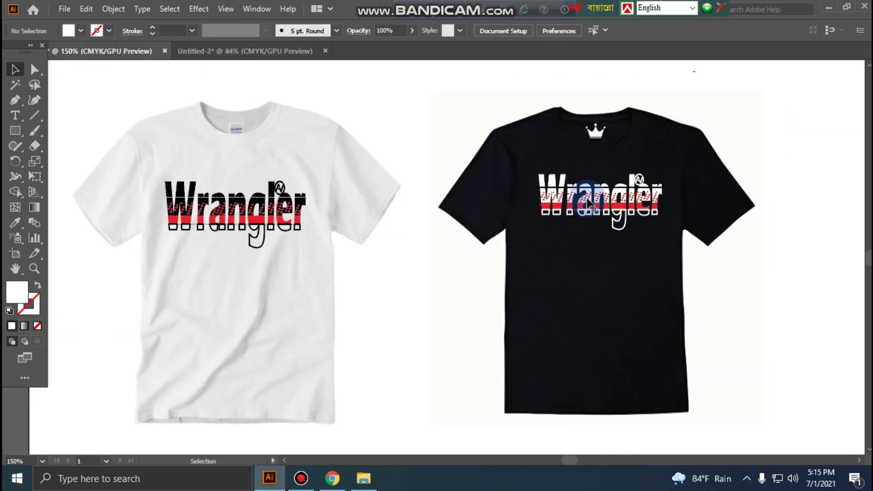
left_click(274, 248)
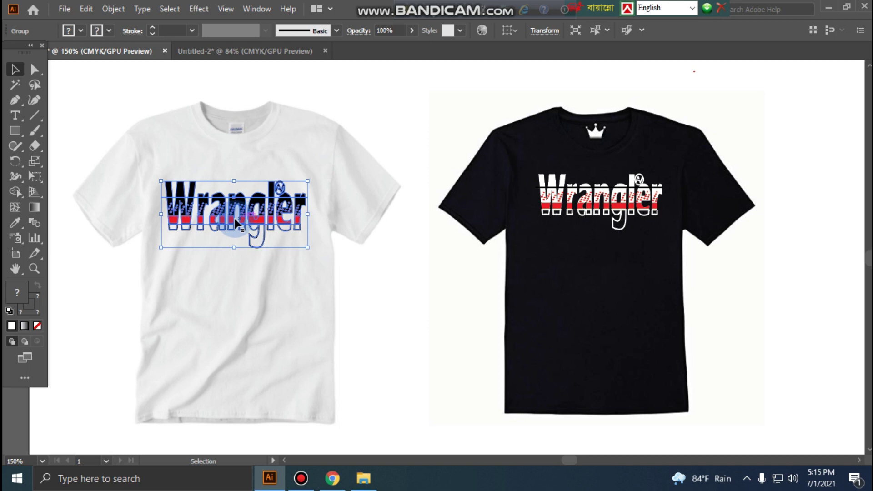
key("a")
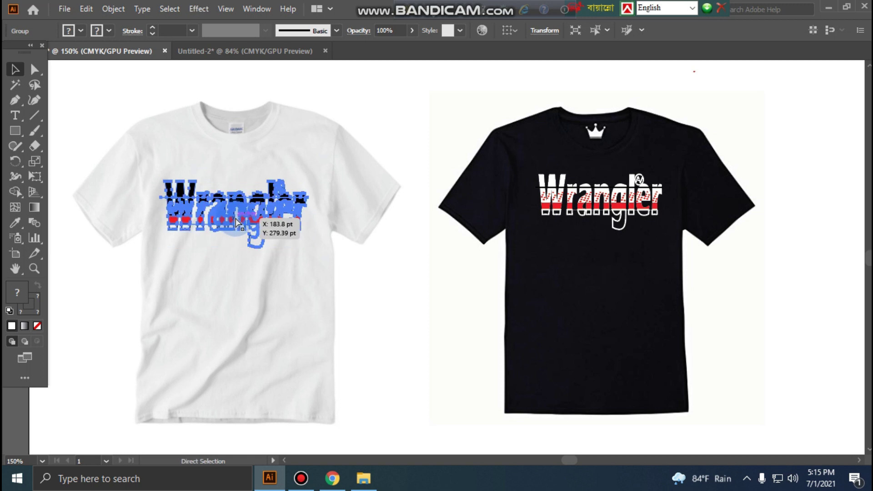
left_click(248, 51)
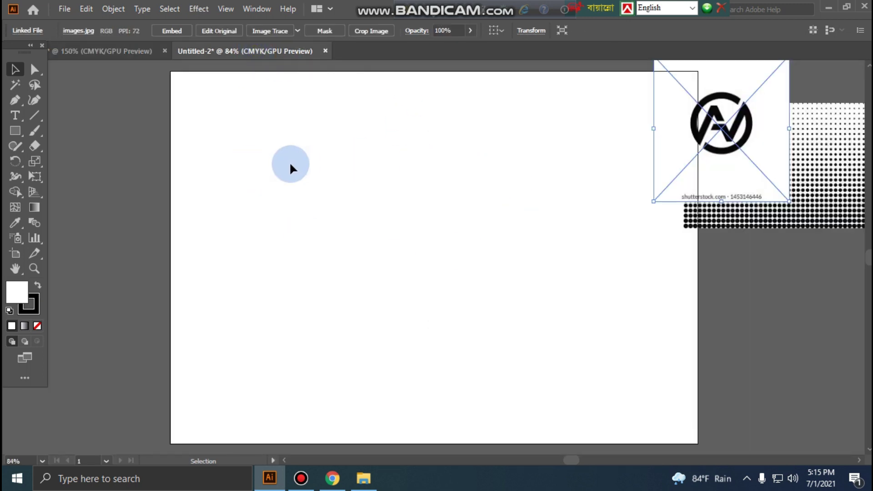
key("ctrl+v")
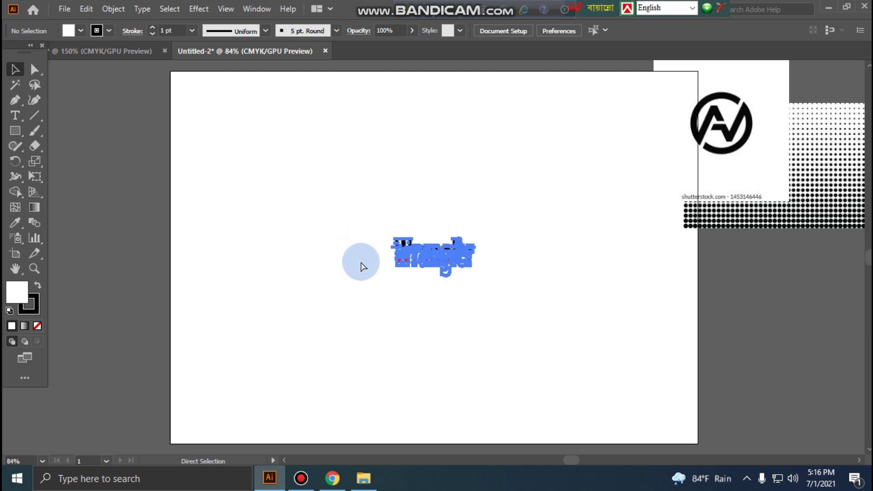
Step: Enlarge the pasted Wrangler design and move it to the top of the artboard
left_click_drag(473, 278, 476, 279)
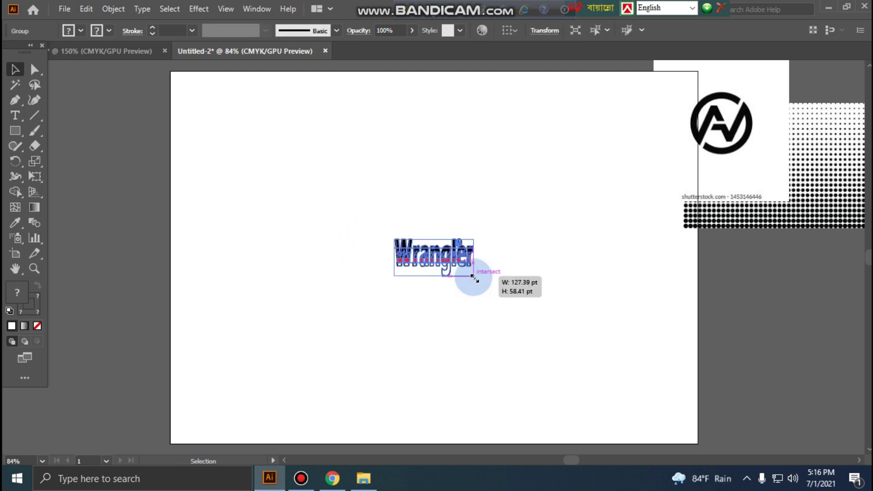
left_click_drag(476, 279, 566, 336)
left_click(410, 213)
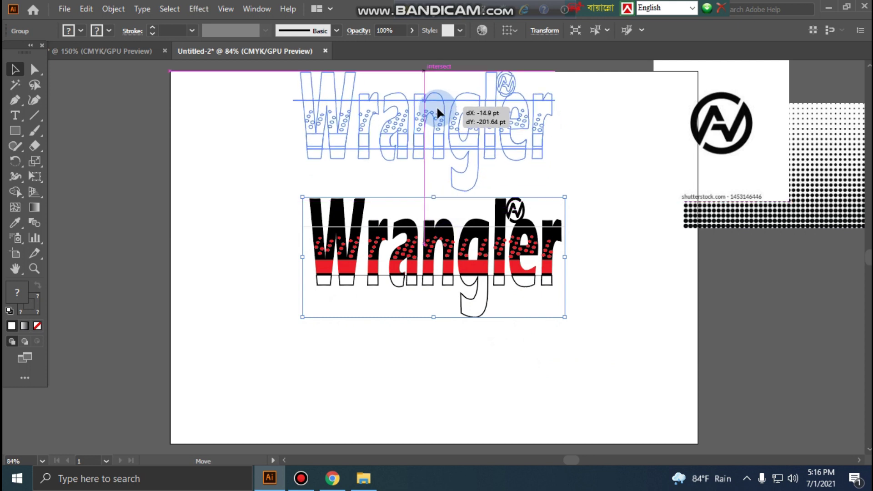
left_click_drag(409, 214, 400, 88)
left_click(223, 213)
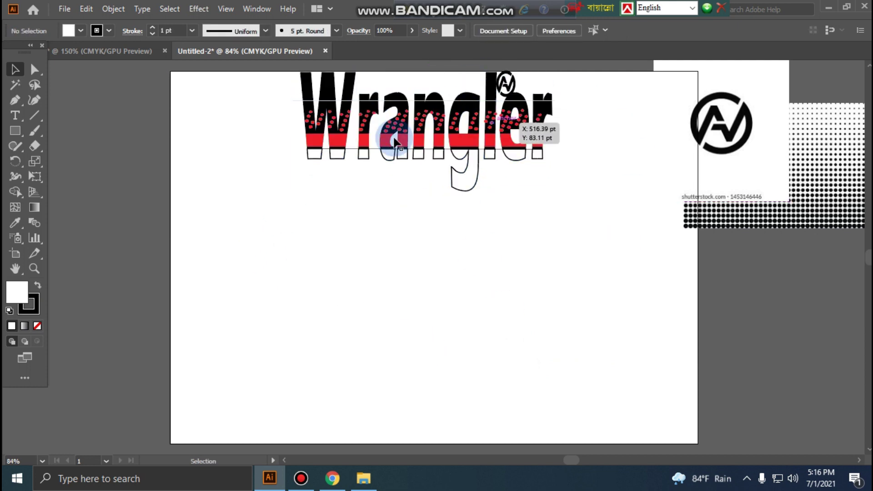
left_click(39, 144)
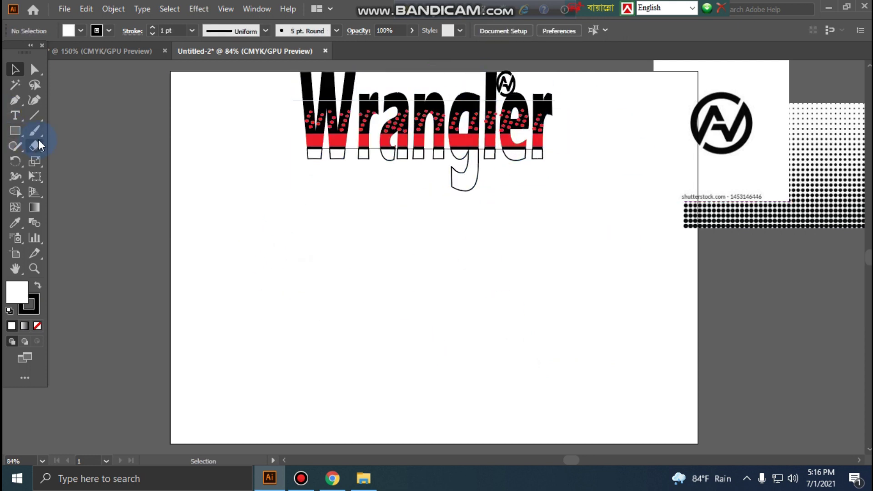
Step: Add a 'Wrangler' text line in Myriad Pro, scaled to about 145 pt, below the design
left_click(15, 116)
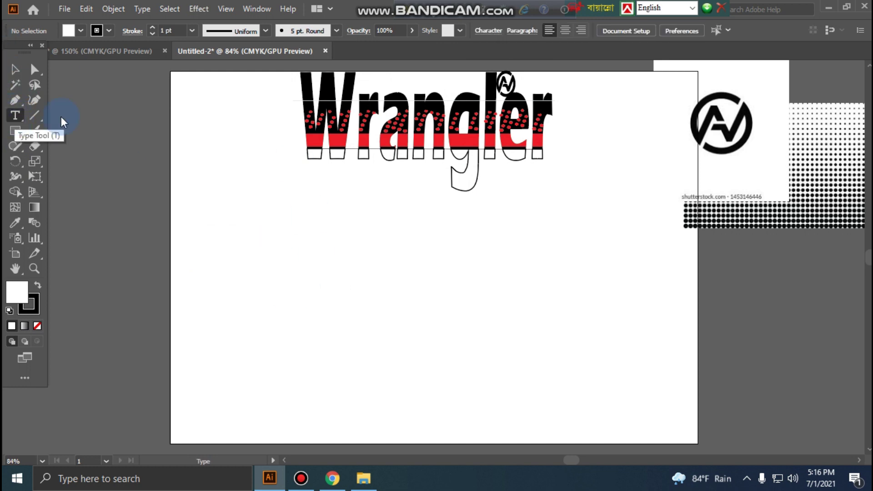
left_click(318, 266)
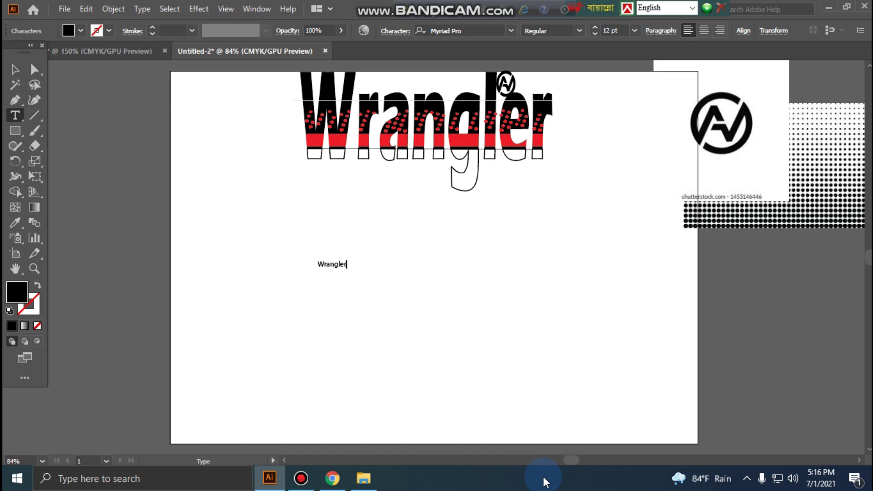
type("Wrangler")
left_click(16, 69)
left_click(344, 273)
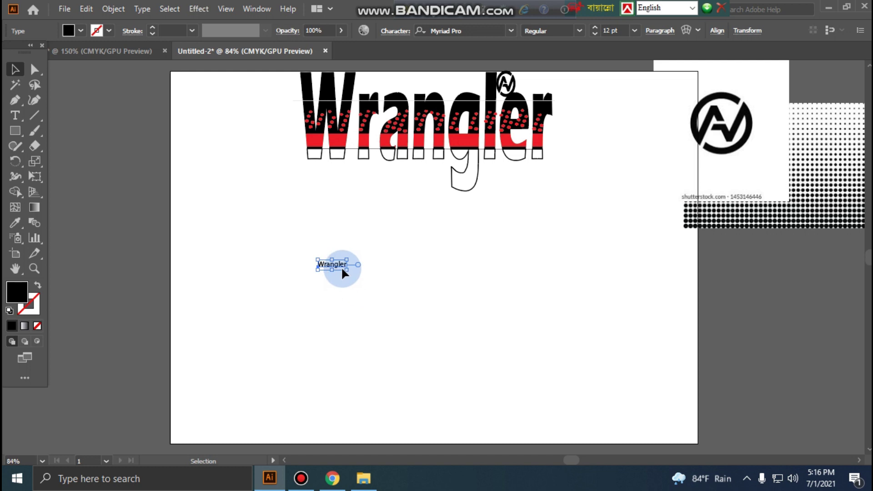
left_click_drag(347, 270, 505, 335)
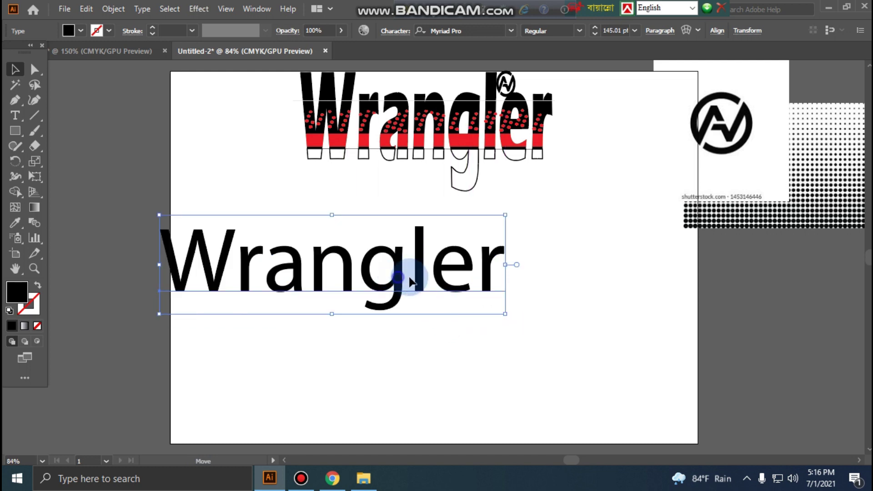
left_click_drag(405, 279, 468, 280)
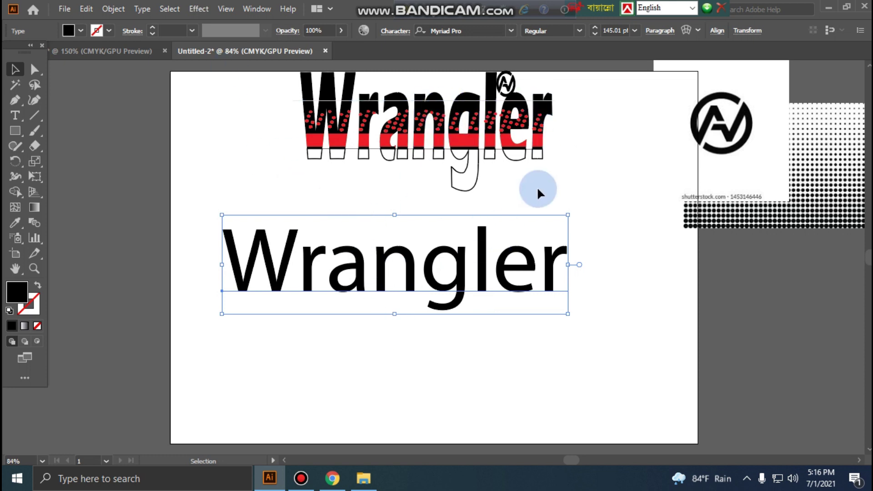
scroll(537, 186, "up", 1)
Step: Set the lower Wrangler text in the Eras Bold ITC font
left_click(511, 31)
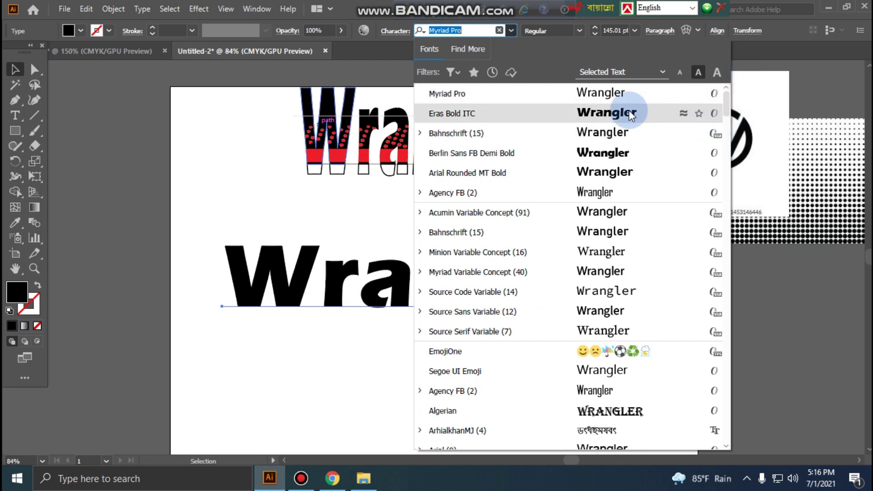
left_click(609, 113)
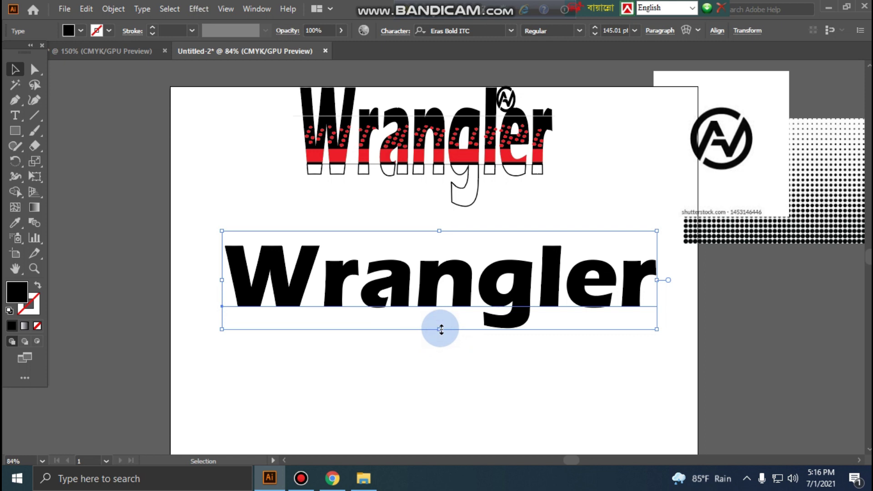
left_click(433, 287)
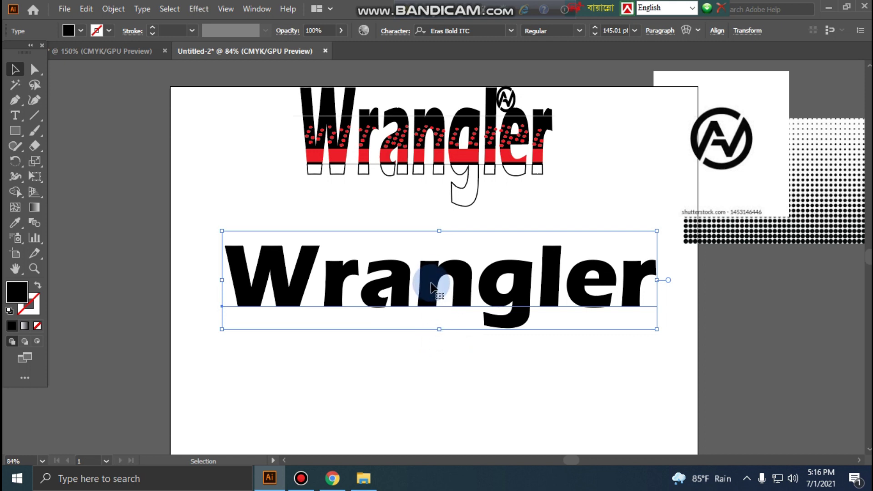
Step: Convert the Eras Bold ITC Wrangler text to outlines via Create Outlines
right_click(433, 277)
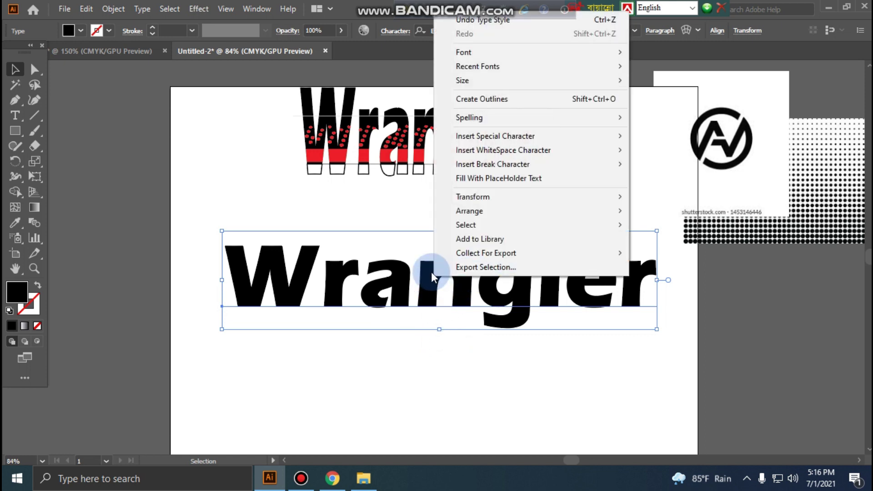
left_click(461, 364)
right_click(434, 278)
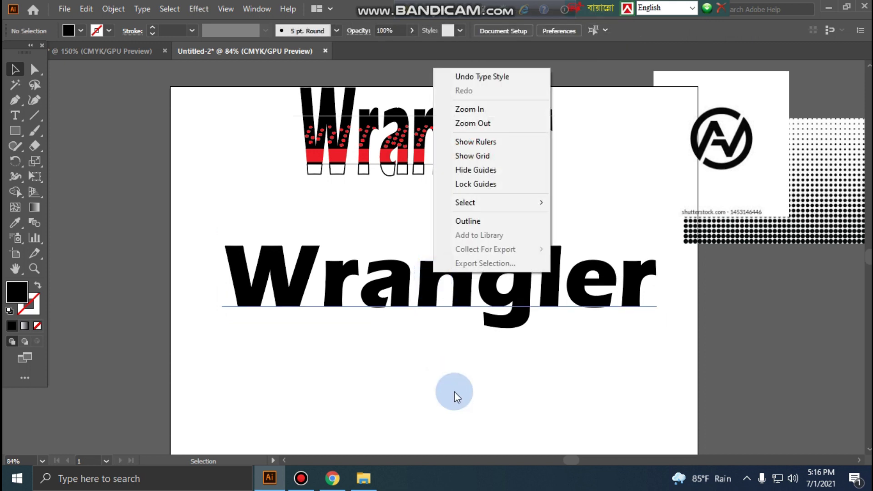
left_click(455, 394)
left_click(433, 275)
right_click(432, 272)
left_click(442, 401)
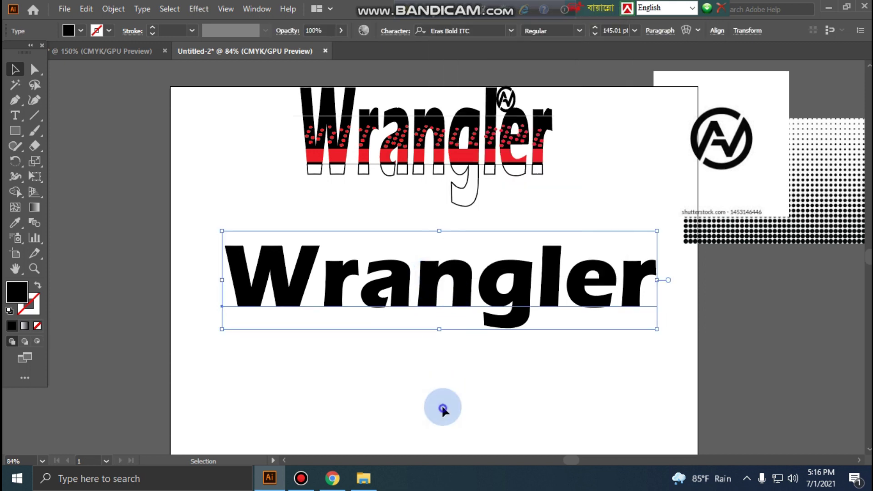
left_click(433, 284)
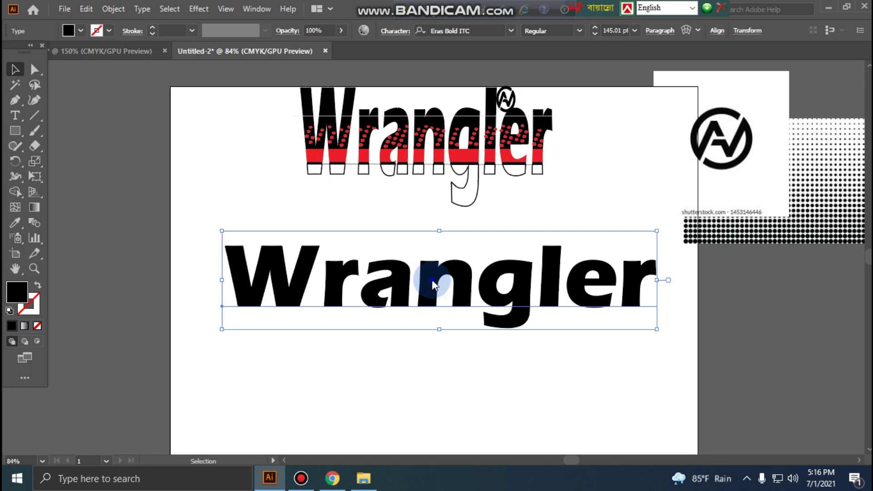
right_click(433, 285)
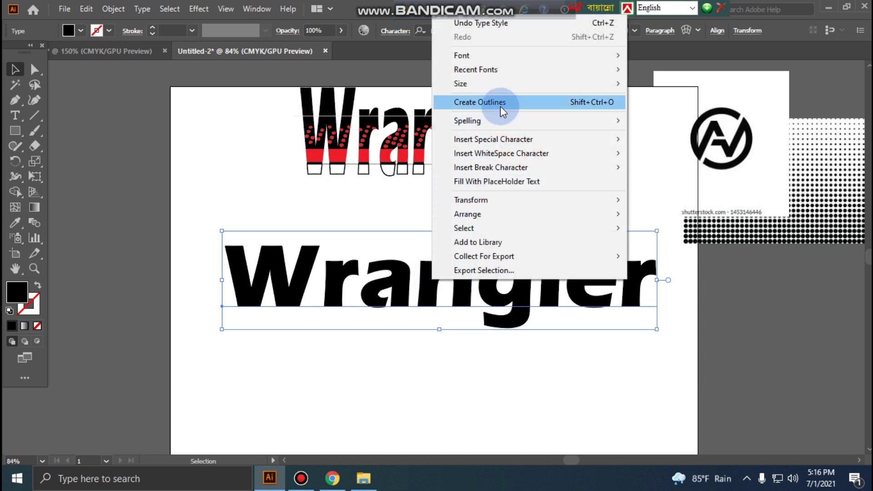
left_click(500, 106)
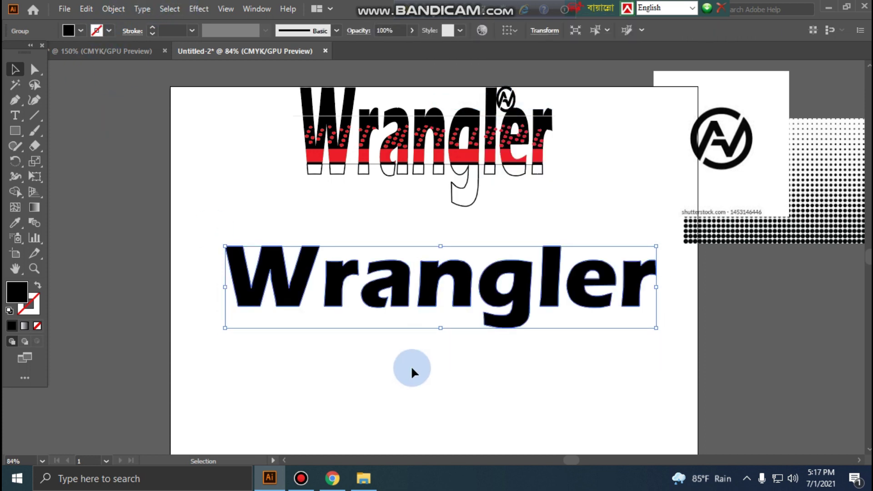
left_click(422, 341)
Step: Stretch the outlined Wrangler lettering taller and nudge it slightly left and up
left_click(439, 287)
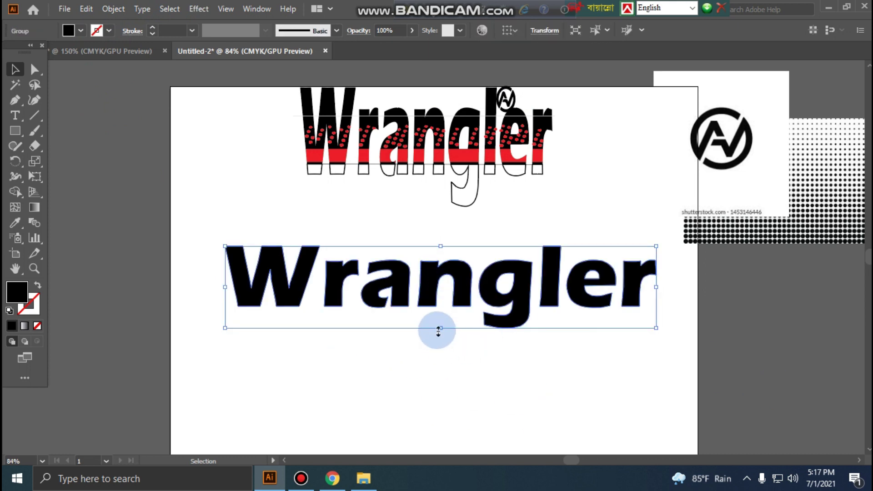
left_click_drag(439, 328, 428, 376)
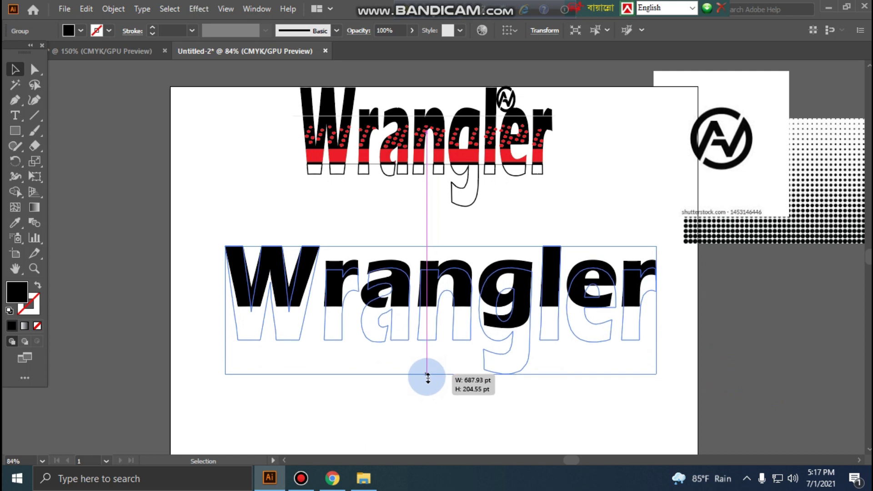
left_click_drag(390, 298, 374, 292)
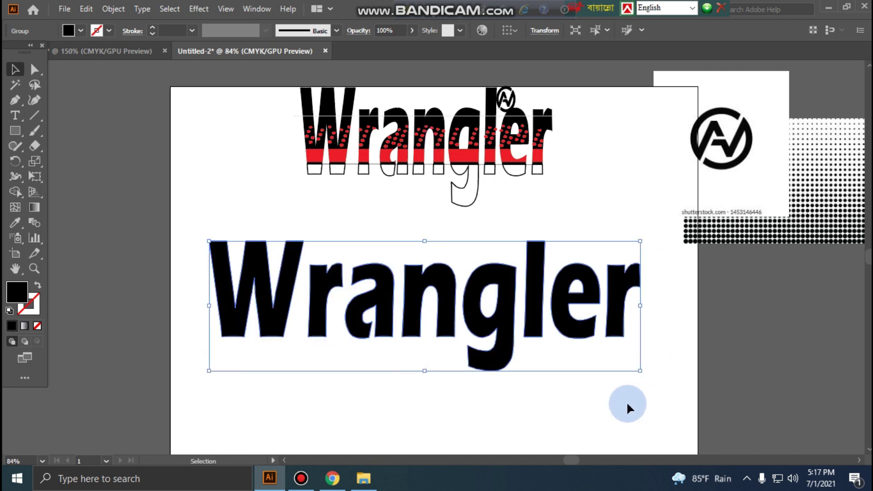
left_click_drag(425, 370, 424, 395)
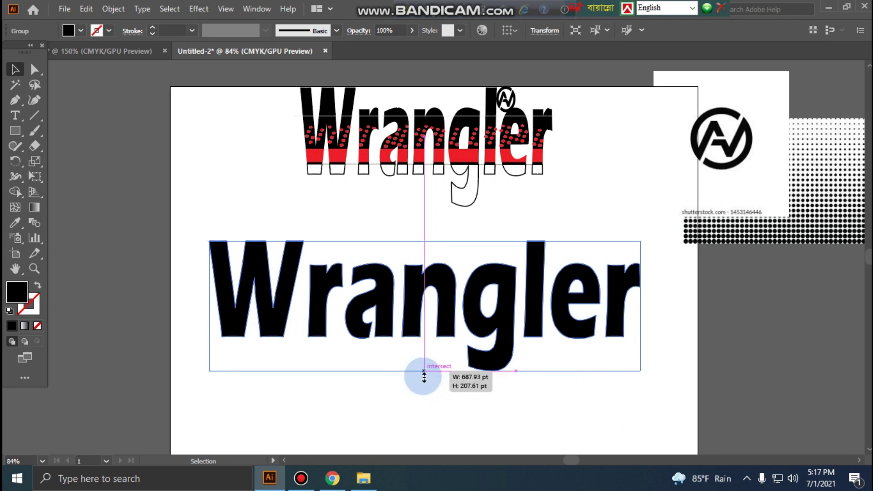
left_click(473, 432)
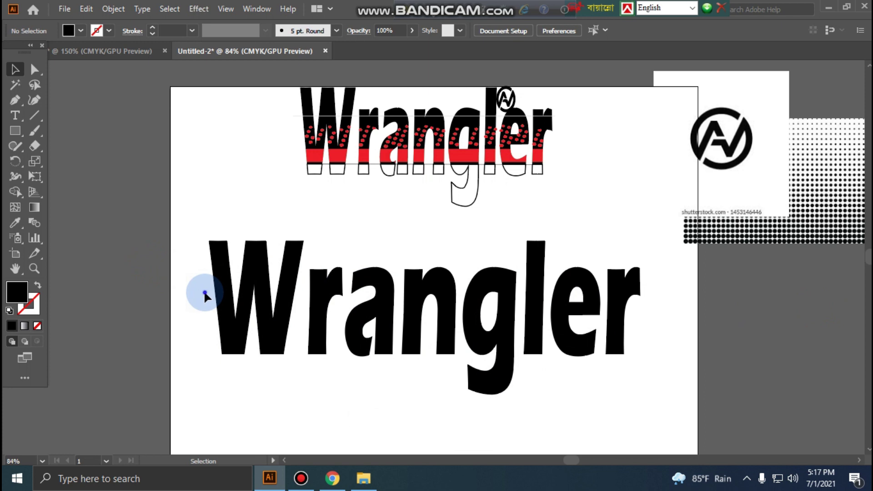
Step: Widen the lower lettering to the right, then reselect the upper Wrangler design
left_click(613, 347)
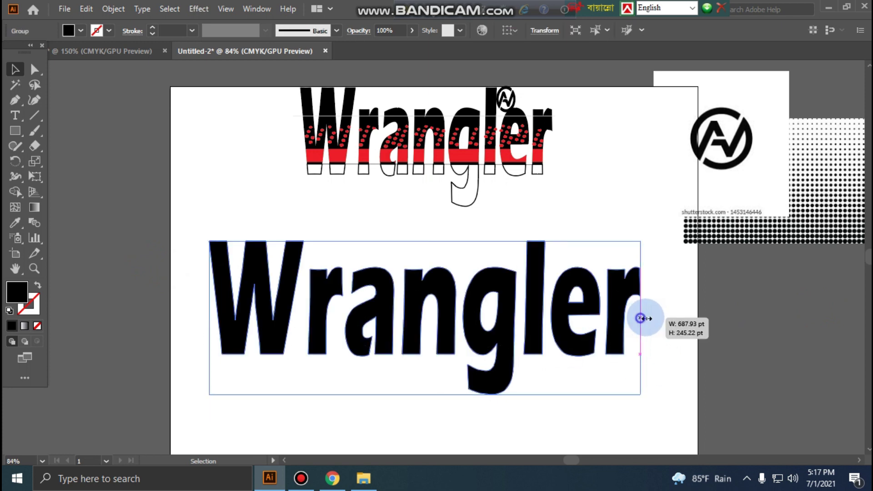
left_click_drag(640, 318, 665, 319)
left_click(580, 402)
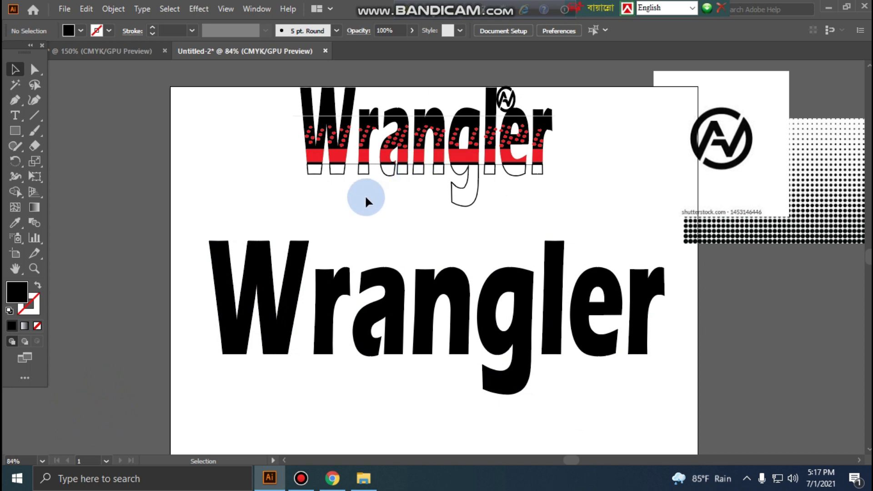
left_click(313, 157)
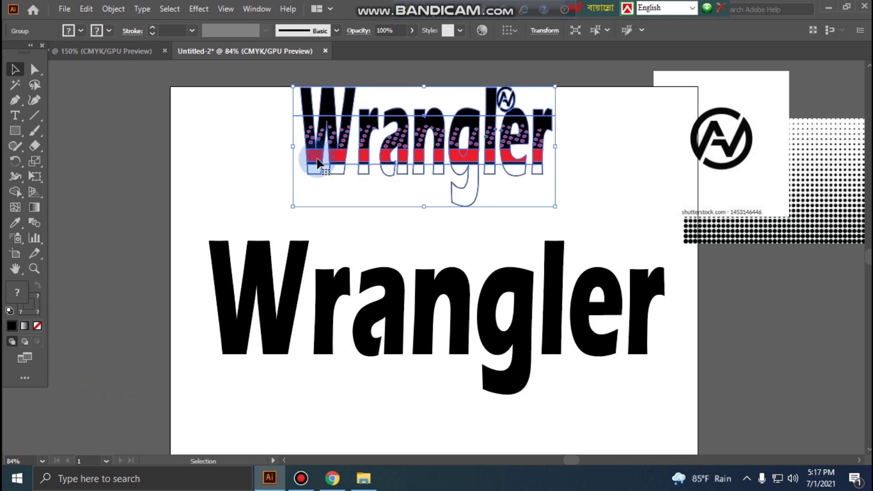
left_click(254, 165)
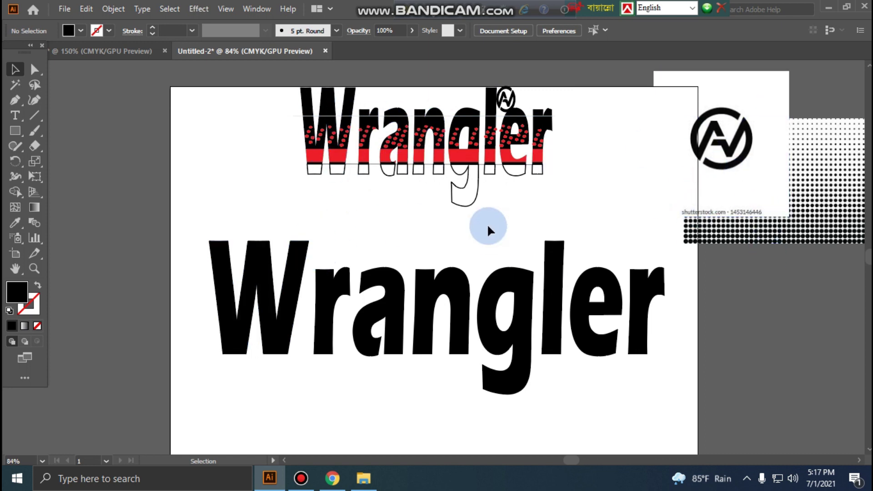
left_click(504, 98)
scroll(515, 227, "up", 2)
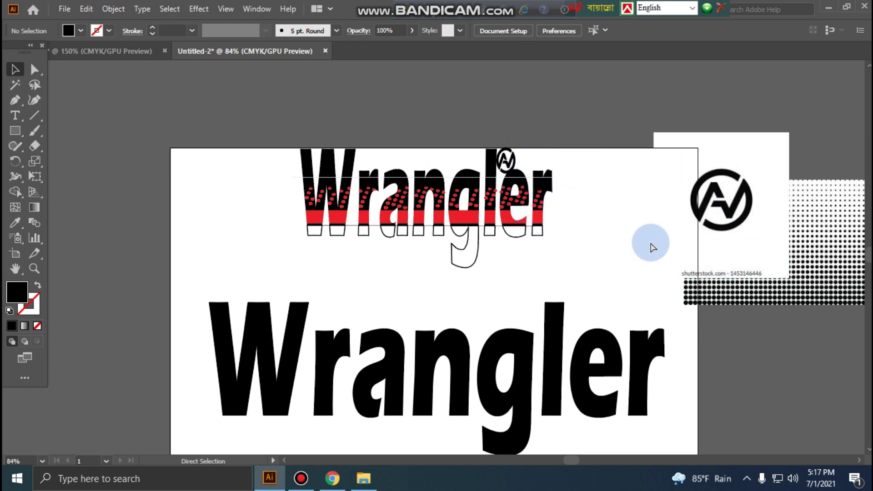
key("ctrl+plus")
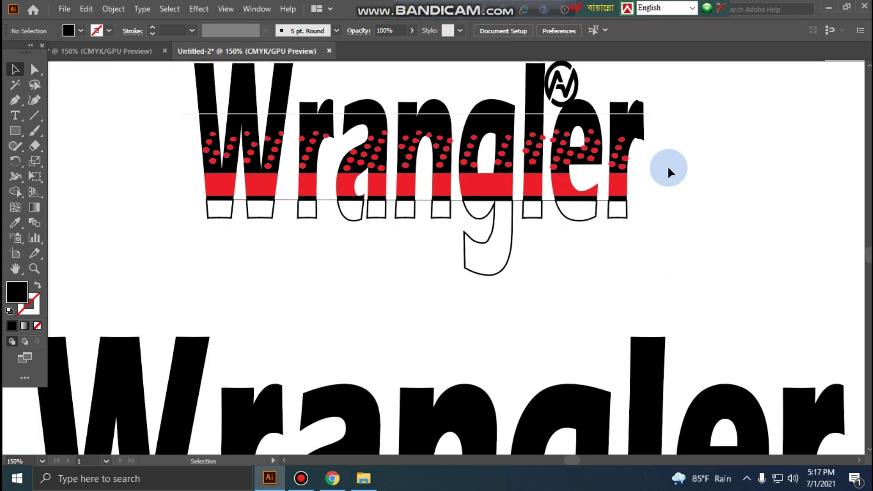
left_click(556, 85)
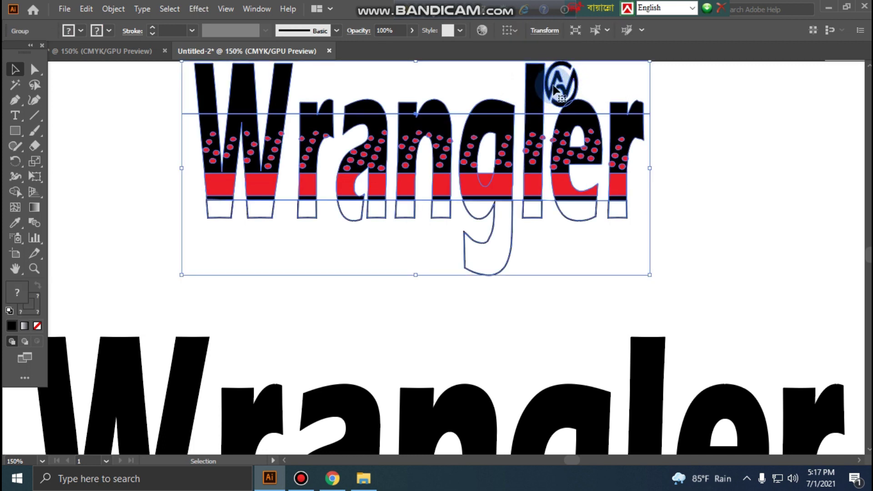
left_click(721, 129)
left_click(729, 201)
left_click(749, 353)
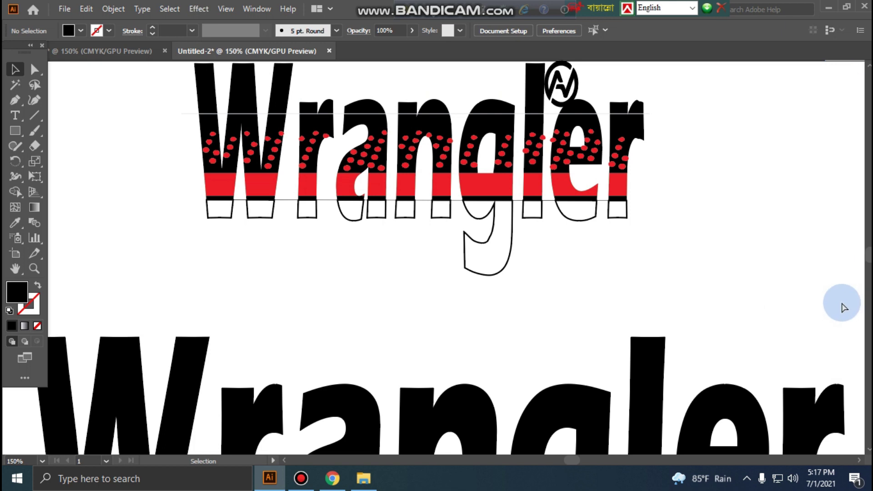
key("ctrl+minus")
key("ctrl+minus")
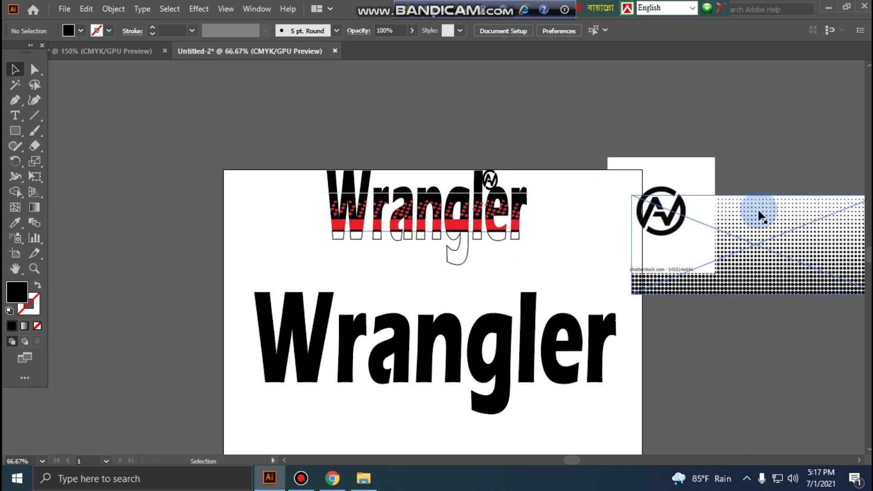
left_click(415, 383)
left_click(391, 385)
left_click(326, 371)
scroll(473, 359, "up", 1)
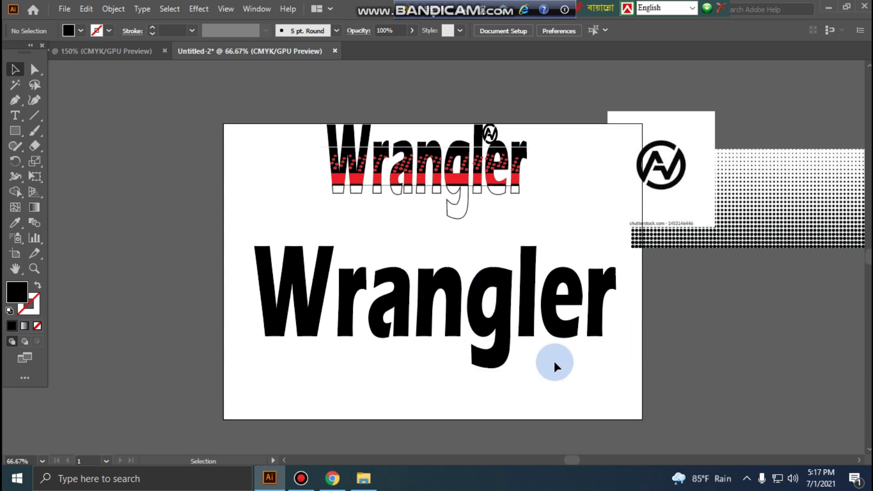
scroll(555, 360, "down", 2)
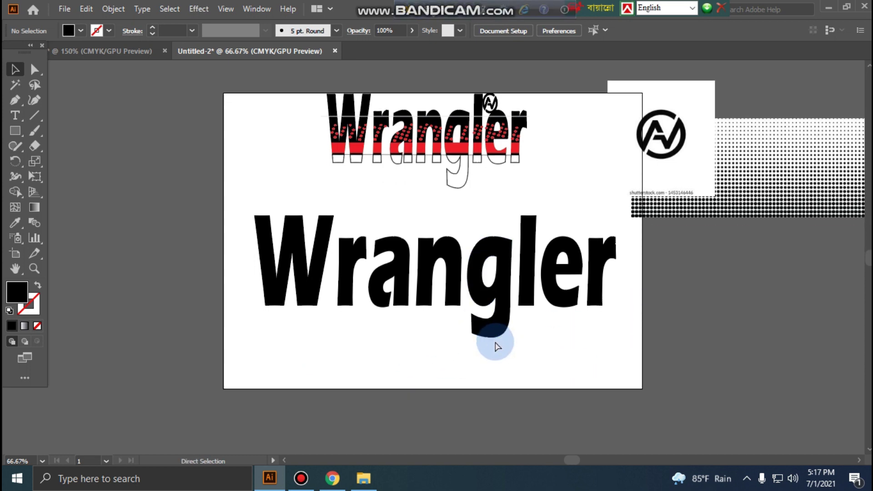
key("ctrl+1")
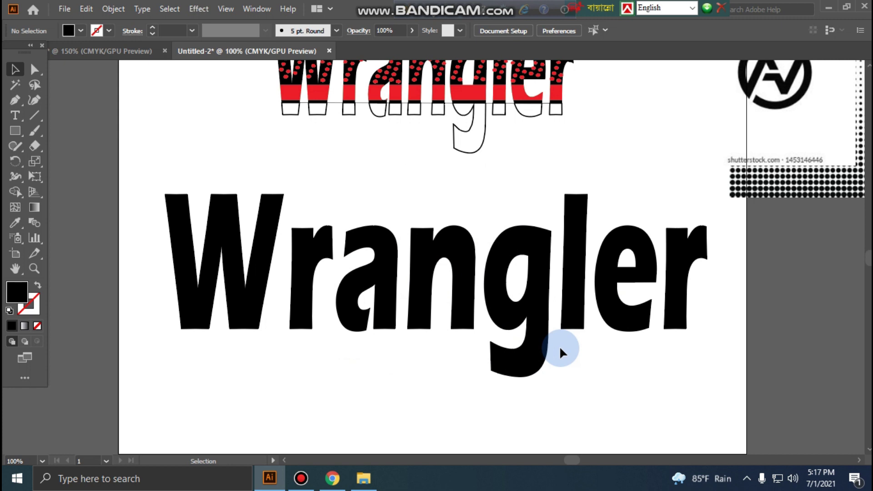
scroll(536, 305, "up", 3)
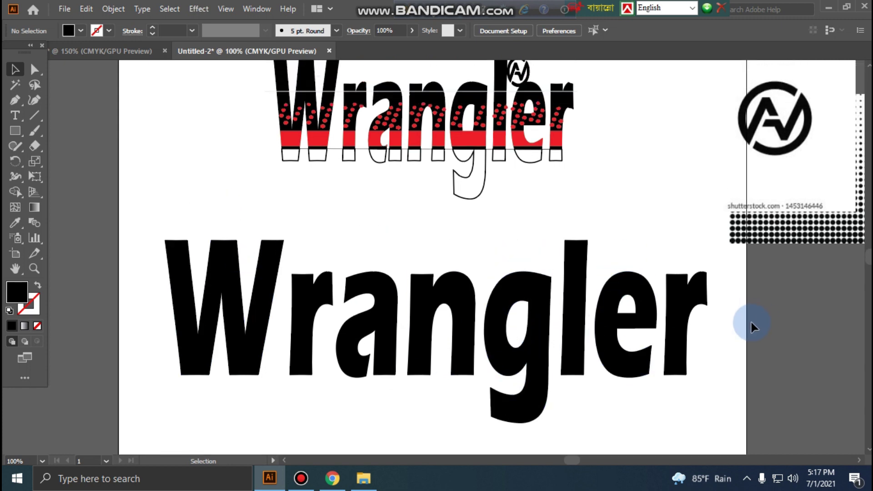
scroll(750, 321, "up", 1)
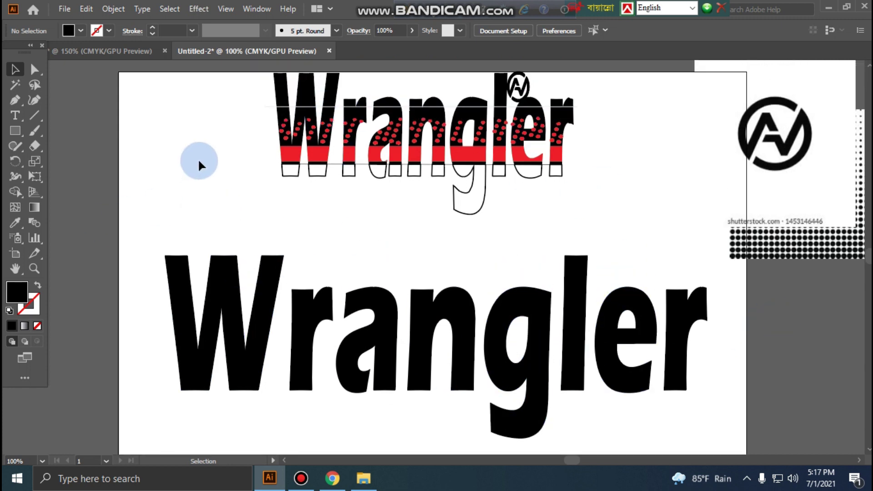
left_click(15, 130)
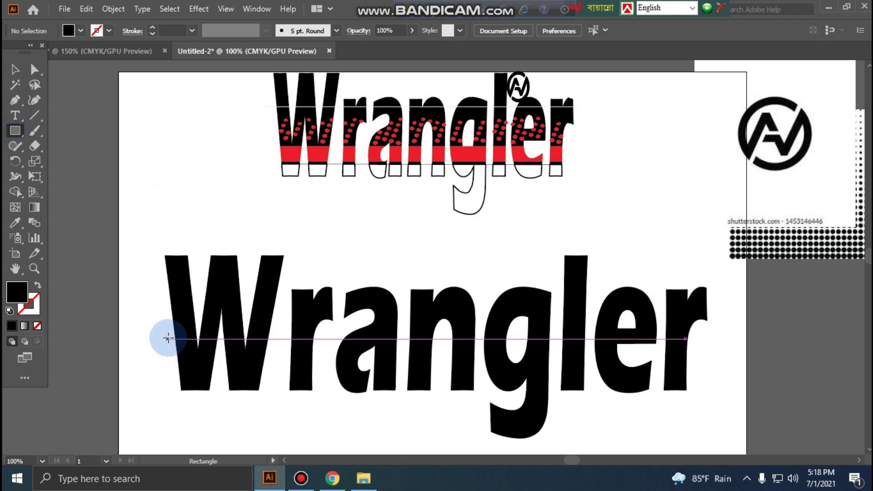
Step: Draw a long rectangle across the lower Wrangler letters and nudge it slightly lower
mouse_move(157, 336)
left_mouse_down()
mouse_move(700, 365)
mouse_move(703, 356)
left_mouse_up()
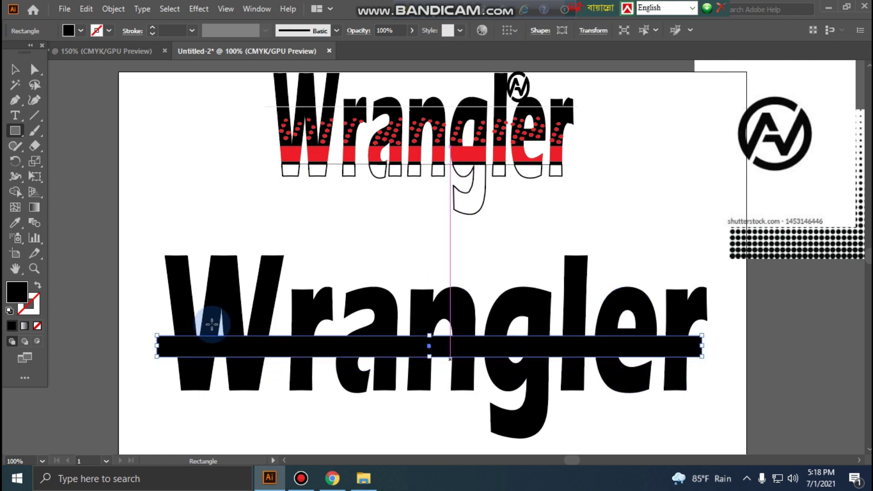
left_click(14, 69)
left_click_drag(342, 350, 340, 357)
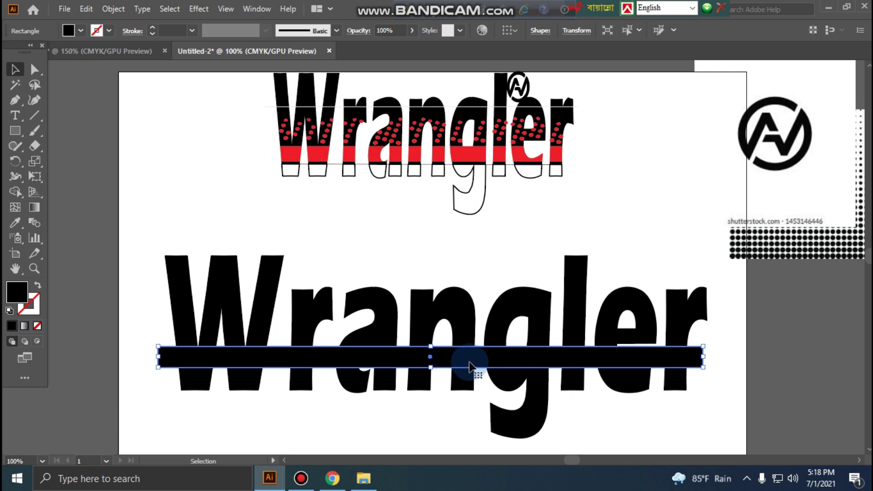
Step: Fill the bar with red and thin it by lowering its top edge
left_click(80, 30)
left_click(46, 51)
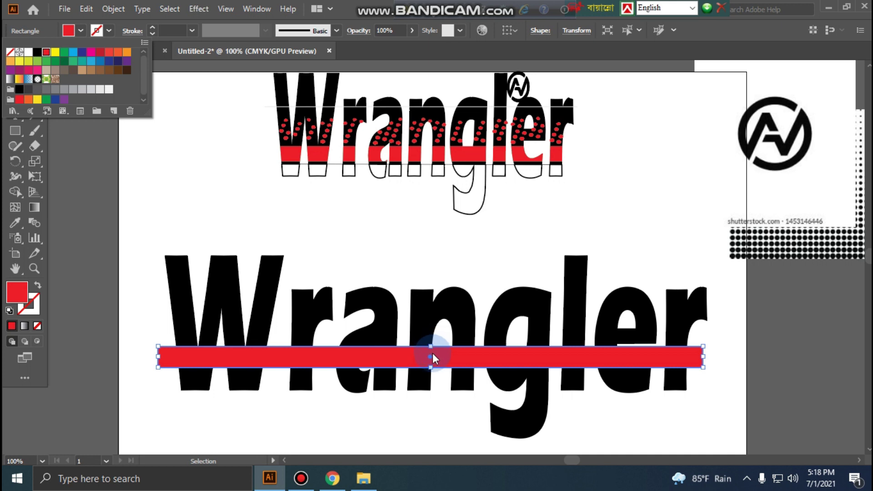
left_click(209, 172)
left_click_drag(431, 349, 430, 354)
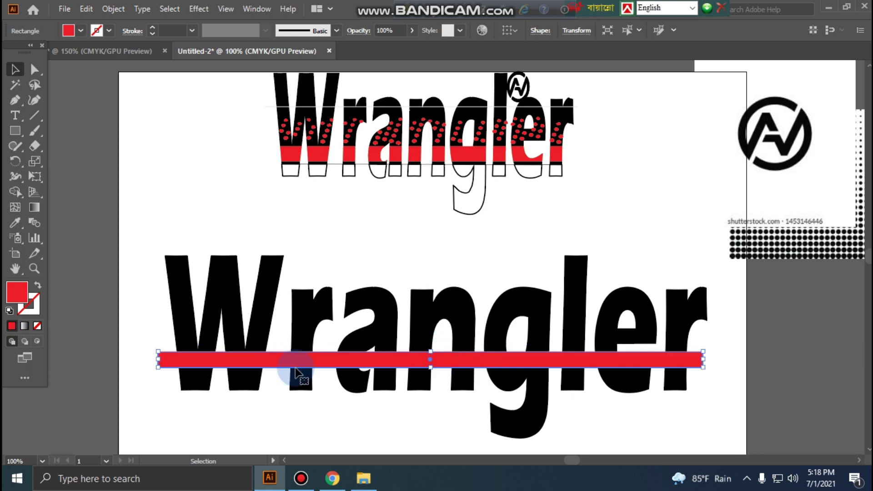
left_click(170, 165)
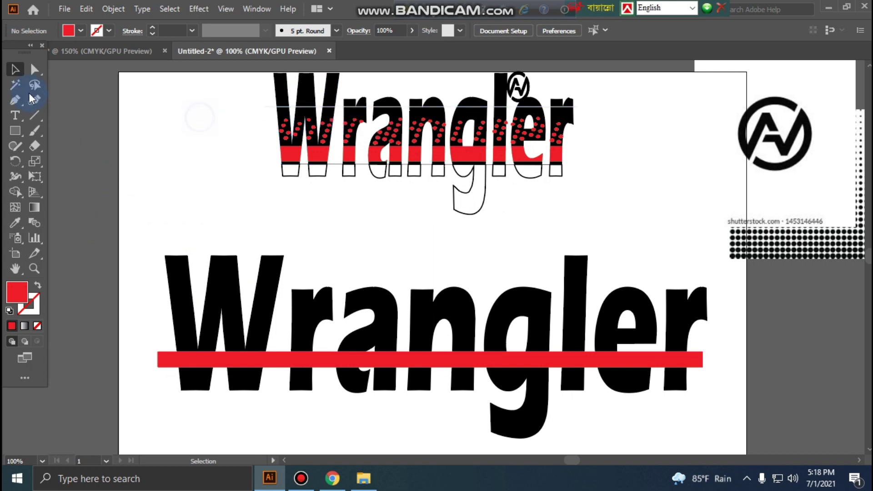
Step: Draw a horizontal line across the large Wrangler letters and give it a white stroke
left_click(157, 284)
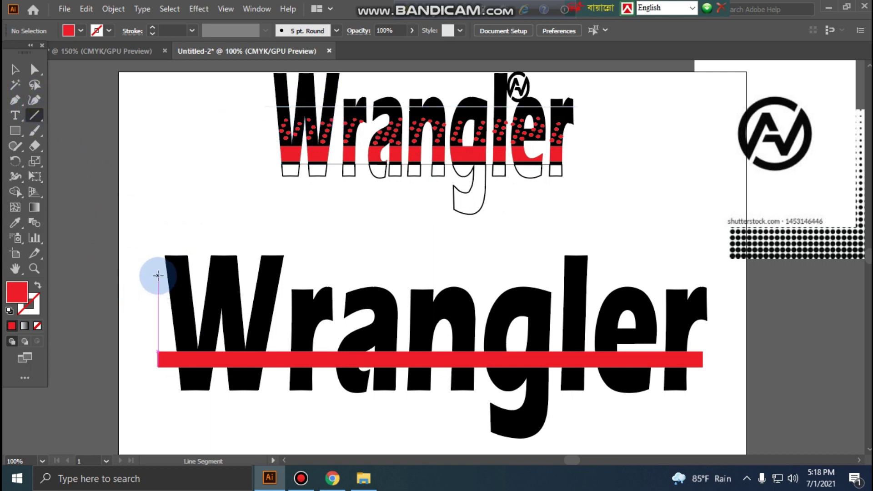
mouse_move(158, 275)
left_mouse_down()
mouse_move(561, 310)
mouse_move(727, 304)
left_mouse_up()
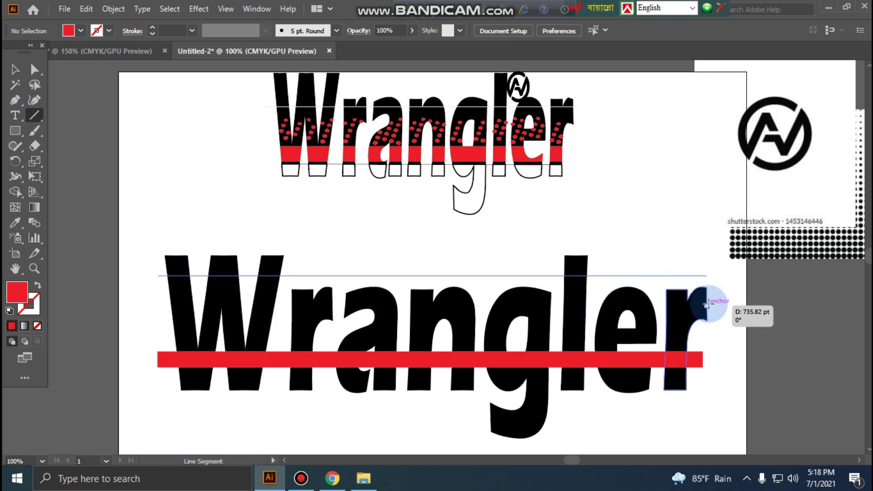
left_click_drag(727, 304, 727, 304)
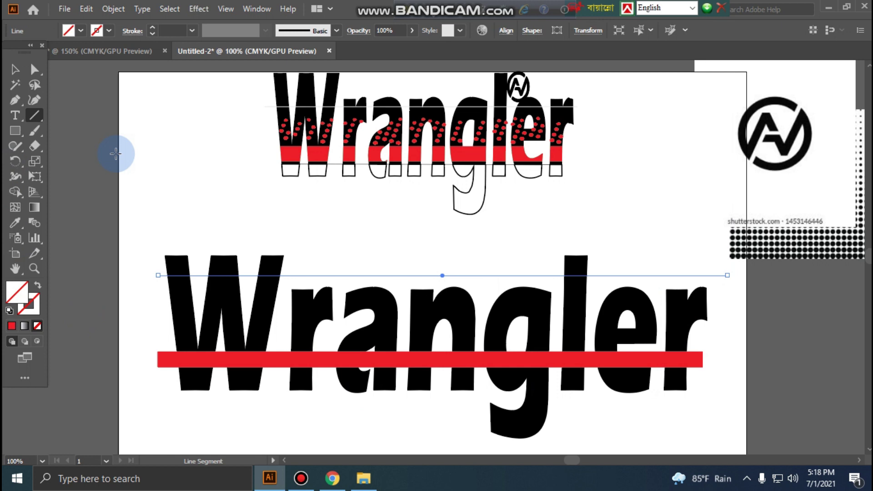
left_click(16, 71)
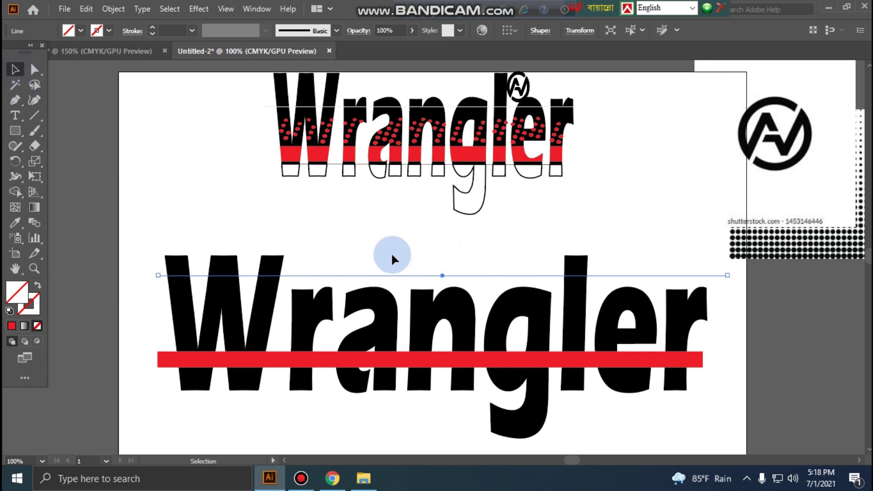
left_click(109, 32)
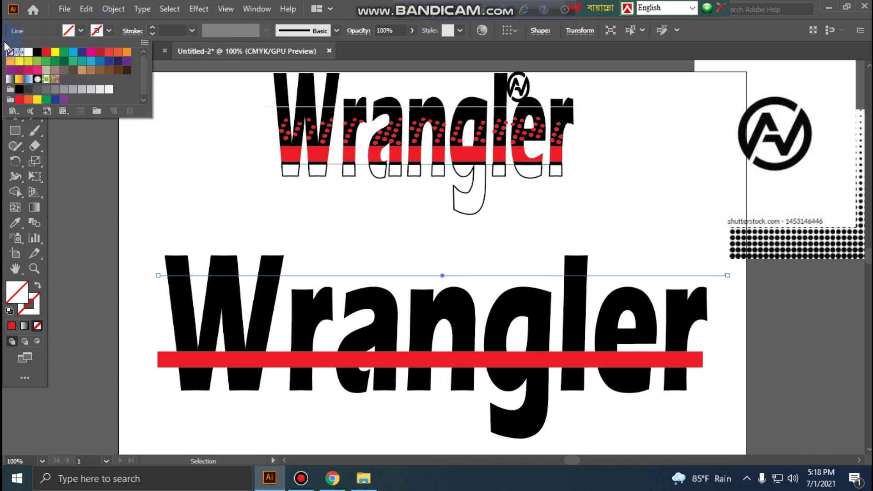
left_click(28, 52)
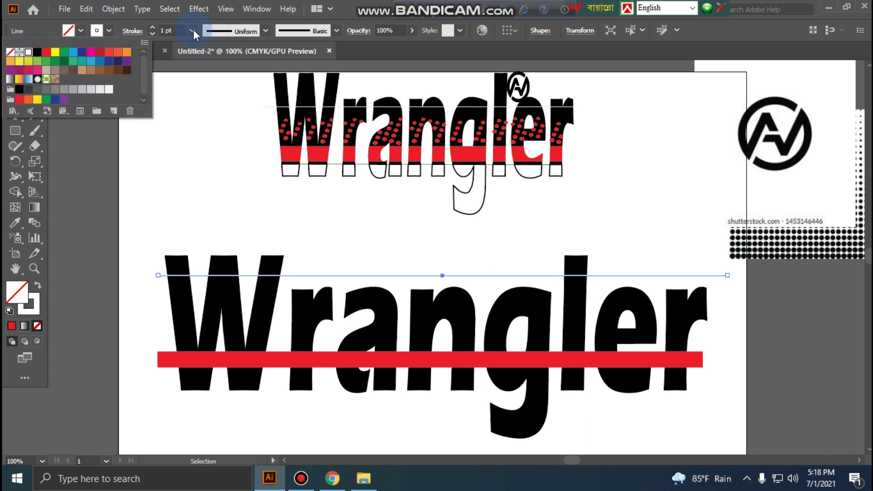
left_click(152, 27)
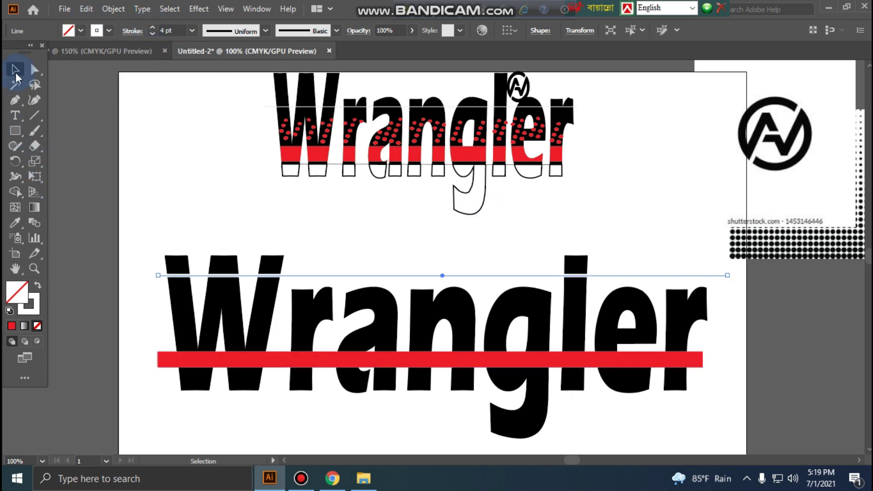
left_click(179, 180)
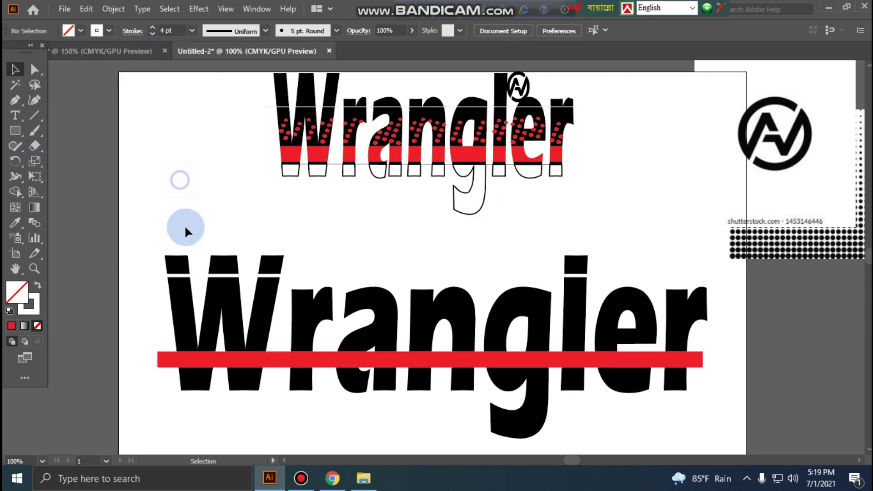
Step: Nudge the white line down over the letters, set it to 2 pt, and shift the circular logo slightly
left_click(290, 276)
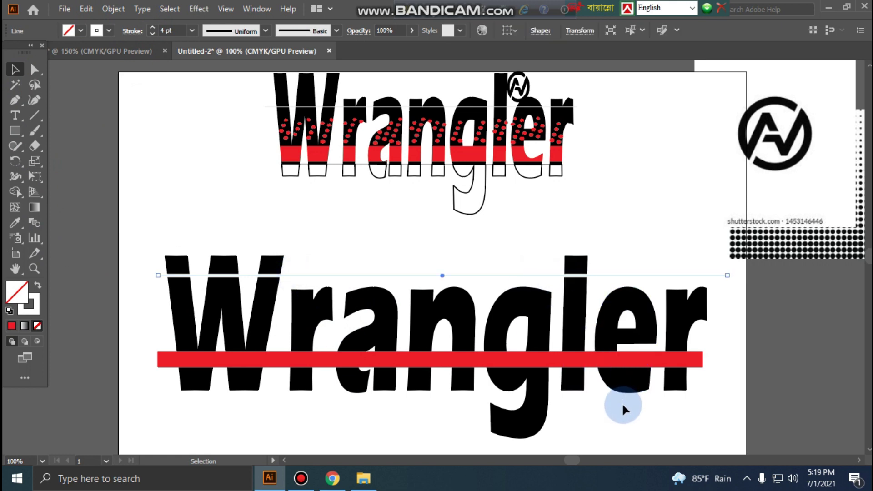
key("Down")
key("Down")
key("Down")
key("Down")
key("Down")
key("Down")
key("Down")
key("Down")
key("Down")
key("Down")
key("Down")
key("Down")
key("Down")
key("Down")
key("Down")
key("Down")
key("Down")
key("Down")
key("Down")
key("Down")
key("Down")
key("Down")
key("Down")
key("Down")
key("Down")
key("Down")
key("Down")
key("Down")
key("Down")
key("Down")
key("Down")
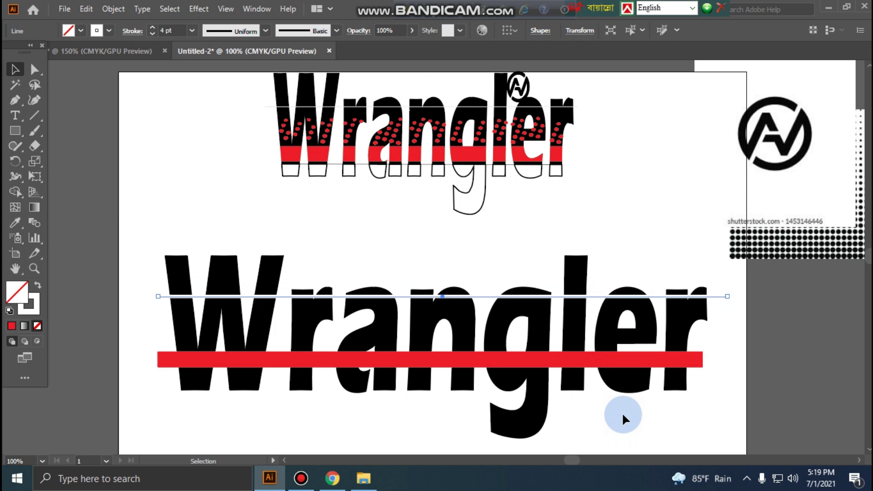
key("Down")
key("Down")
key("Down")
key("Down")
key("Down")
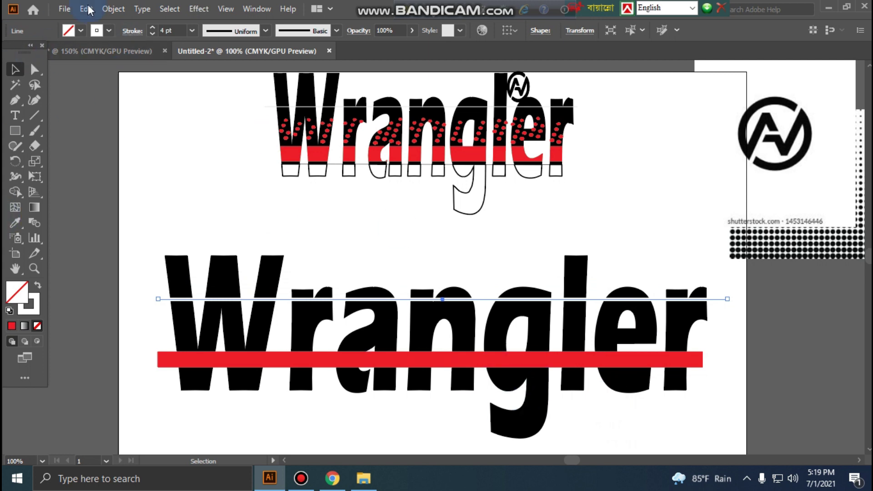
left_click(152, 35)
left_click(152, 34)
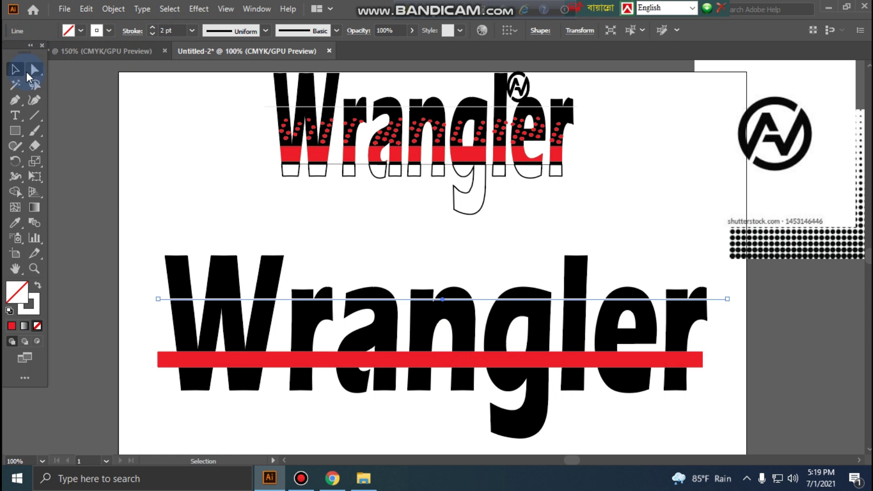
left_click(150, 145)
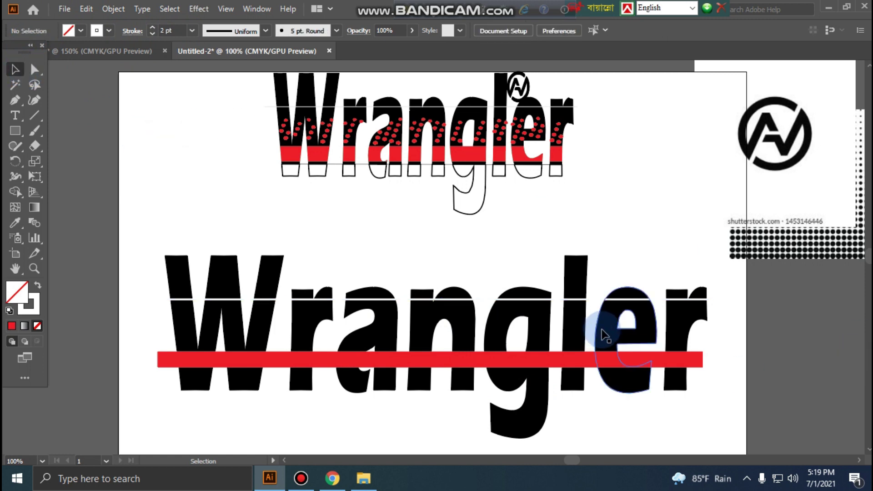
left_click_drag(518, 84, 519, 86)
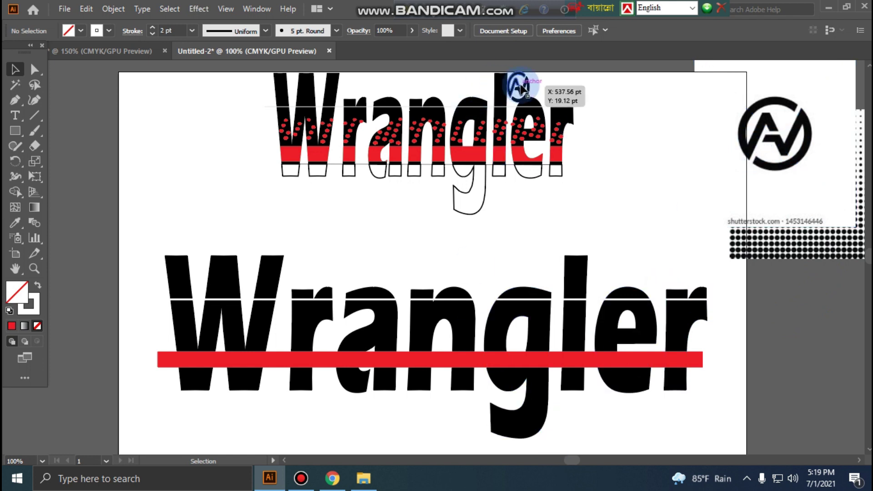
Step: Bring the logo image onto the artboard and move the dotted Wrangler design off to the left
mouse_move(778, 132)
left_mouse_down()
mouse_move(660, 181)
mouse_move(676, 187)
left_mouse_up()
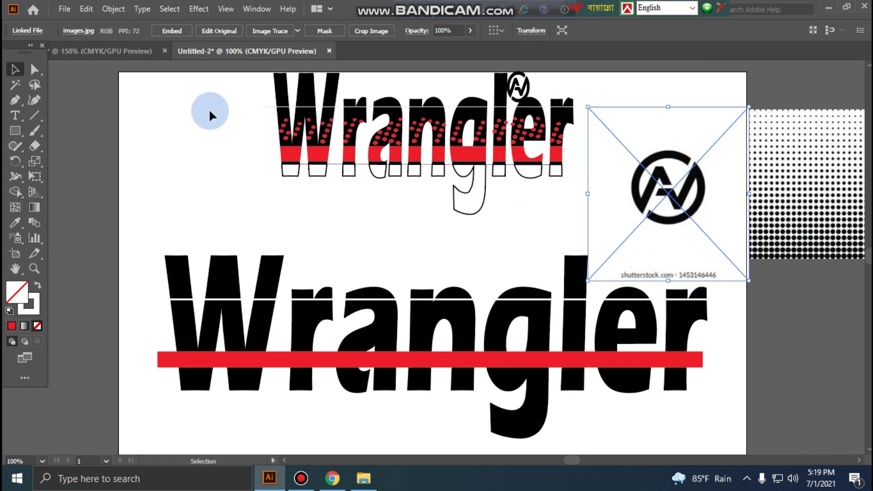
left_click(454, 147)
left_click_drag(455, 146, 198, 121)
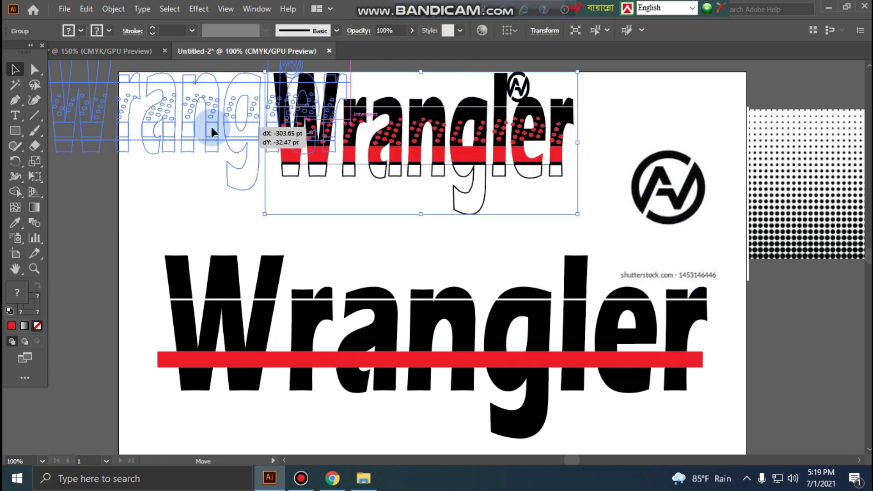
mouse_move(669, 209)
left_mouse_down()
mouse_move(467, 162)
mouse_move(477, 168)
mouse_move(470, 173)
left_mouse_up()
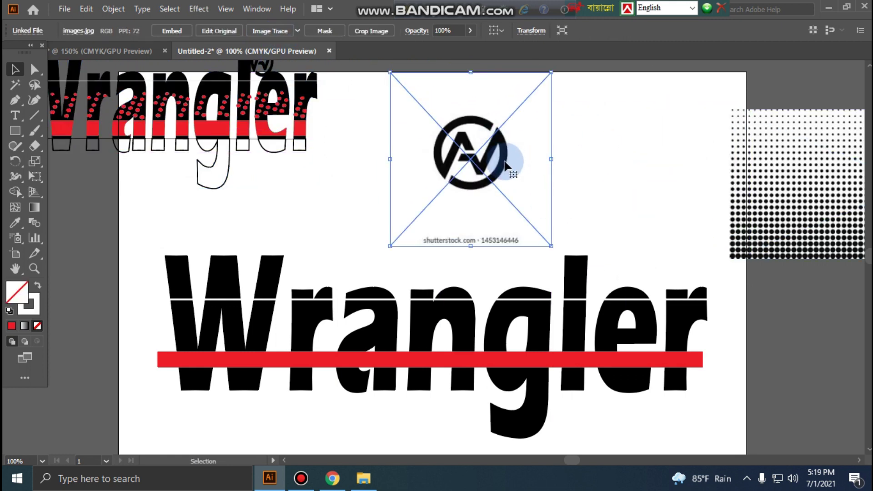
Step: Image Trace the logo with Low Fidelity Photo, expand it, and ungroup the paths
left_click(298, 31)
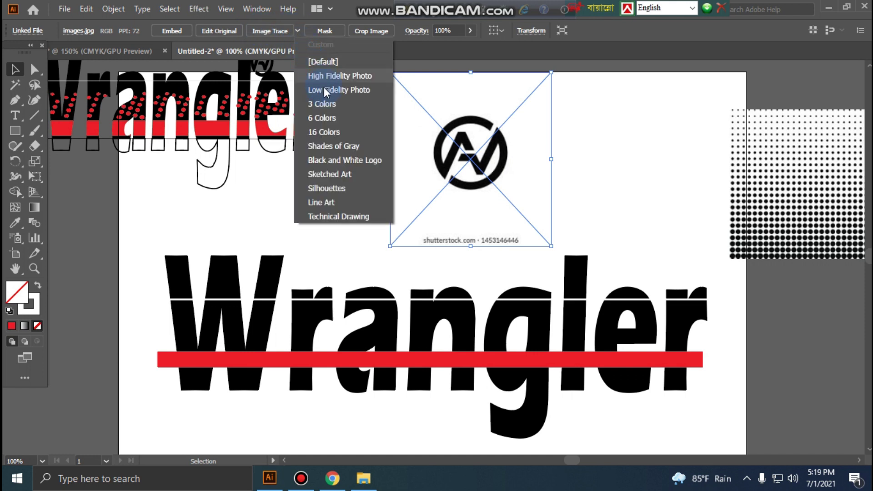
left_click(357, 91)
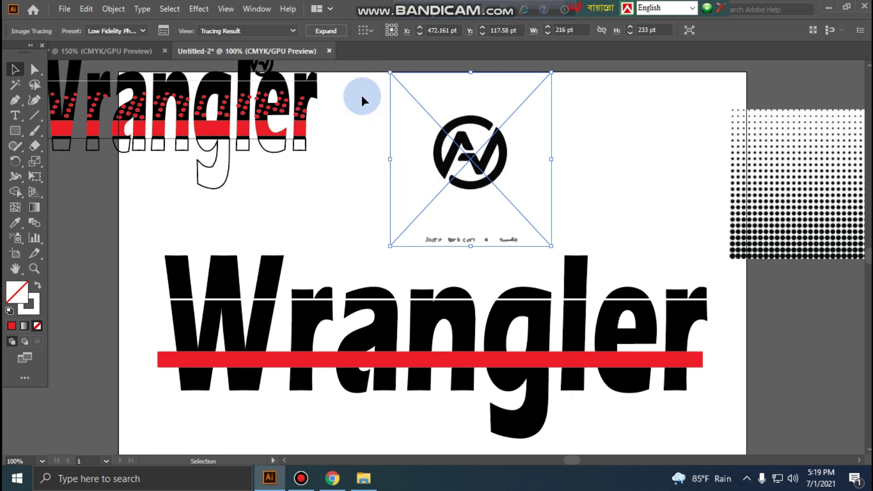
left_click(324, 30)
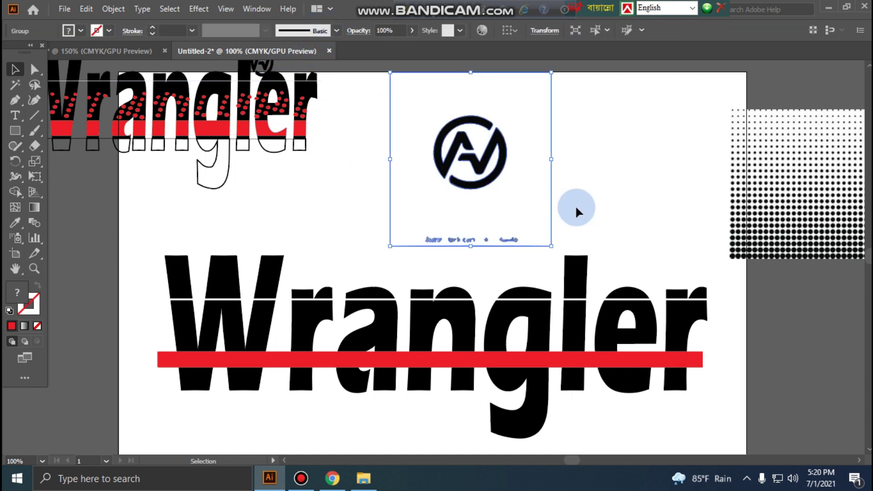
right_click(503, 143)
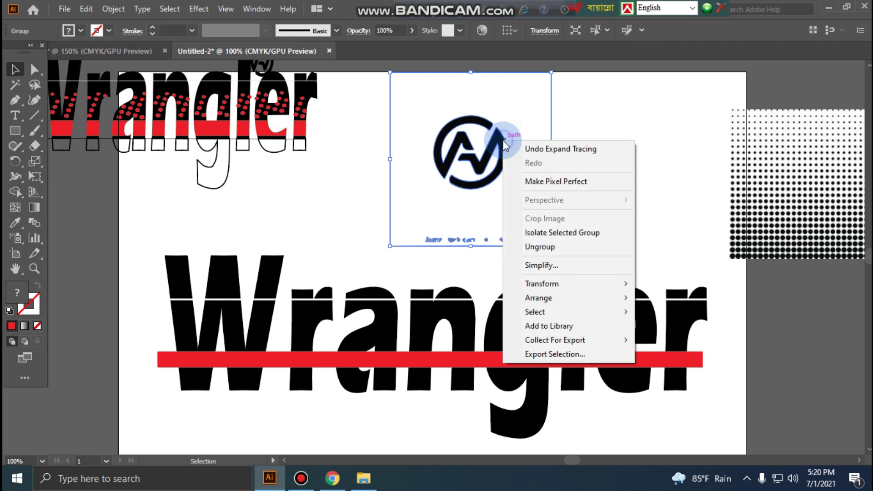
left_click(545, 246)
Step: Delete the leftover watermark text under the logo and group the remaining AV emblem paths
left_click(553, 138)
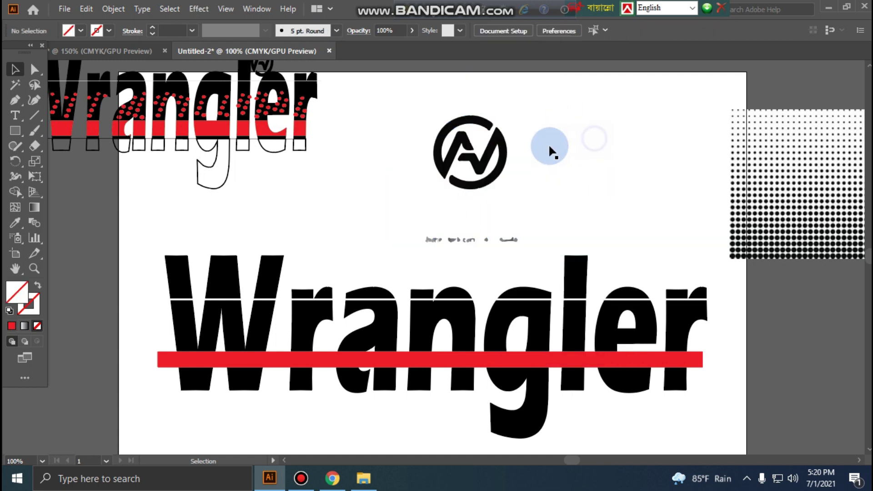
left_click(551, 126)
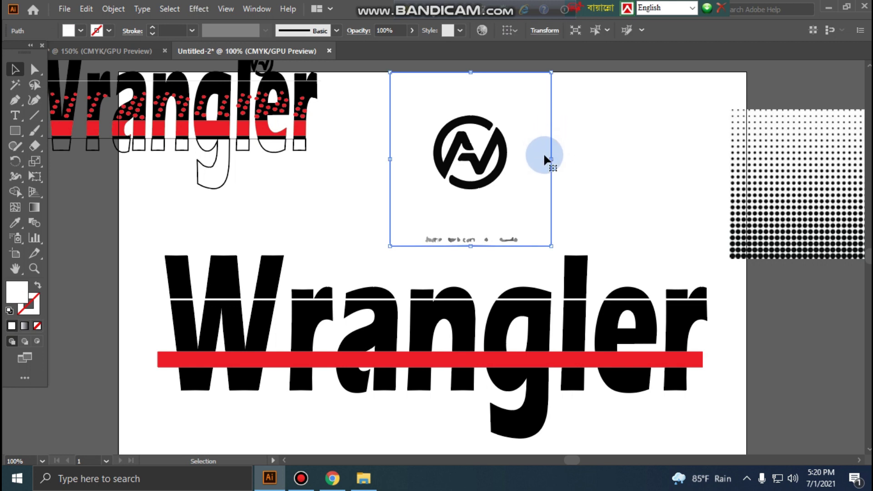
left_click(672, 173)
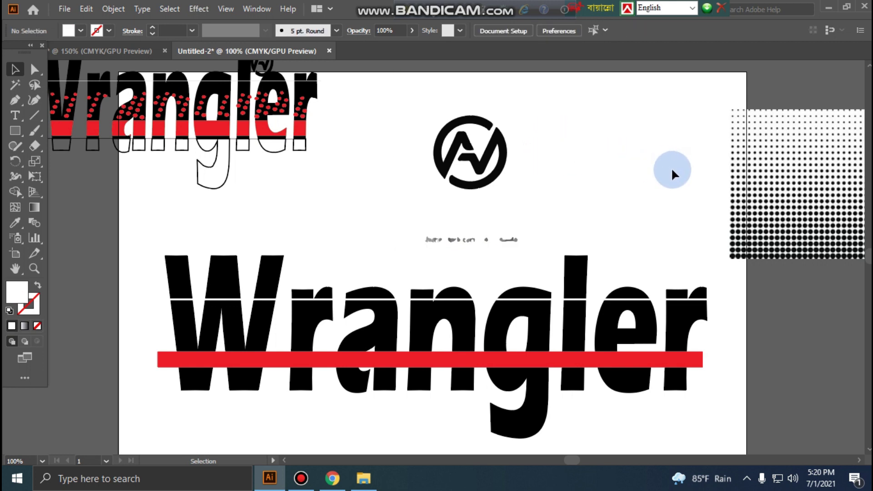
left_click(539, 250)
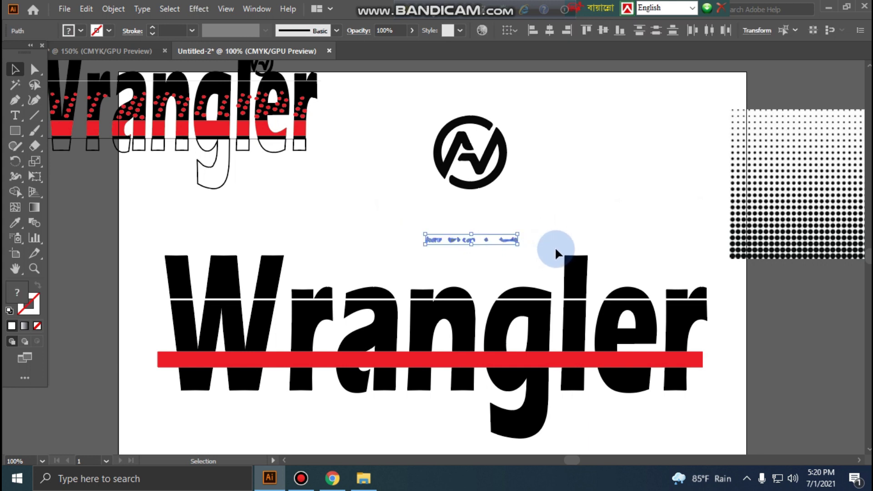
key("Delete")
left_click_drag(405, 115, 531, 190)
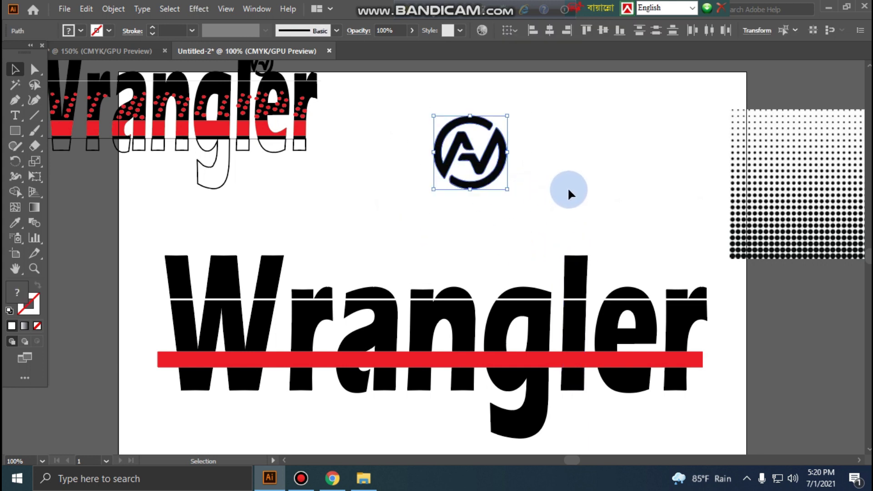
right_click(460, 139)
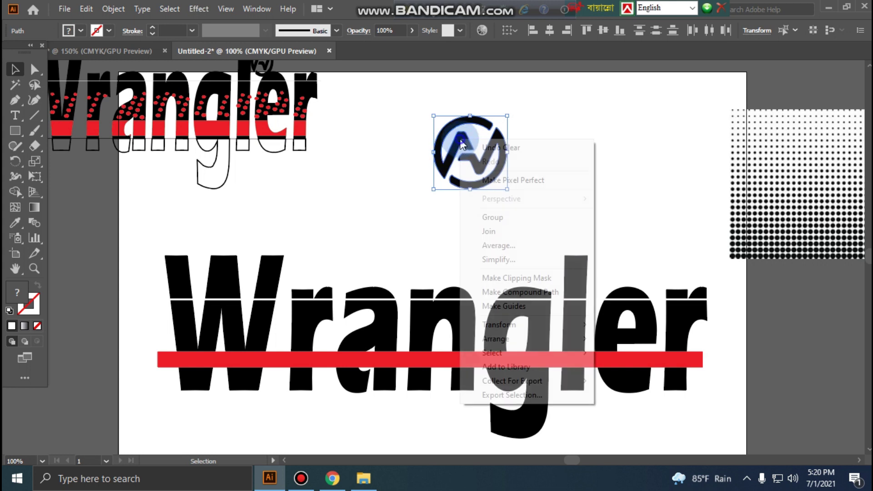
left_click(516, 217)
Step: Move the AV emblem above the 'er' of Wrangler and shrink it to about 99 pt wide
left_click(601, 162)
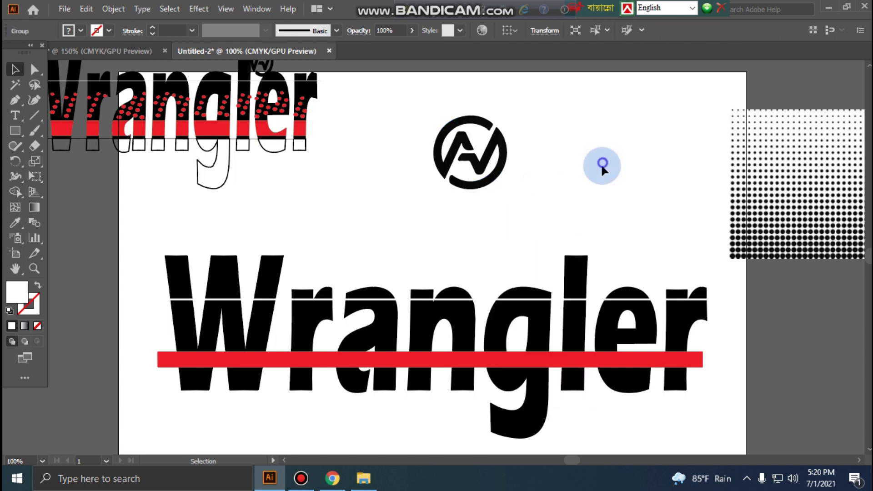
left_click_drag(493, 154, 650, 241)
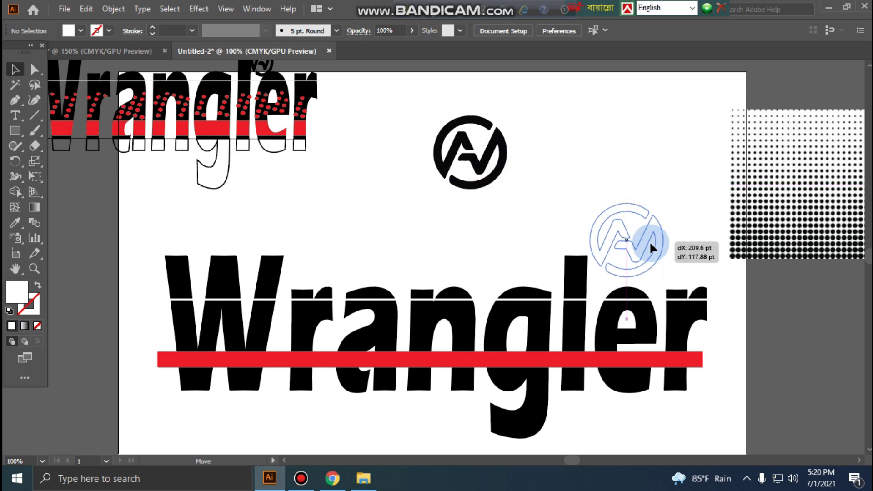
left_click_drag(317, 129, 348, 109)
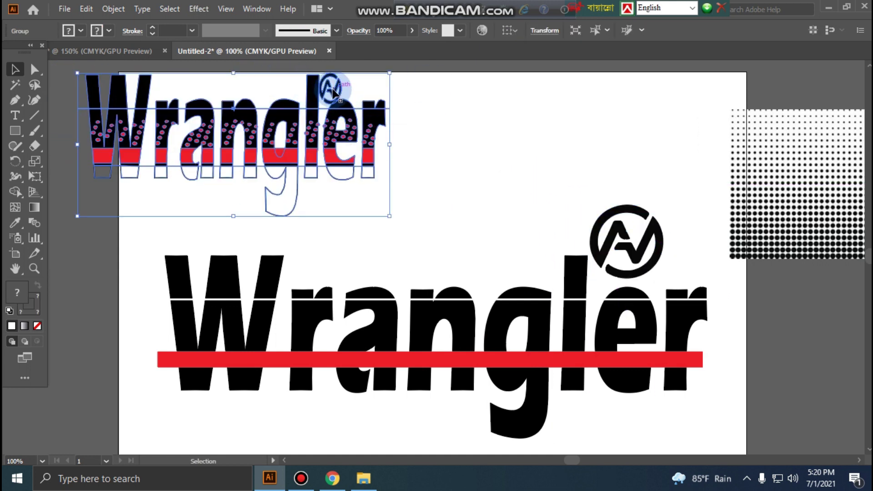
left_click(659, 241)
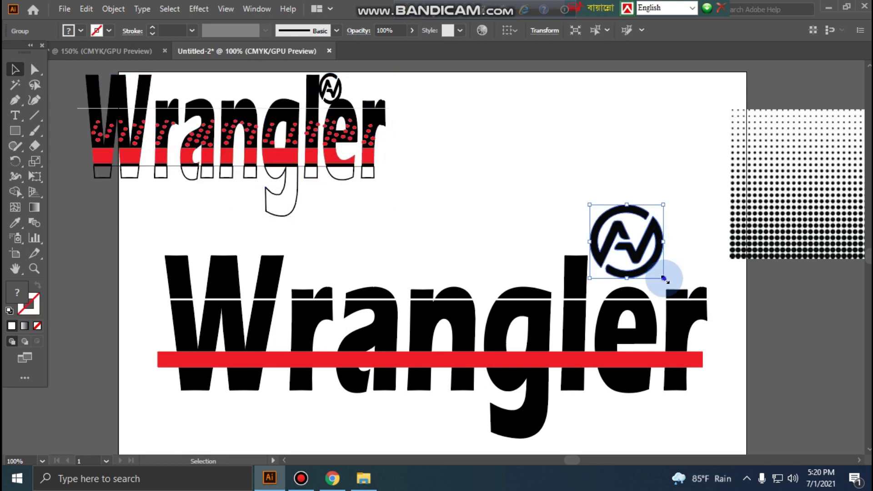
mouse_move(665, 279)
left_mouse_down()
mouse_move(640, 258)
mouse_move(621, 291)
left_mouse_up()
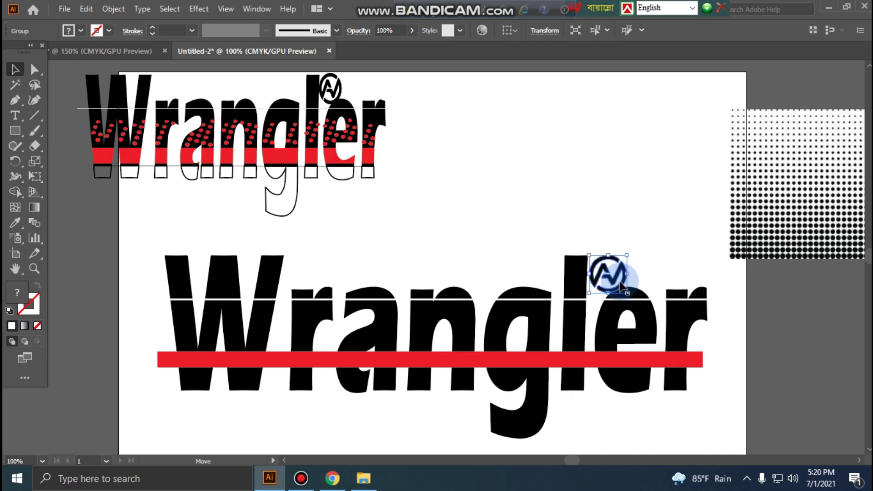
left_click(669, 200)
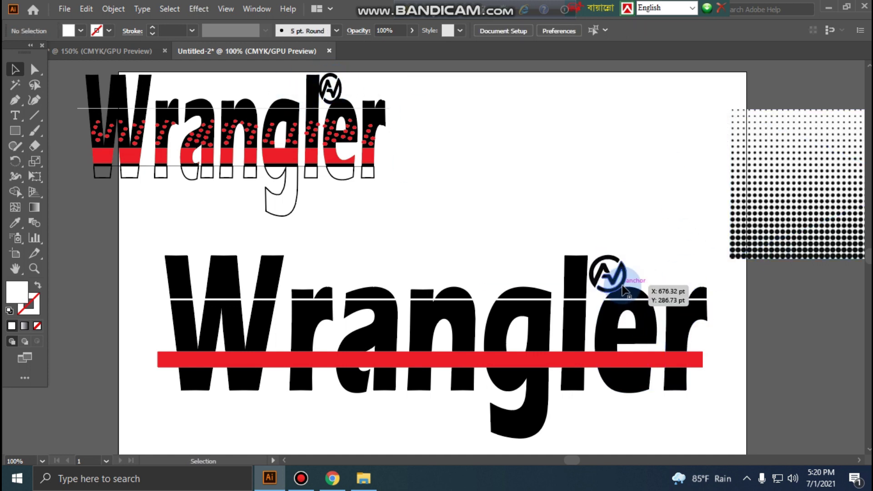
left_click(623, 278)
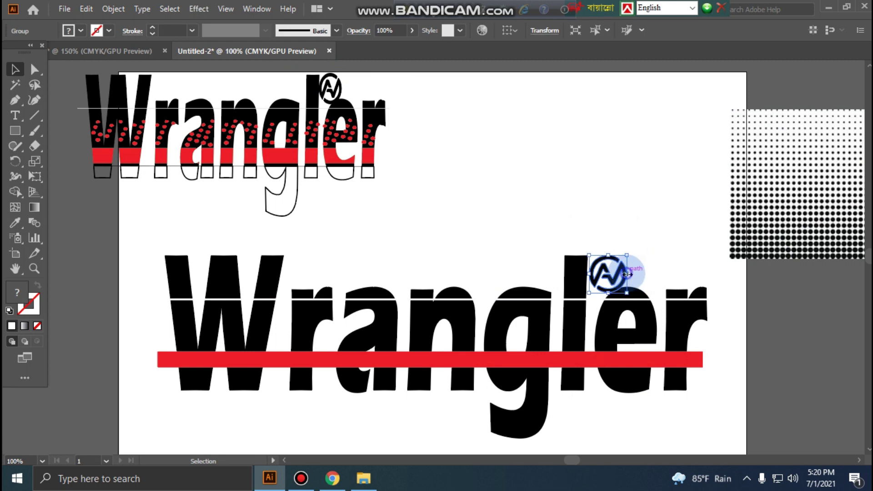
left_click_drag(628, 275, 624, 275)
left_click(643, 188)
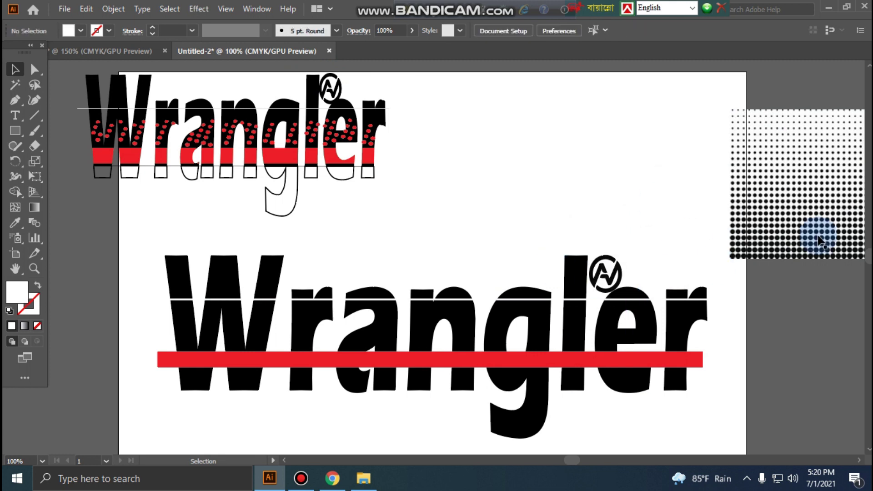
Step: Select all the large Wrangler letters together with the red band
scroll(415, 253, "down", 2)
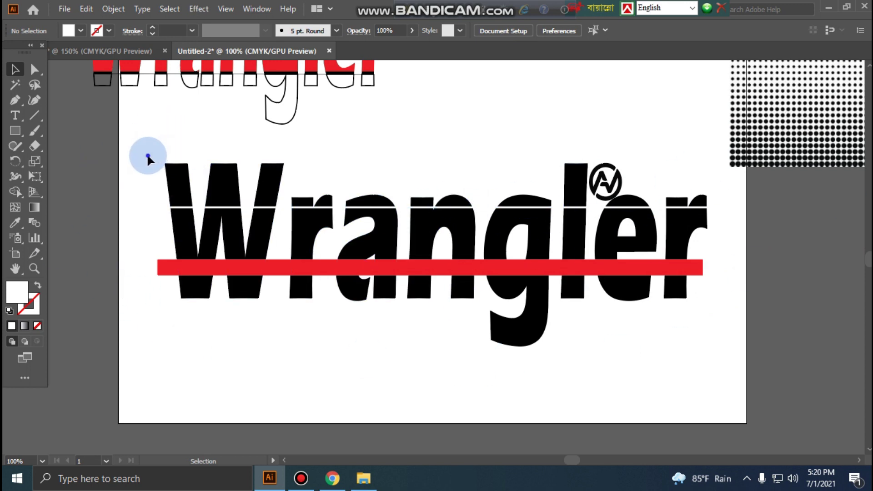
left_click_drag(148, 155, 521, 286)
left_click_drag(664, 310, 696, 313)
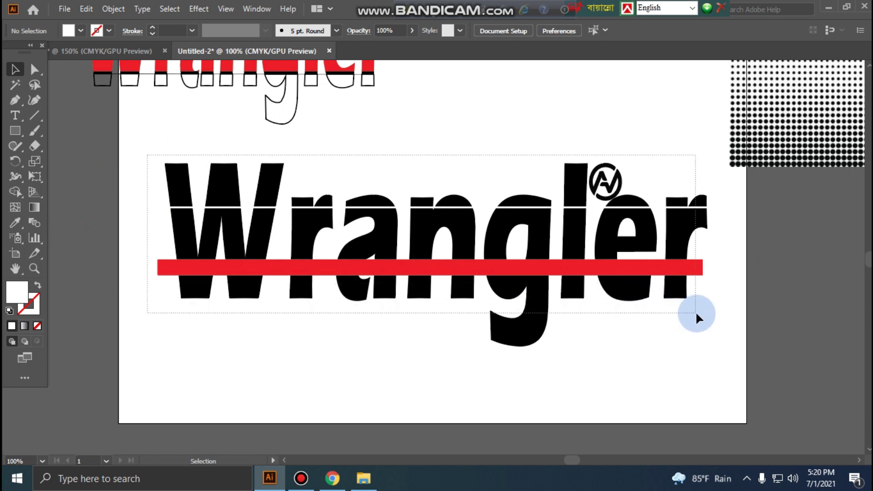
left_click_drag(696, 314, 697, 313)
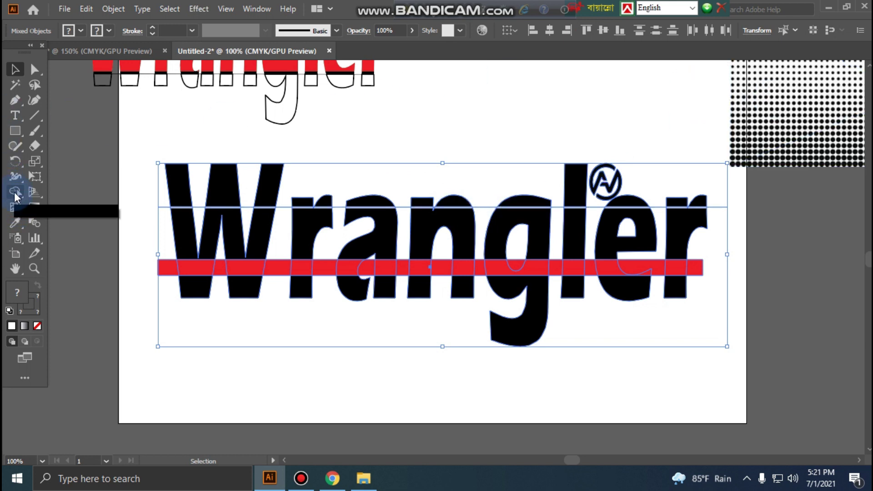
Step: With Shape Builder, remove red band pieces between letters and cut away letter parts below the band
left_click(15, 196)
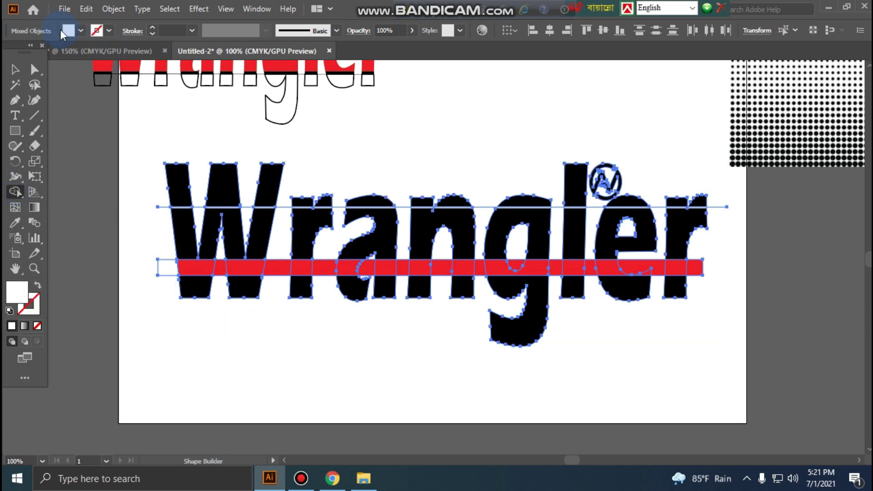
left_click_drag(166, 269, 337, 273)
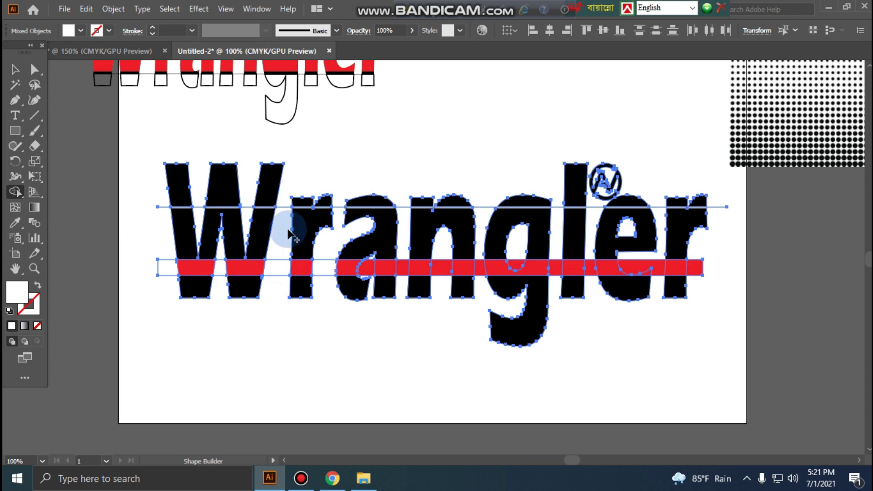
scroll(266, 271, "up", 3)
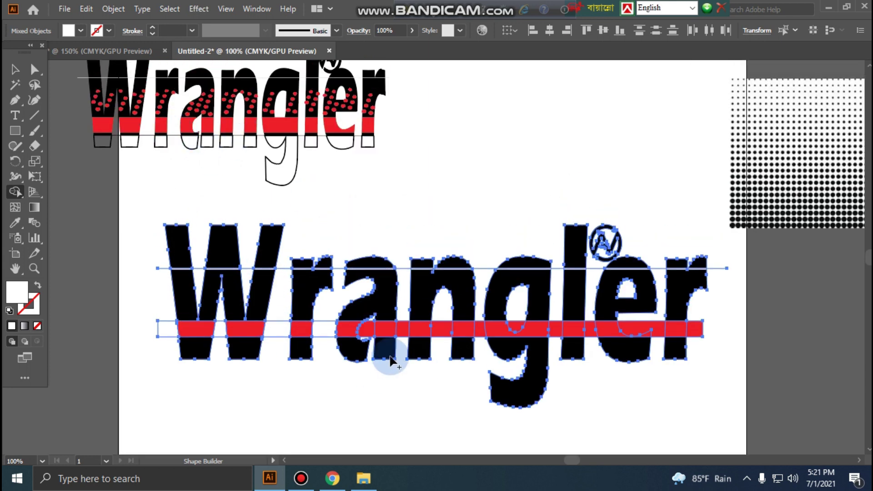
left_click_drag(369, 335, 418, 360)
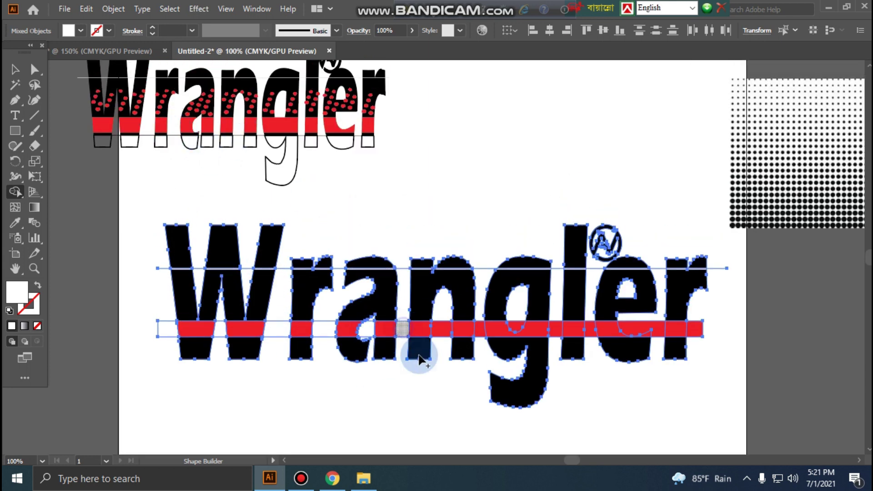
mouse_move(445, 331)
left_mouse_down()
mouse_move(509, 346)
mouse_move(528, 338)
left_mouse_up()
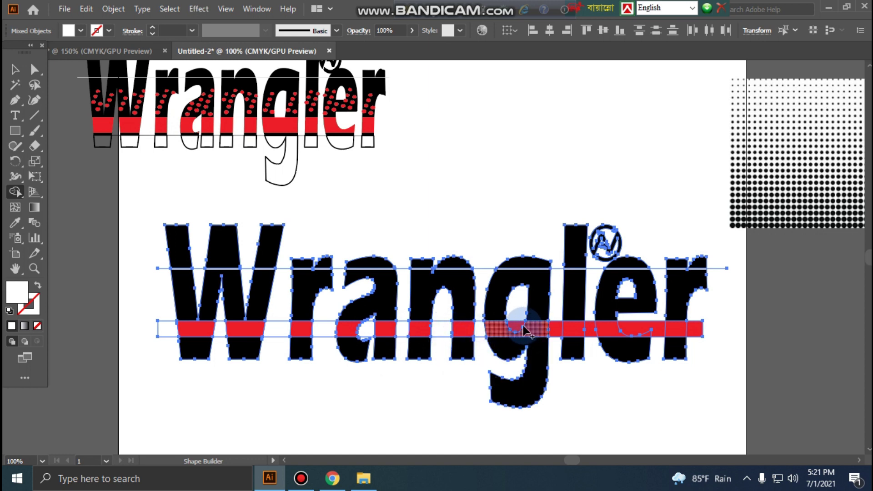
mouse_move(518, 326)
left_mouse_down()
mouse_move(629, 340)
mouse_move(707, 328)
left_mouse_up()
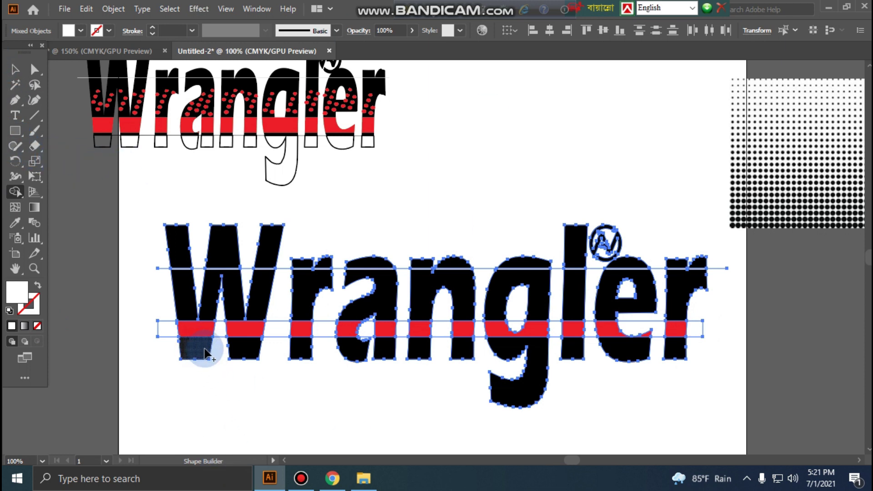
left_click_drag(173, 349, 216, 357)
mouse_move(385, 368)
left_mouse_down()
mouse_move(464, 355)
mouse_move(685, 362)
left_mouse_up()
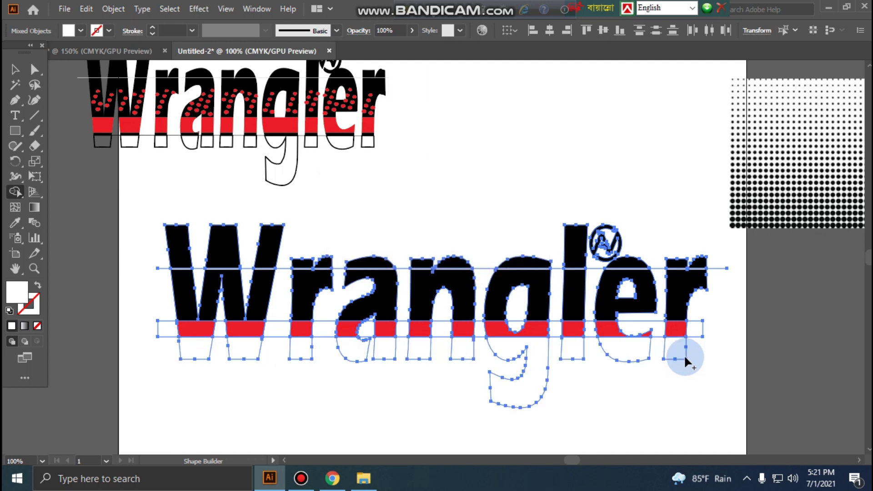
Step: Marquee-select all the Wrangler pieces and group them
left_click(19, 73)
left_click(135, 355)
left_click(196, 300)
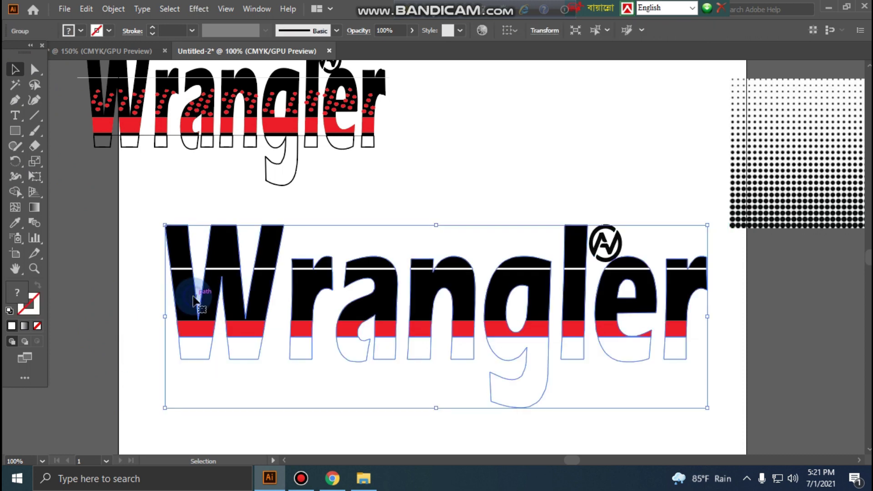
left_click(148, 231)
left_click_drag(171, 251, 713, 386)
right_click(463, 290)
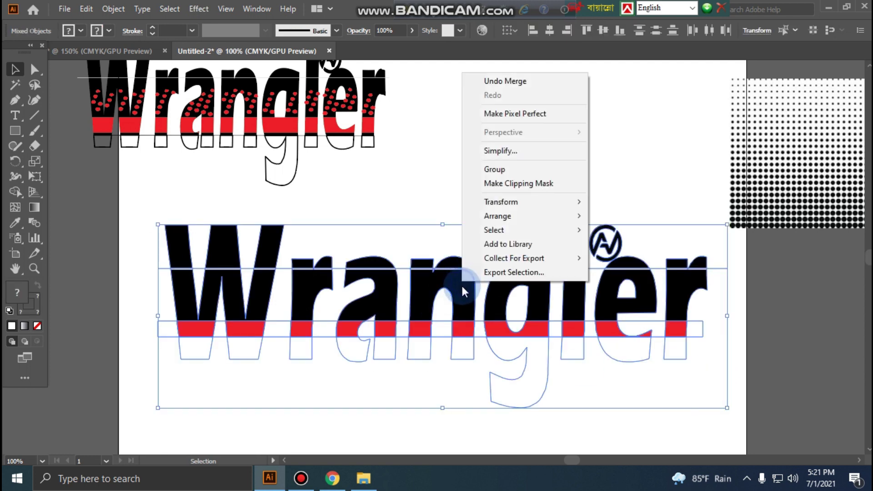
left_click(497, 170)
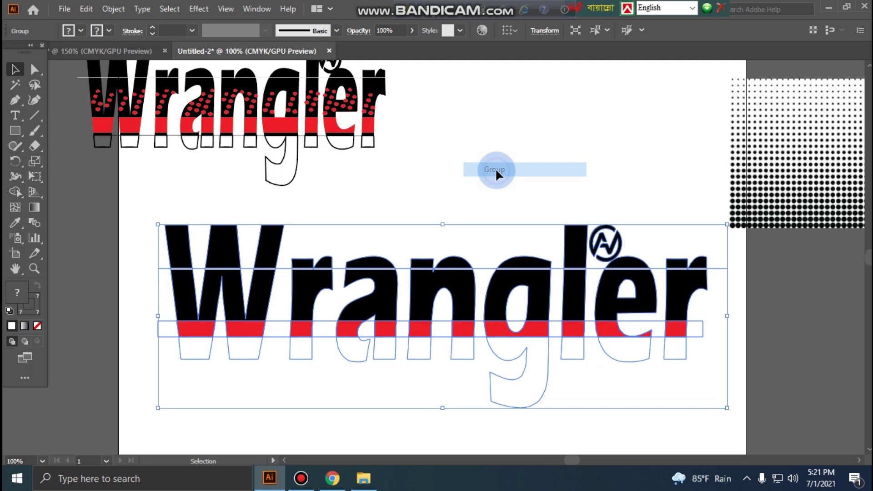
left_click(124, 244)
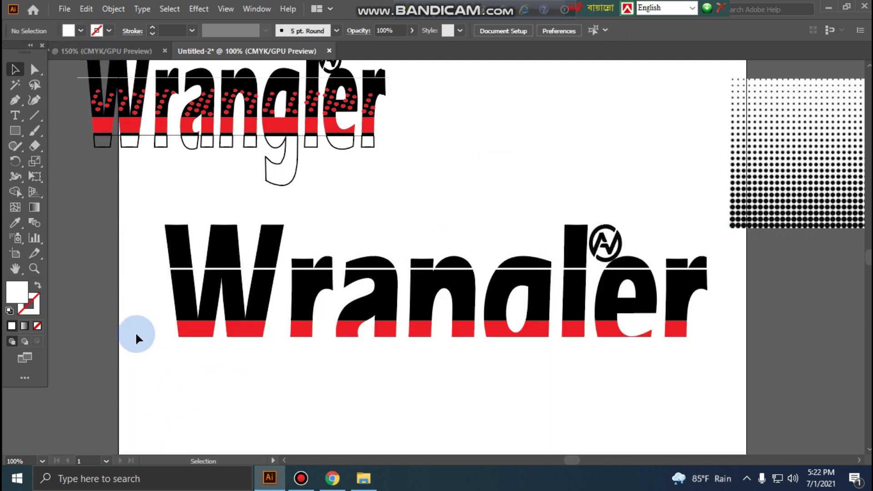
Step: Select the whole Wrangler group and ungroup it twice into separate pieces
left_click_drag(273, 354, 557, 395)
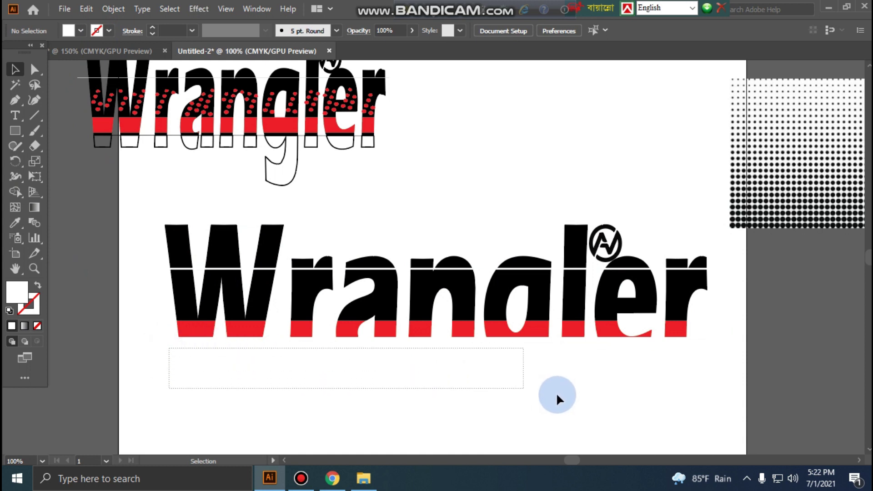
left_click_drag(676, 403, 698, 407)
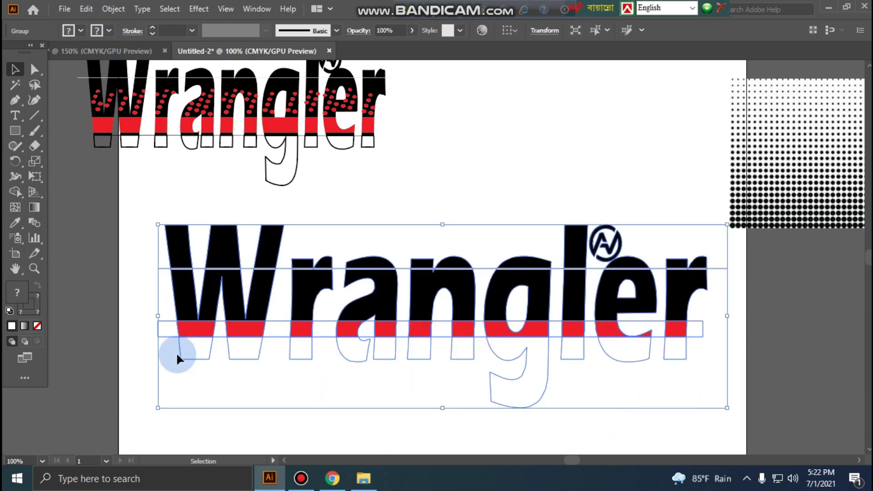
right_click(187, 327)
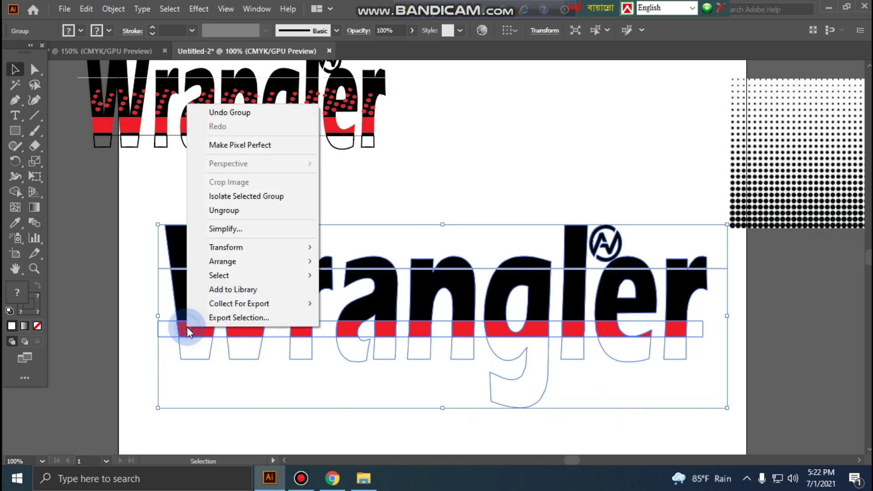
left_click(239, 211)
right_click(179, 350)
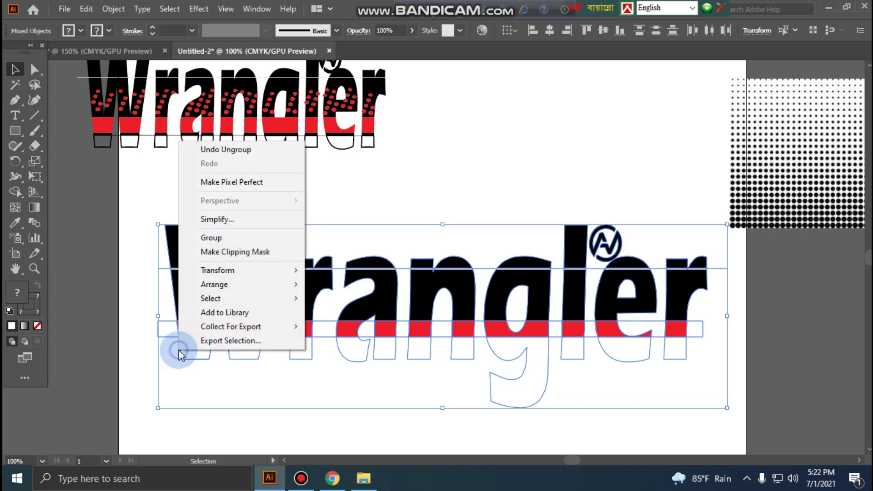
left_click(159, 364)
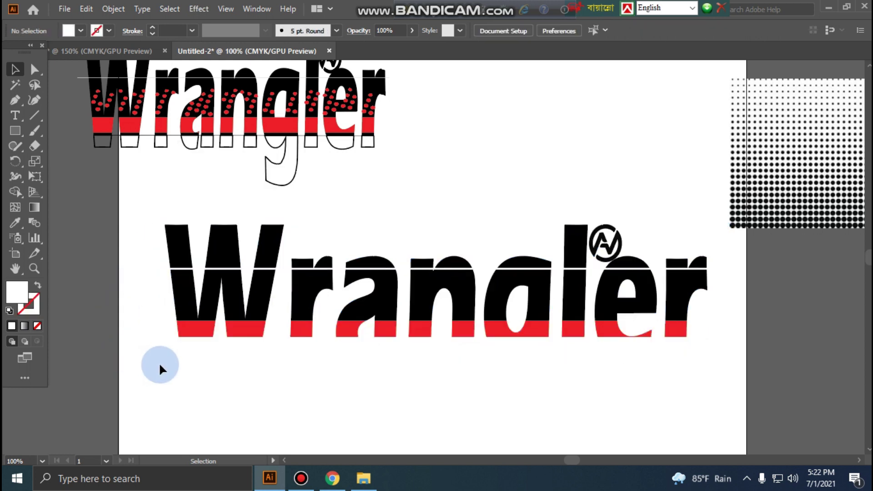
left_click(194, 351)
right_click(208, 353)
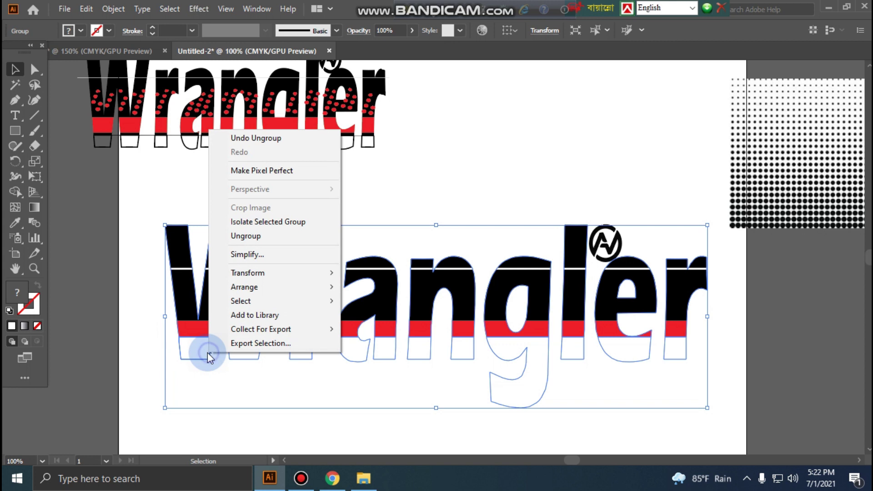
left_click(259, 235)
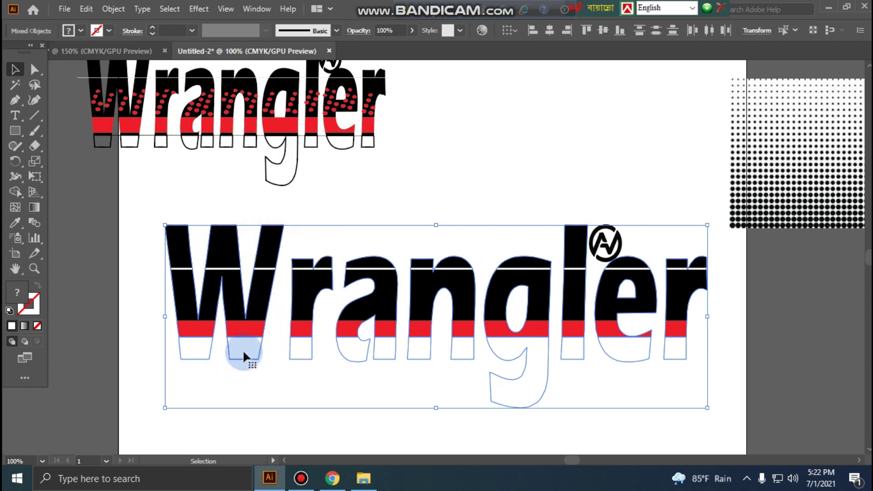
left_click(143, 303)
Step: Select the outlined lower letter shapes under the W and the rest of the word
left_click(209, 359)
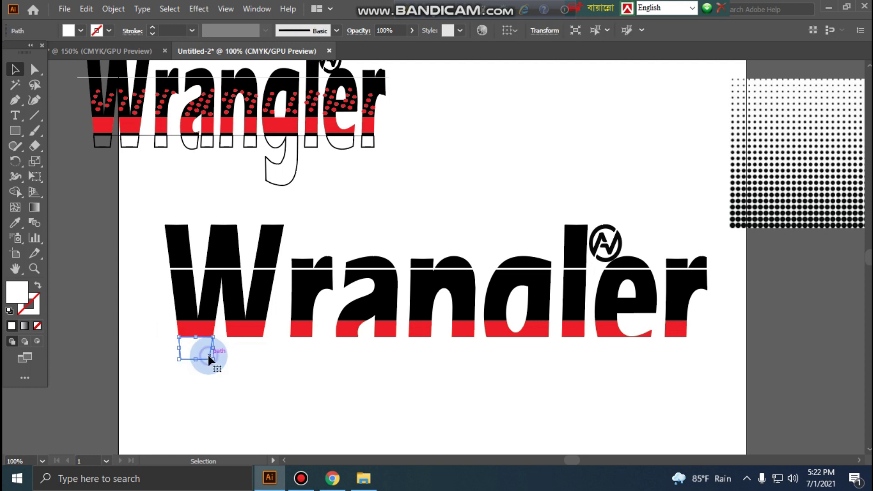
left_click(143, 348)
left_click_drag(161, 350, 213, 359)
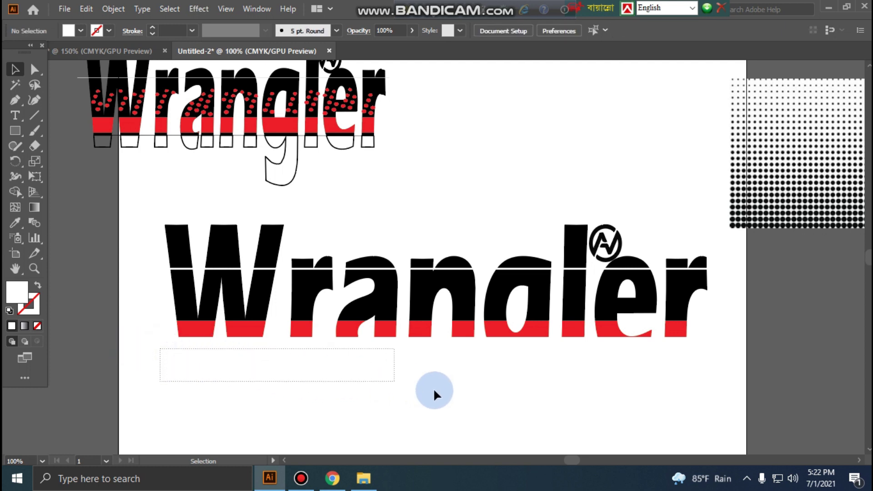
left_click_drag(435, 392, 703, 396)
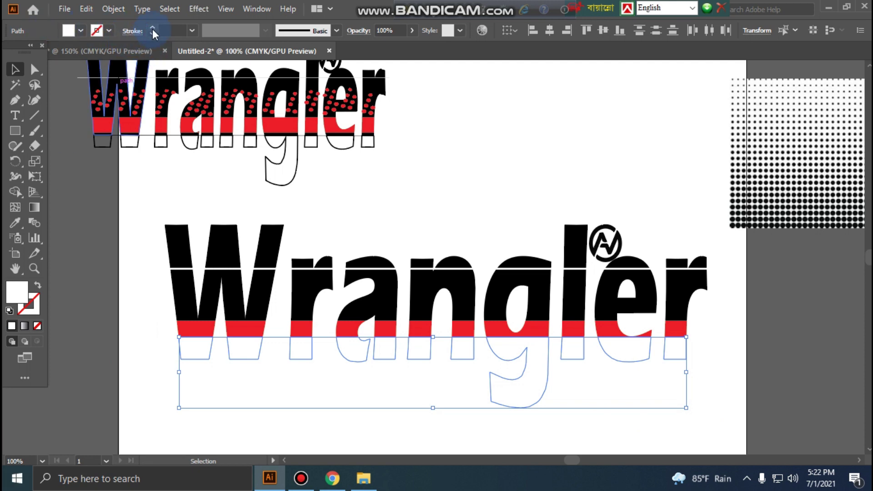
Step: Give the outlined lower letter shapes a black 2 pt stroke
left_click(97, 31)
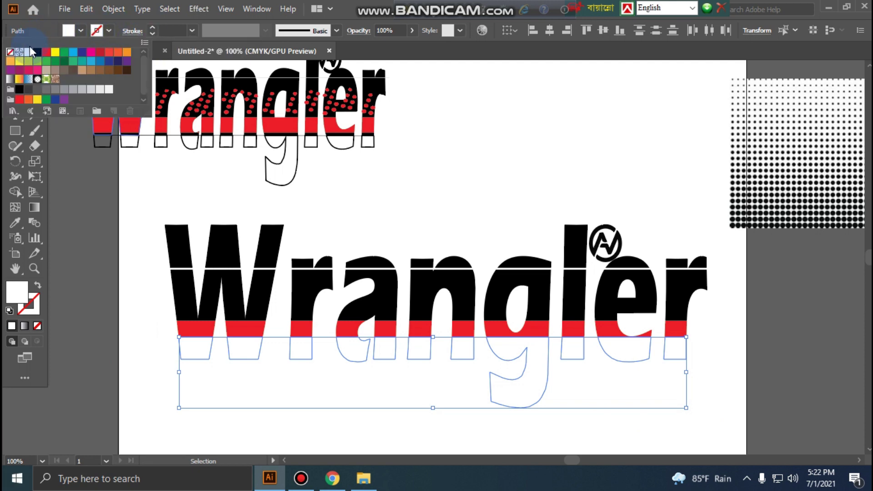
left_click(37, 53)
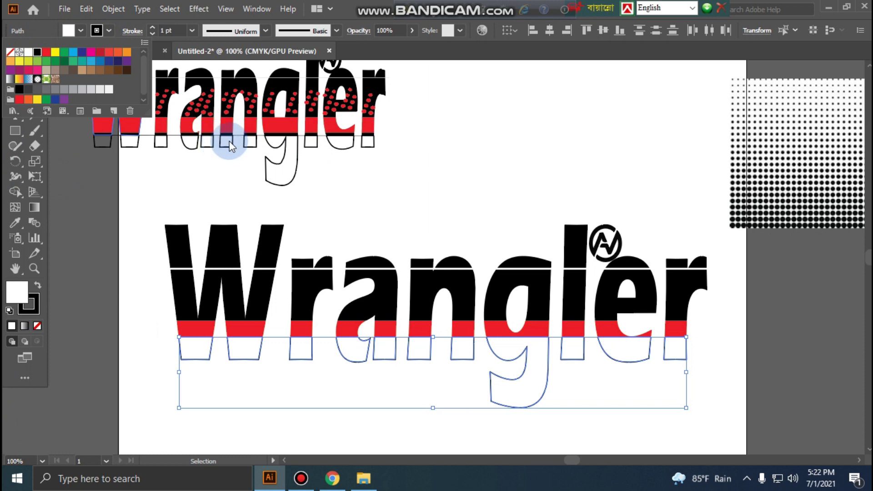
left_click(155, 28)
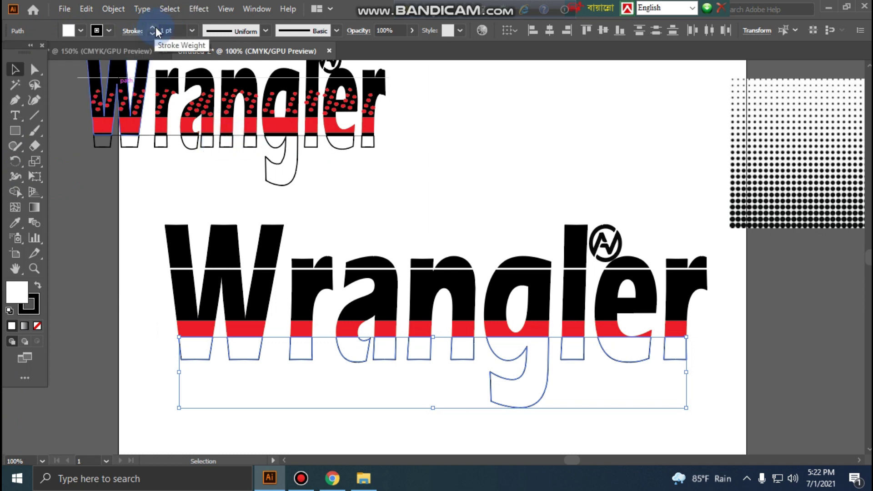
left_click(152, 27)
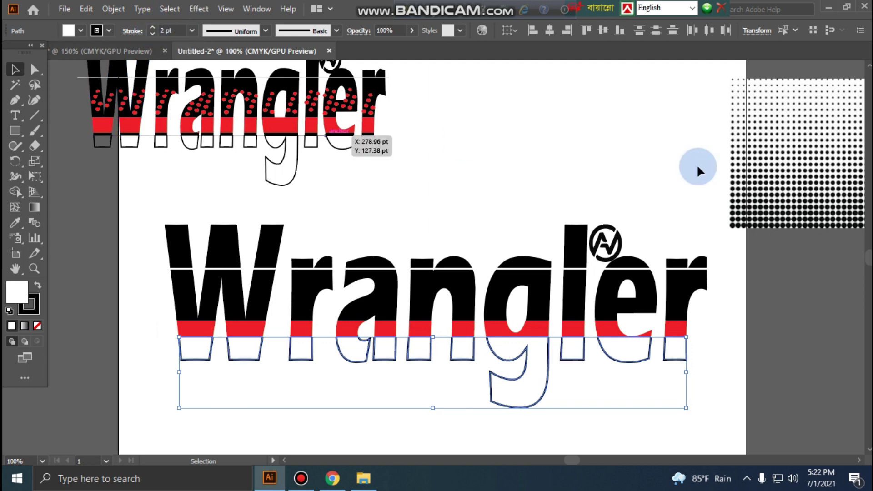
left_click(558, 122)
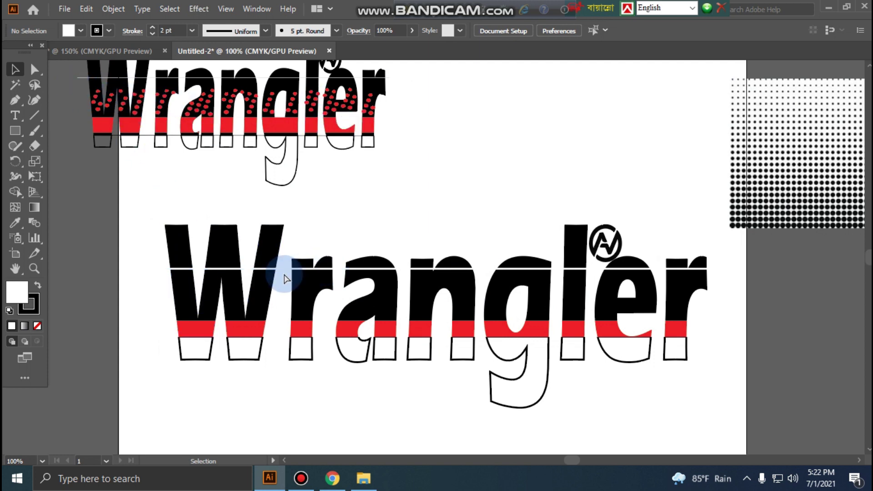
Step: Move the dotted Wrangler copy right to the artboard centre and zoom out to the full artboard
scroll(284, 278, "up", 1, "alt")
scroll(337, 232, "up", 2)
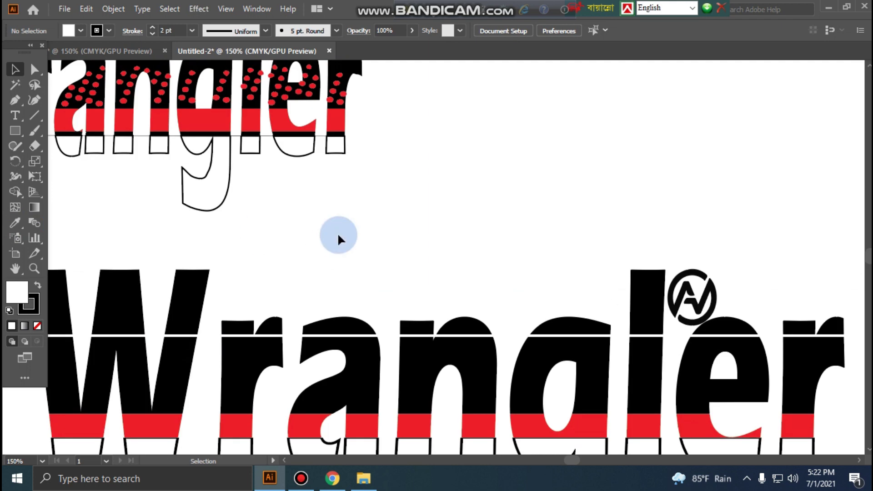
scroll(286, 225, "up", 3)
left_click_drag(279, 272, 595, 278)
left_click(722, 298)
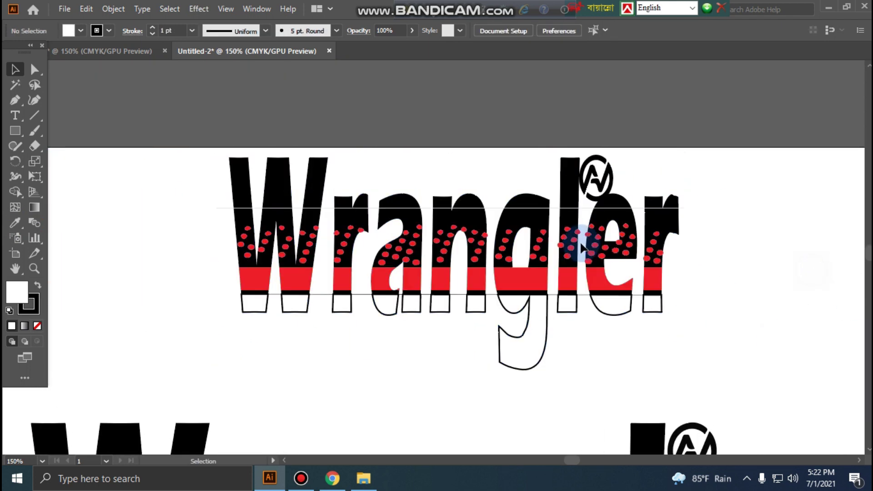
scroll(624, 336, "down", 3)
scroll(624, 336, "down", 4)
scroll(623, 335, "down", 1)
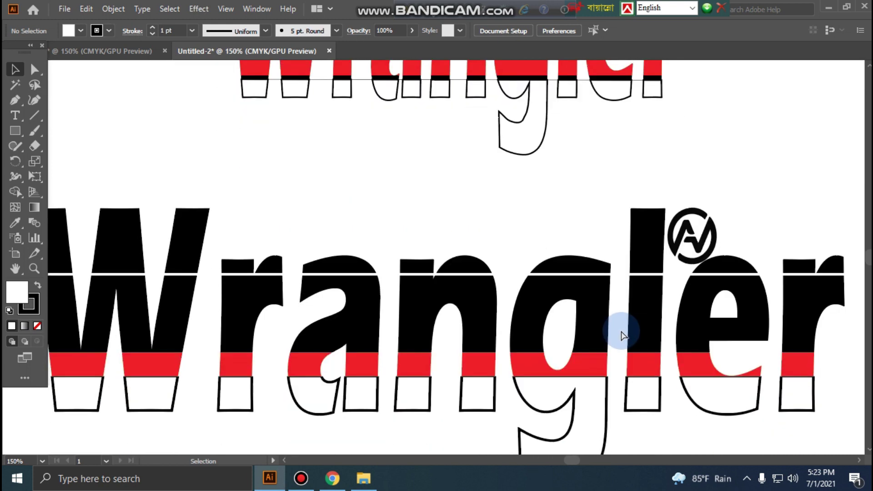
key("ctrl+minus")
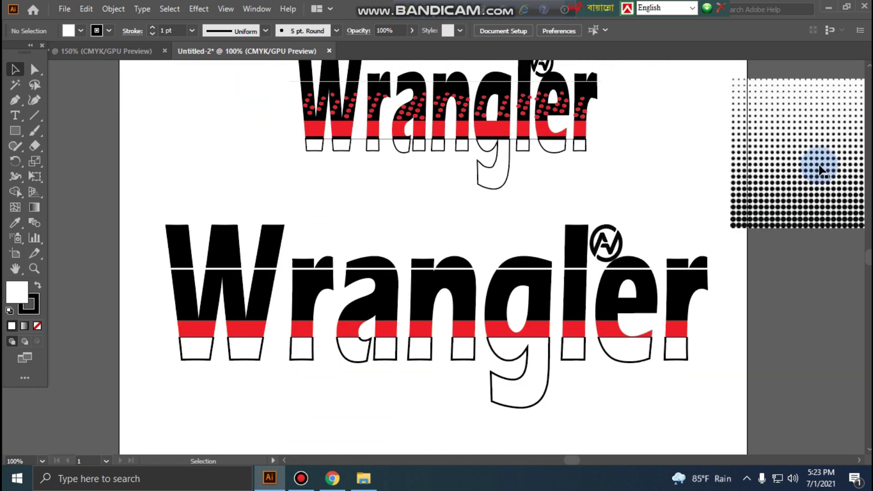
Step: Move the dotted copy left, place the halftone image above the lettering, and group the lettering with Ctrl+G
left_click_drag(375, 111, 135, 97)
left_click_drag(829, 176, 493, 214)
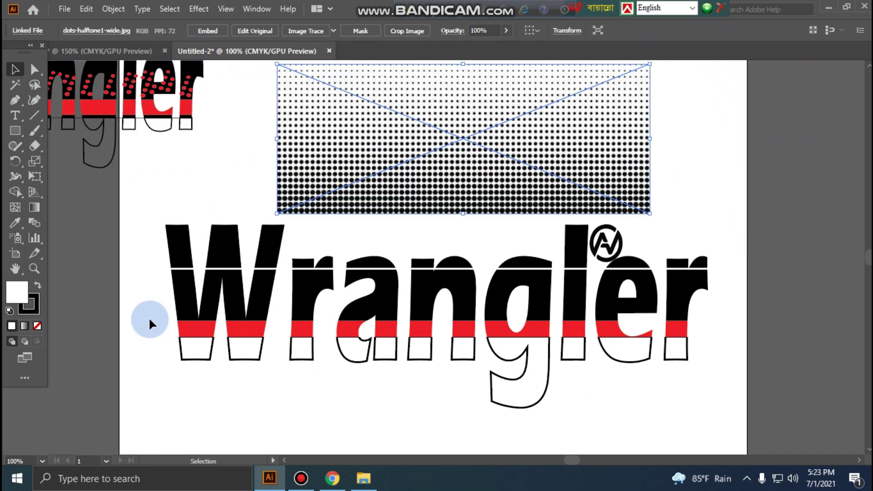
mouse_move(137, 229)
left_mouse_down()
mouse_move(721, 372)
mouse_move(728, 395)
left_mouse_up()
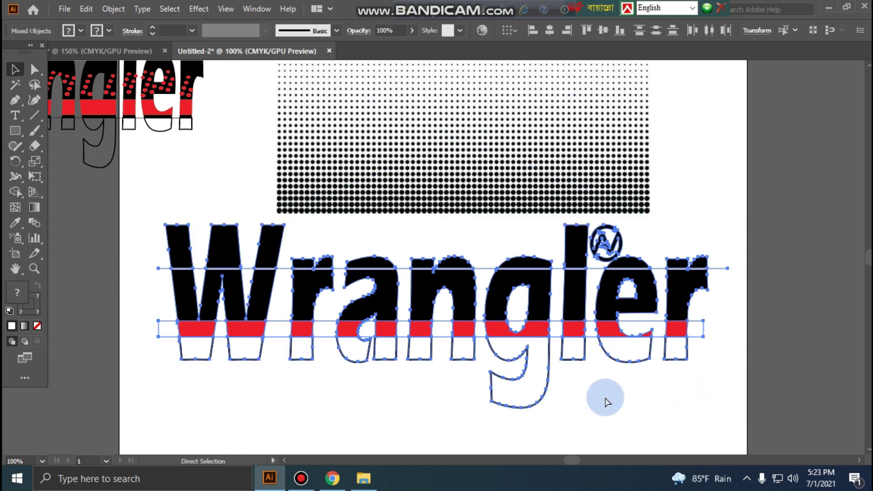
key("a")
key("v")
key("ctrl+g")
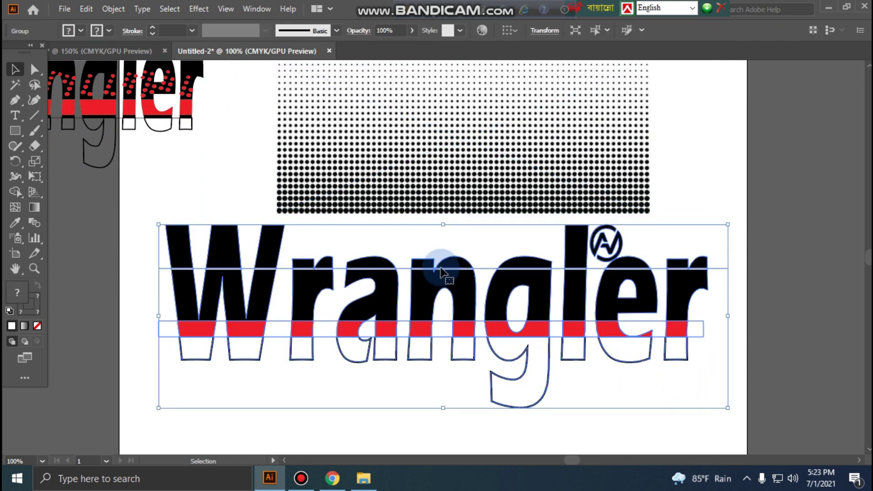
Step: Check the new Wrangler group's options, then select the halftone dot image
right_click(452, 288)
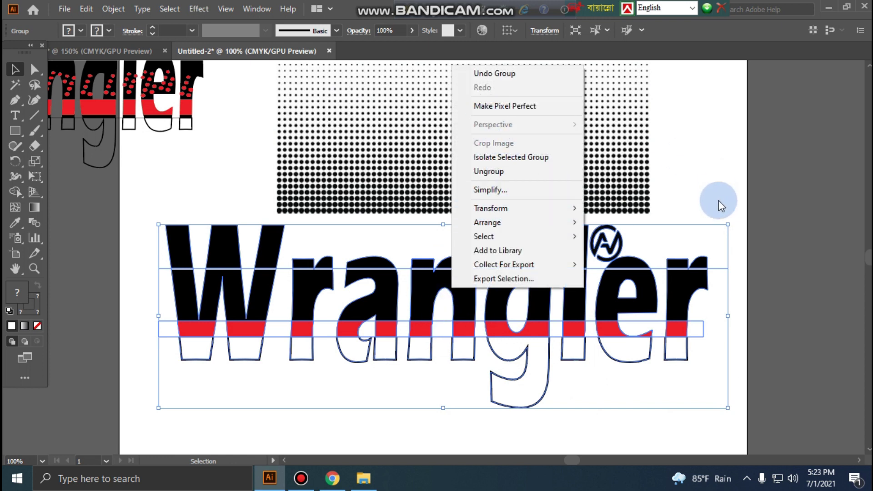
left_click(690, 137)
left_click(502, 300)
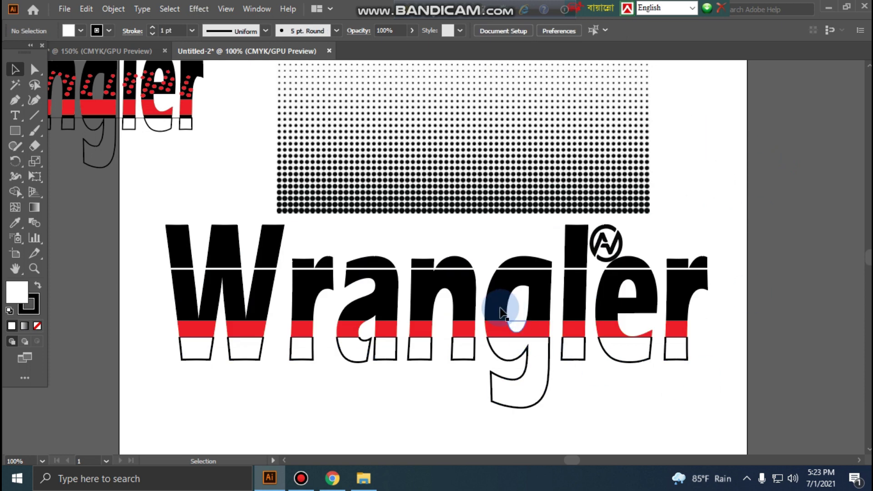
left_click_drag(502, 298, 502, 298)
left_click(725, 129)
left_click(485, 148)
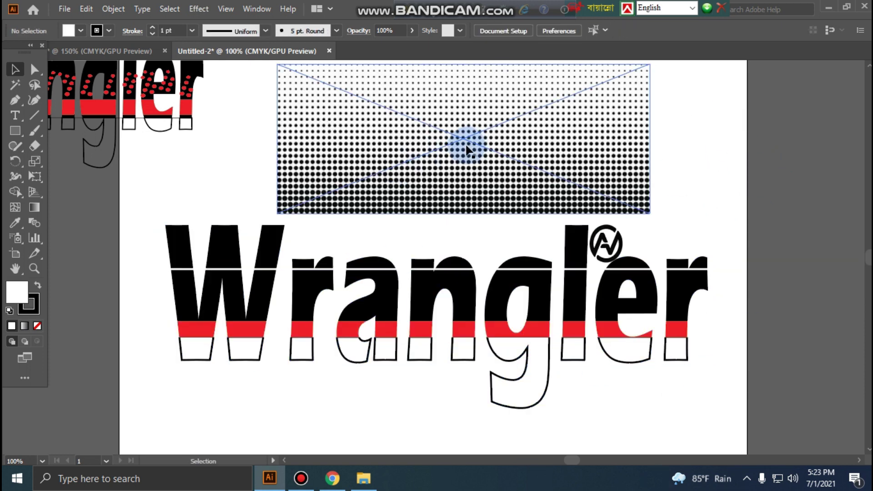
Step: Image Trace the halftone image with Low Fidelity Photo and expand it into vector dots
left_click(472, 129)
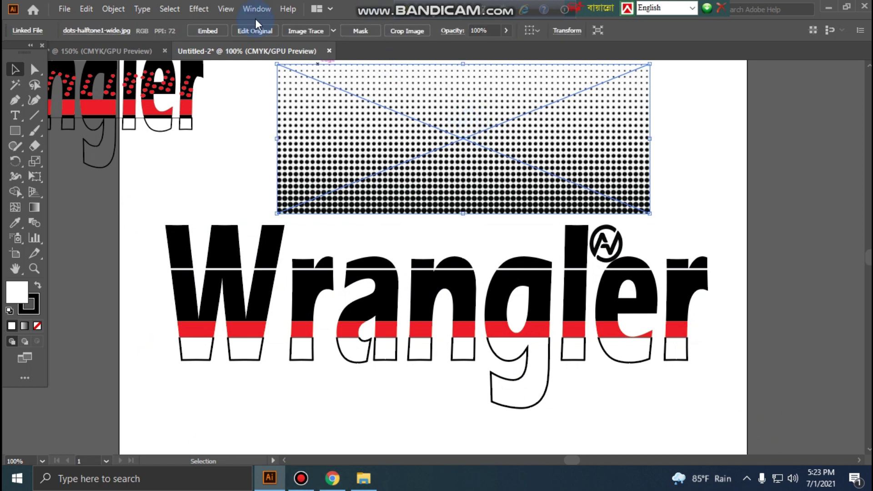
left_click(334, 30)
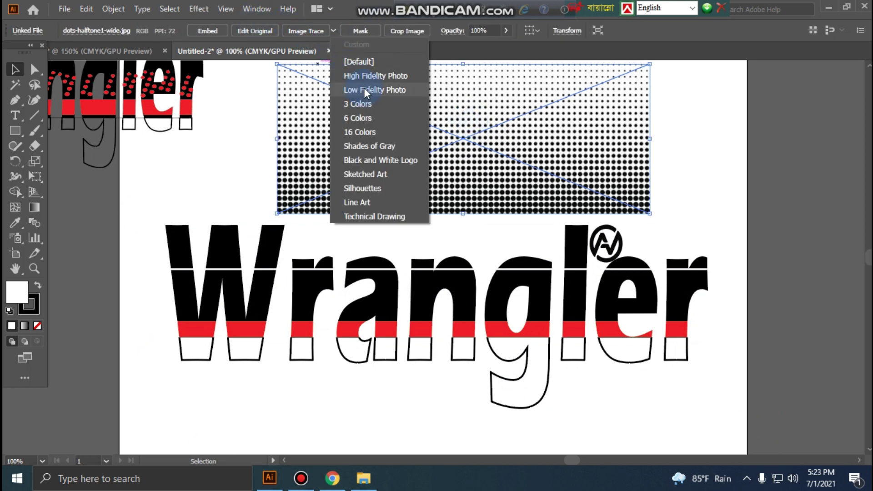
left_click(404, 95)
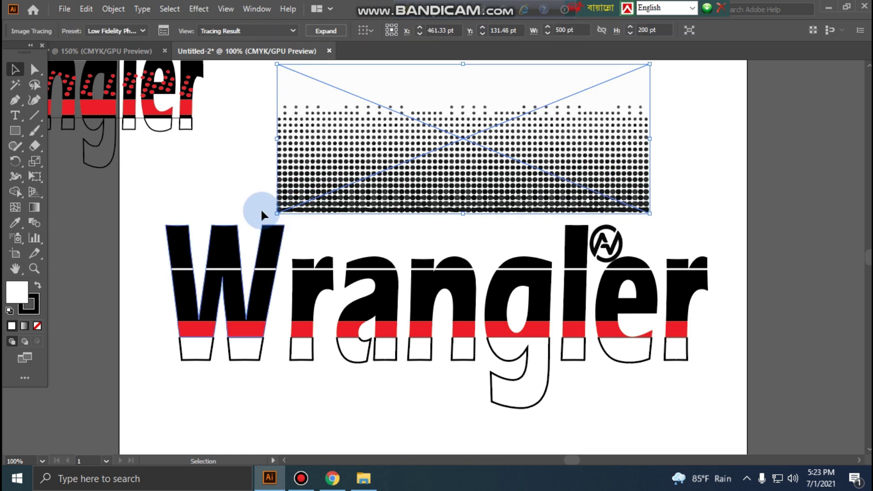
left_click(326, 30)
Step: Select the traced halftone dot group, briefly deleting it and restoring it with undo
left_click(730, 120)
left_click_drag(679, 140, 637, 134)
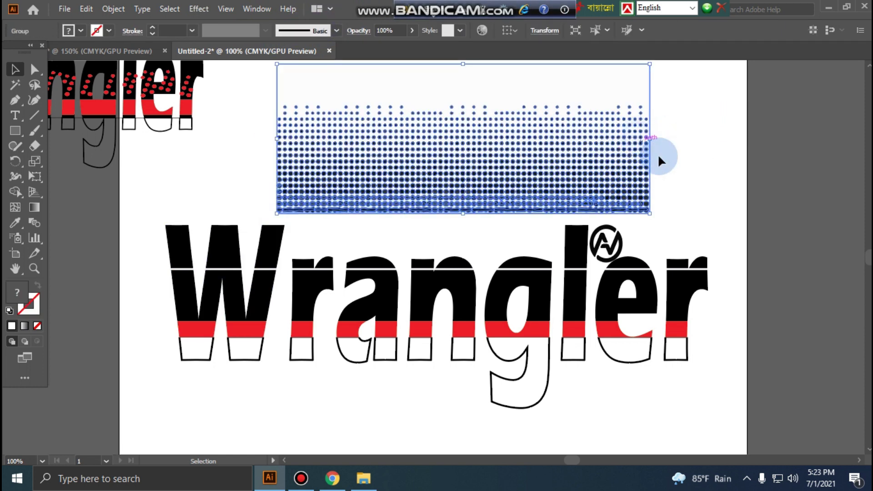
left_click(710, 111)
left_click(650, 85)
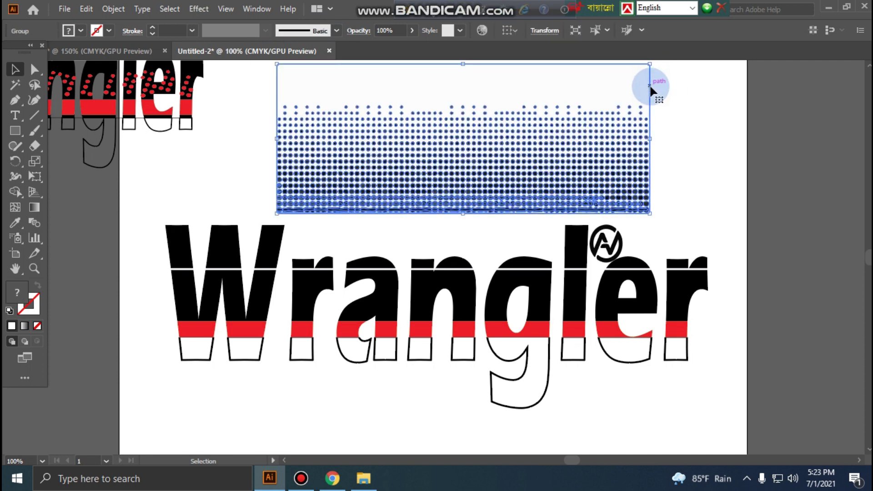
key("Delete")
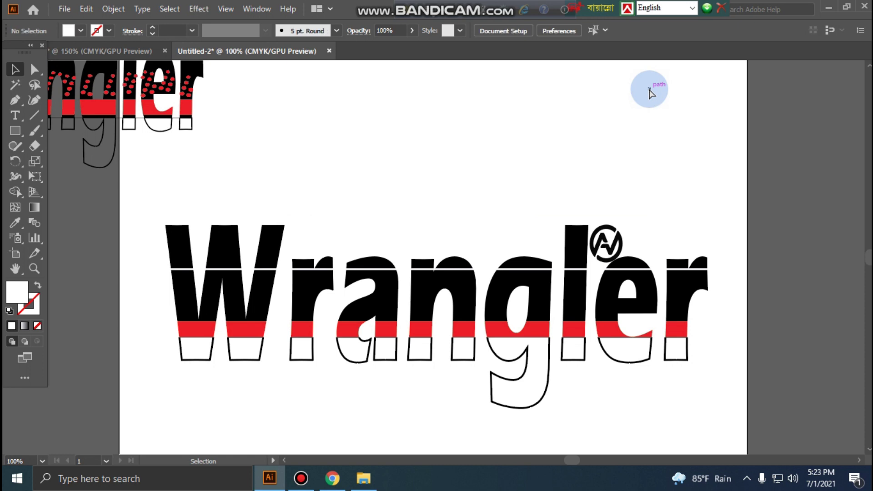
key("ctrl+z")
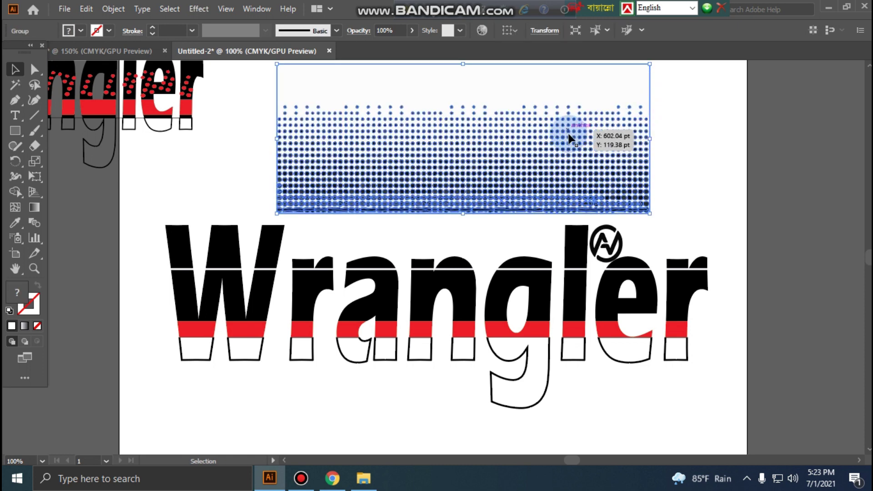
left_click(685, 137)
left_click(626, 148)
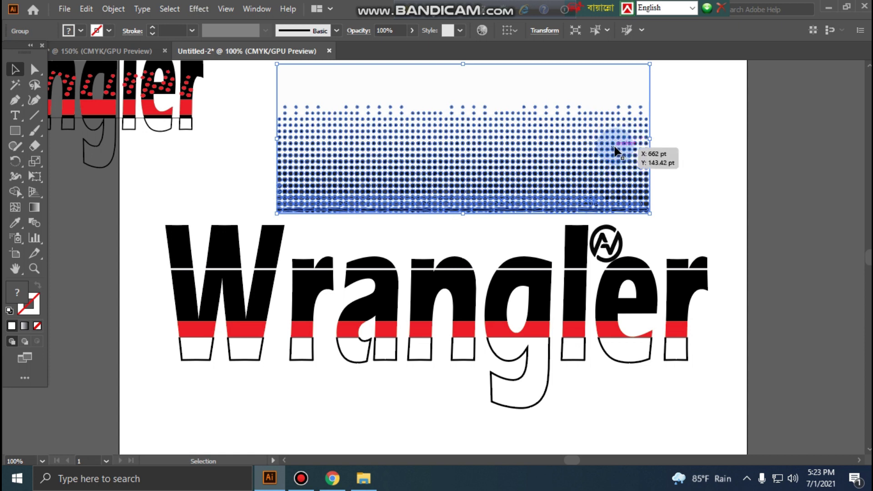
left_click(783, 167)
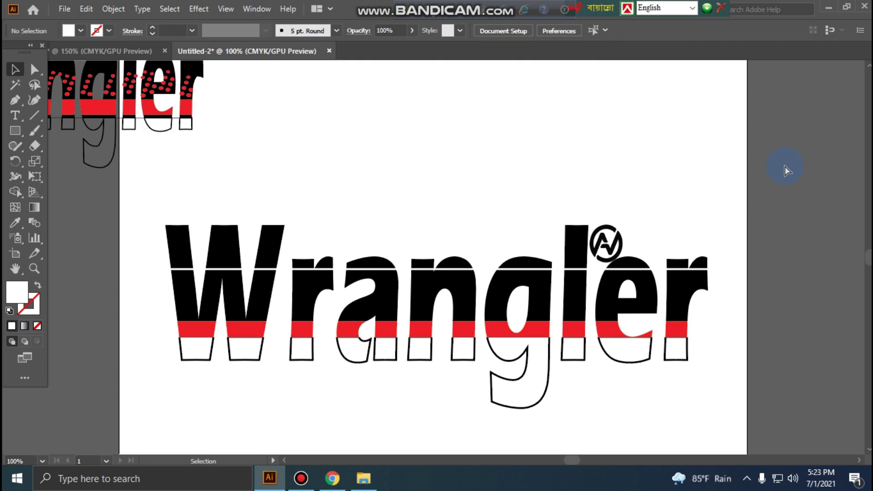
key("ctrl+z")
left_click(713, 162)
left_click(587, 139)
Step: Ungroup the halftone dots and marquee-select a band of dots with the Selection tool
right_click(587, 138)
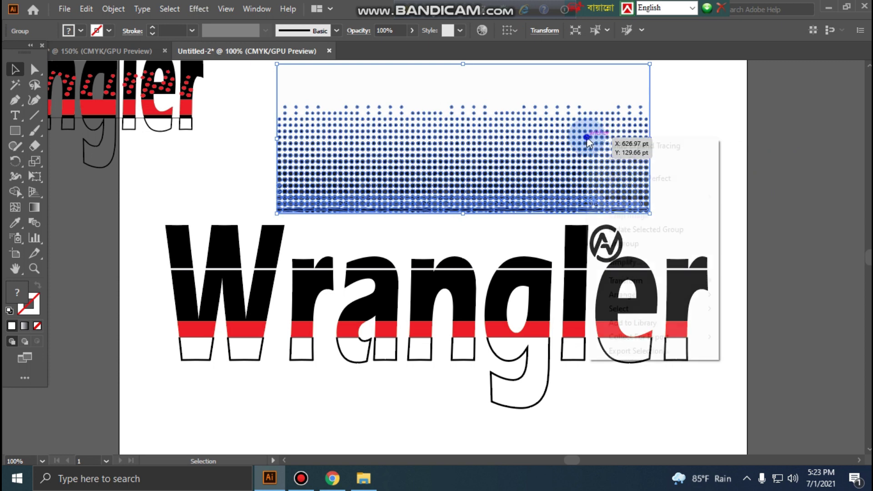
left_click(627, 243)
left_click(718, 162)
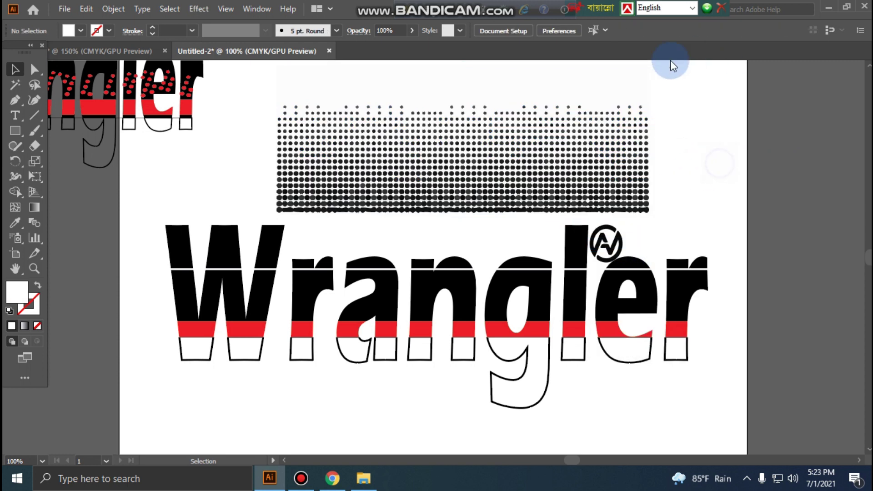
left_click(650, 76)
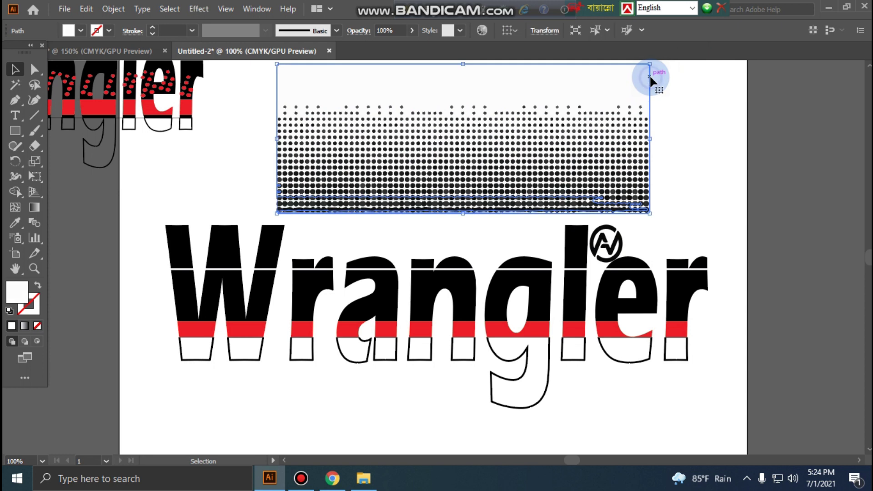
left_click(632, 99)
left_click_drag(603, 165, 612, 168)
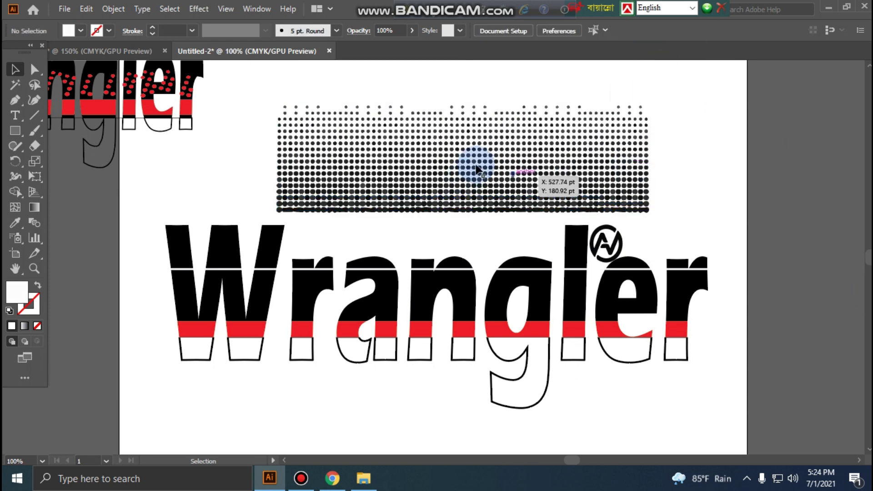
left_click(256, 103)
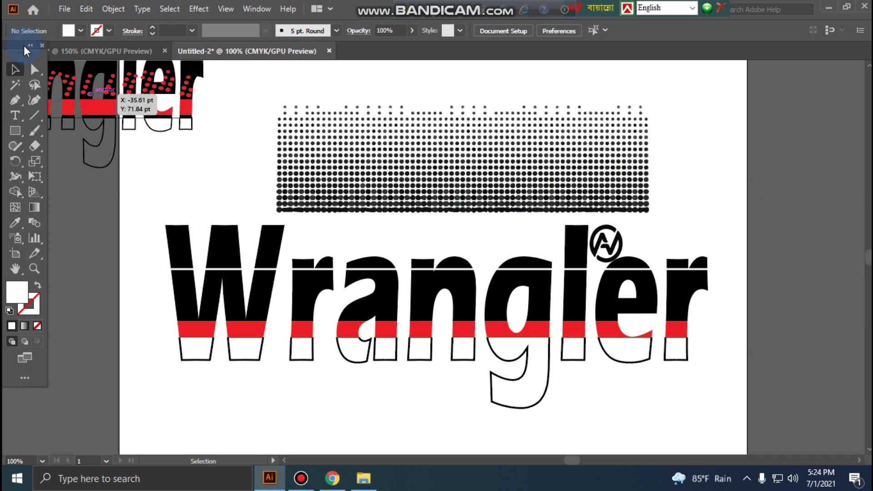
left_click(13, 69)
left_click(227, 145)
left_click_drag(265, 125, 433, 155)
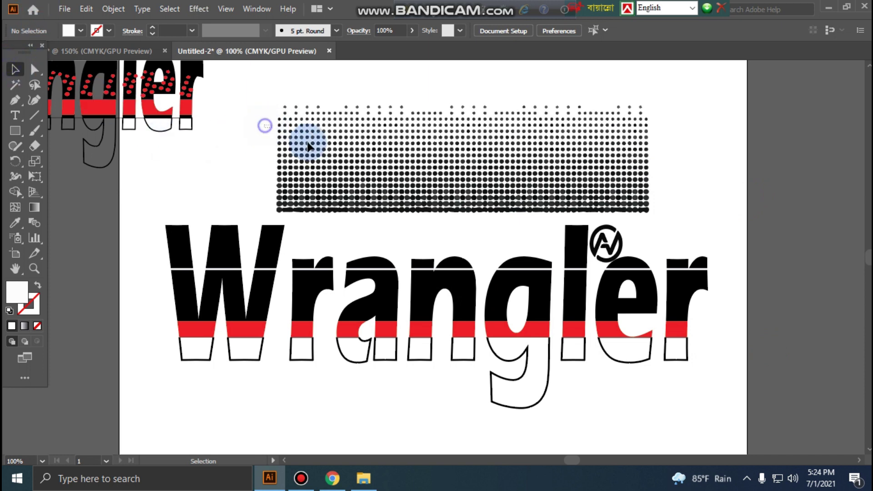
left_click(586, 106)
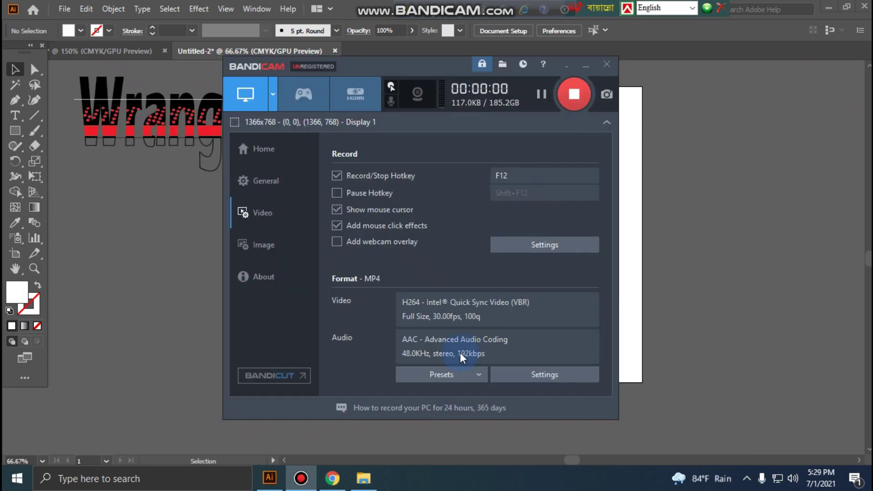
Step: Marquee-select a band of halftone dots and pick out the halftone background rectangle
left_click(583, 66)
left_click_drag(317, 141, 587, 161)
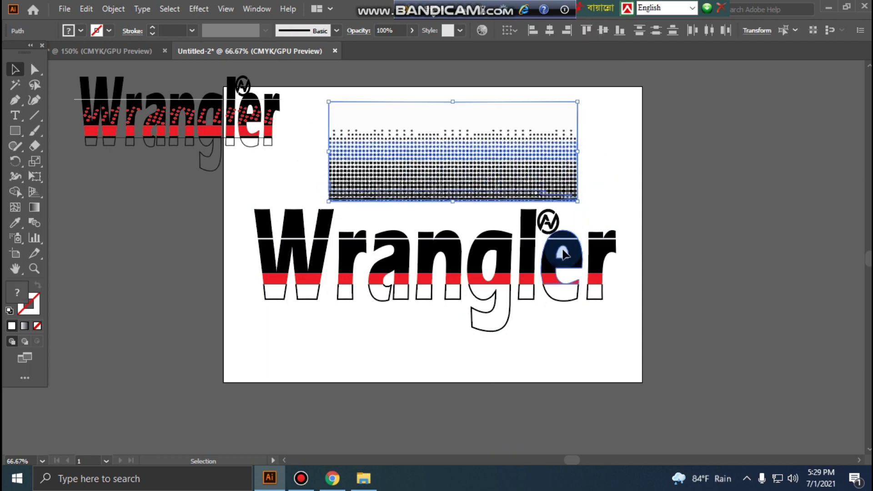
left_click_drag(633, 130, 570, 150)
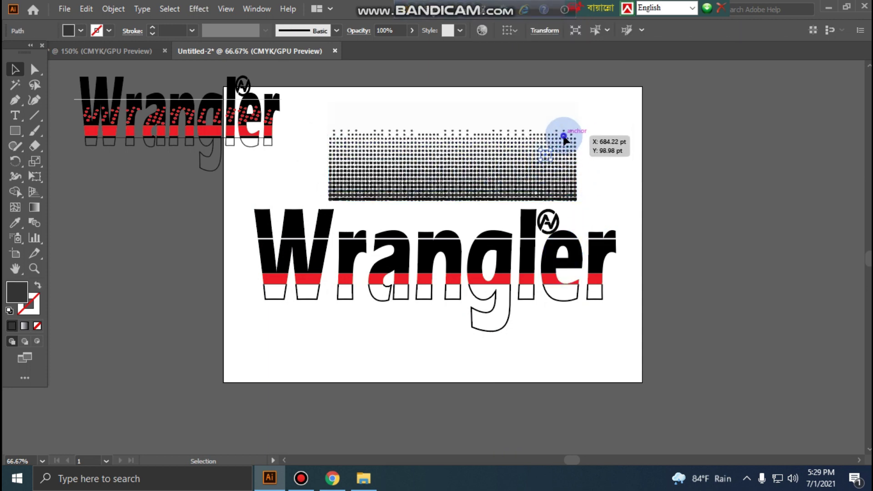
left_click(610, 141)
left_click(578, 115)
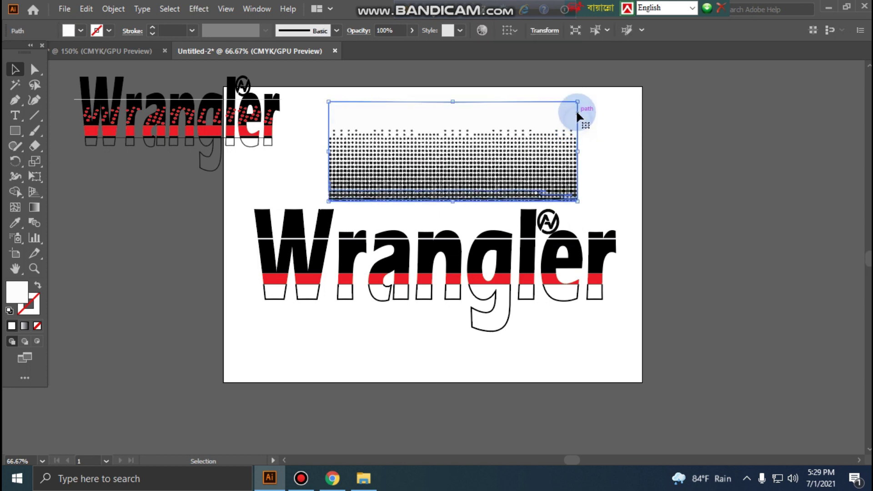
left_click(582, 114)
left_click(576, 103)
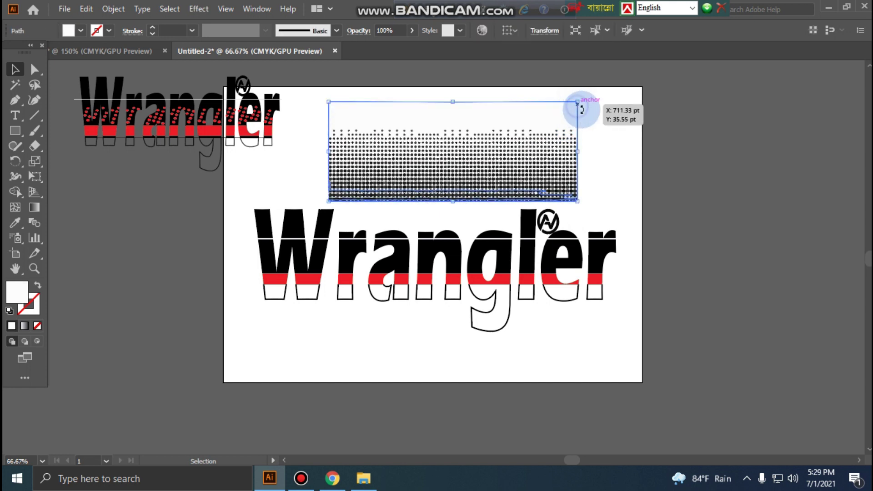
left_click(590, 119)
Step: Drag the middle rows of dots off the artboard's right side and delete the remaining dots
mouse_move(310, 147)
left_mouse_down()
mouse_move(561, 173)
mouse_move(582, 164)
left_mouse_up()
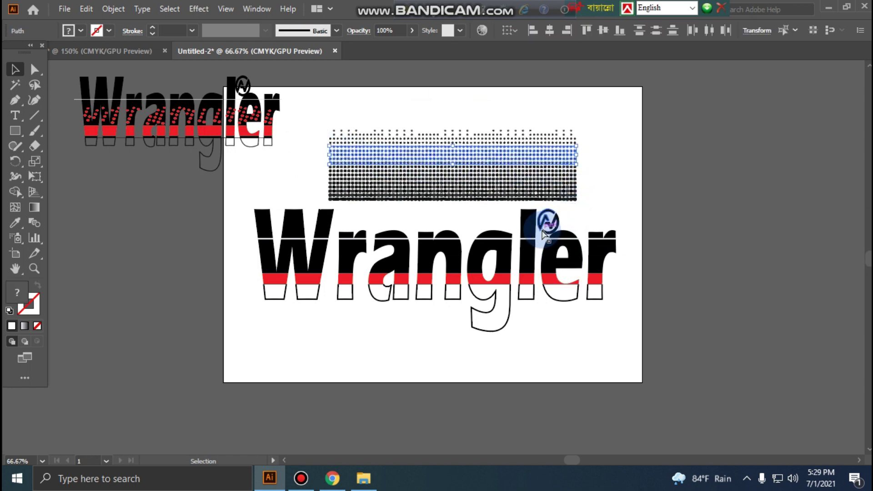
left_click(488, 177, "ctrl")
left_click_drag(488, 177, 741, 194)
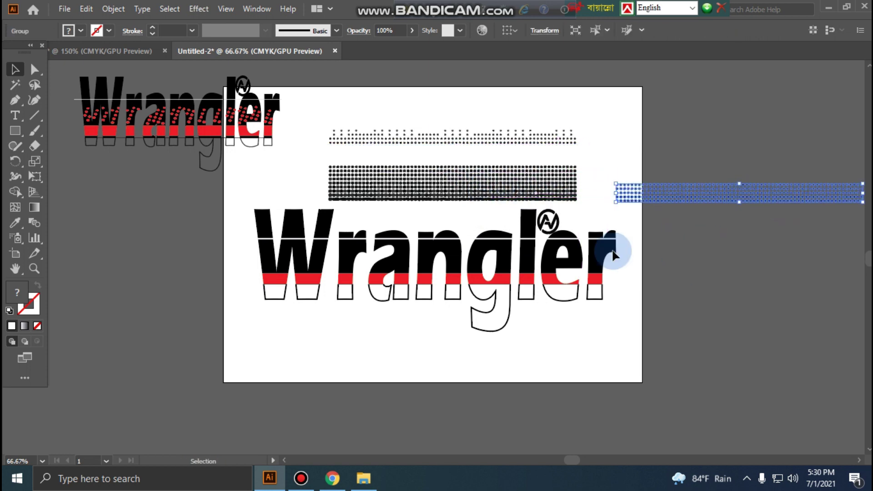
left_click(585, 199)
key("Delete")
Step: Move the halftone dot strip onto the Wrangler lettering
left_click_drag(647, 197, 579, 137)
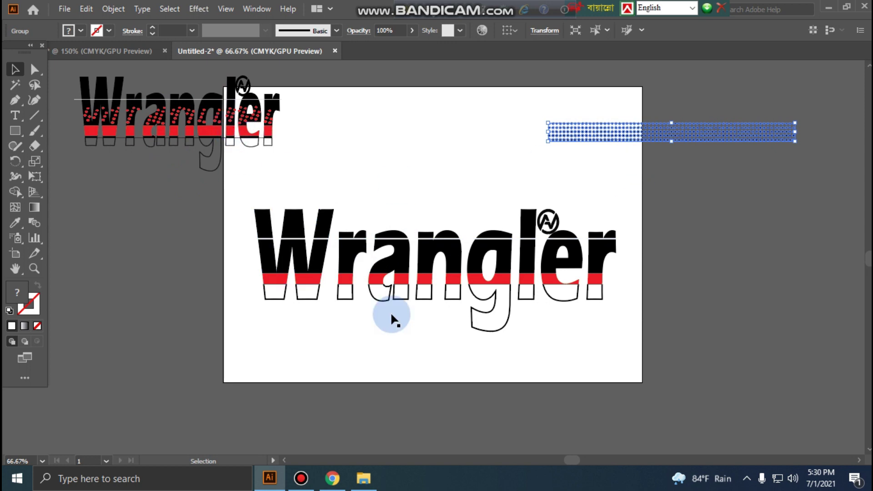
left_click(599, 144)
left_click_drag(598, 143, 321, 263)
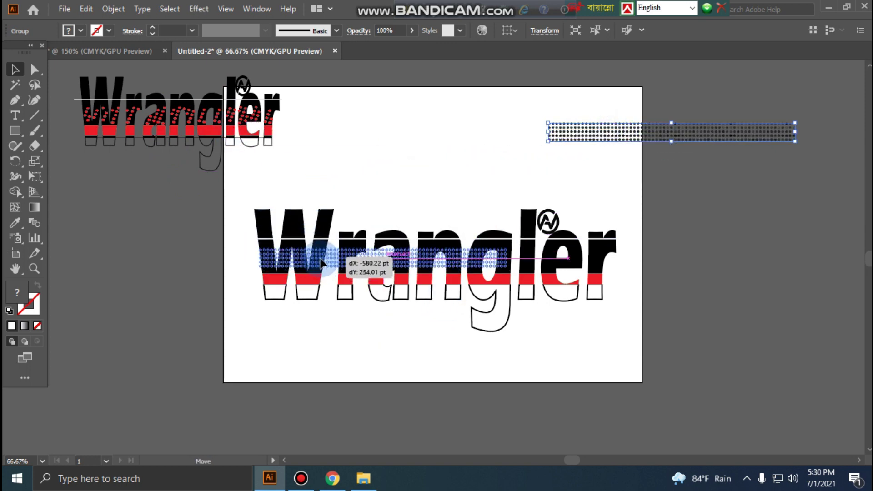
left_click_drag(321, 263, 329, 265)
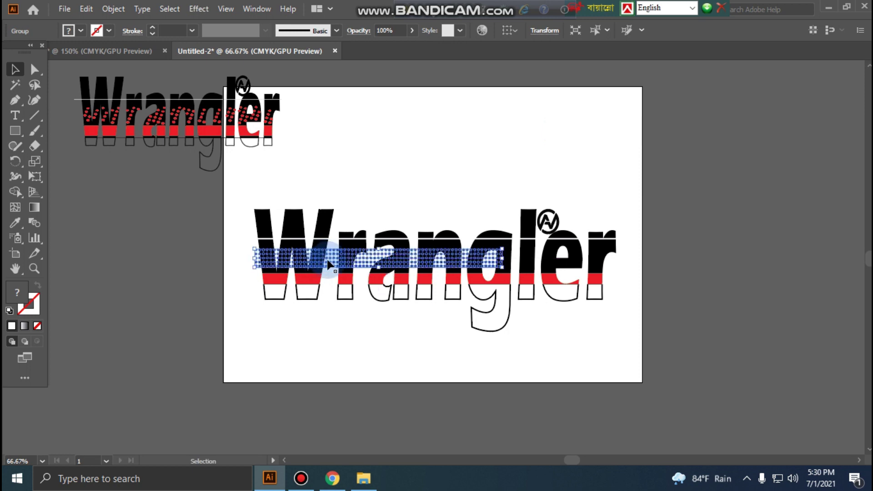
Step: Stretch the dot strip across the whole word, about 709 pt wide, and nudge it up
left_click_drag(502, 268, 614, 273)
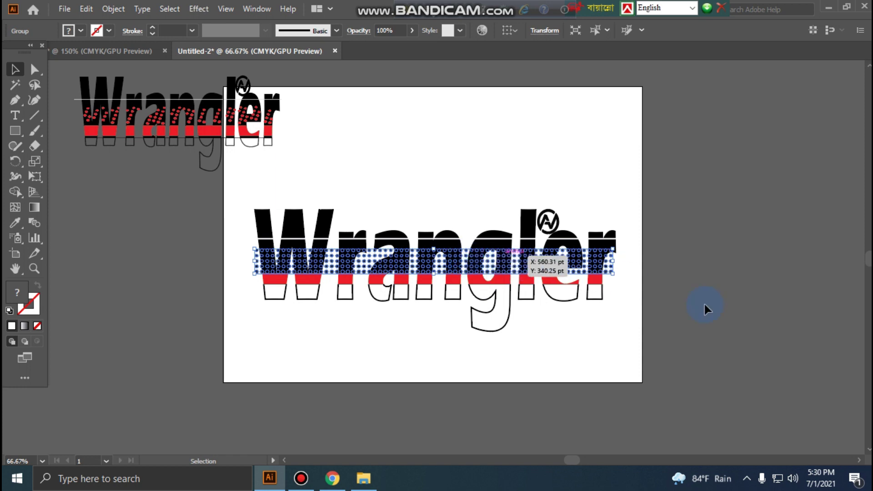
key("Up")
key("Up")
key("Up")
key("Up")
key("Up")
key("Up")
key("Up")
key("Up")
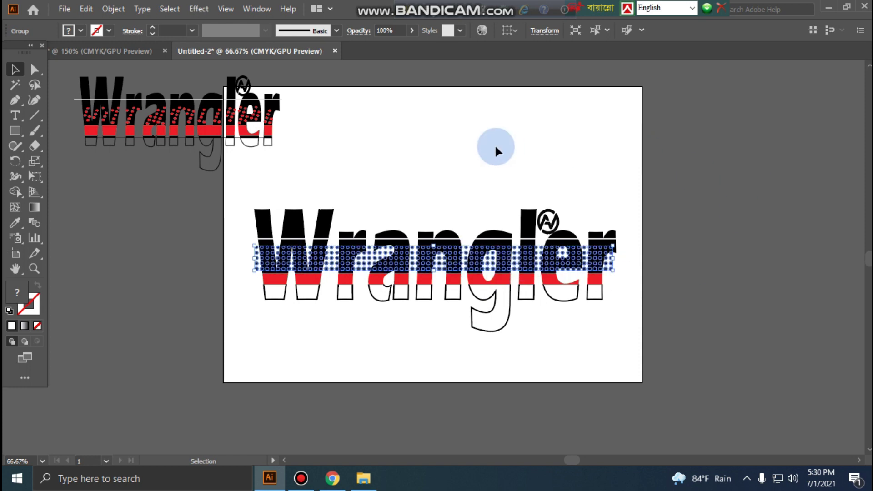
left_click(495, 150)
left_click(536, 262)
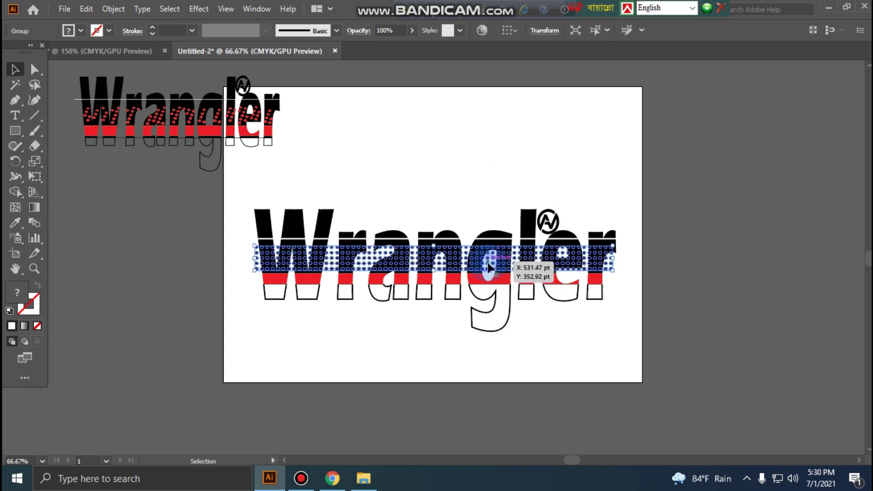
Step: Close the Fill swatch list and check the red dots by selecting and deselecting the halftone group
left_click(67, 30)
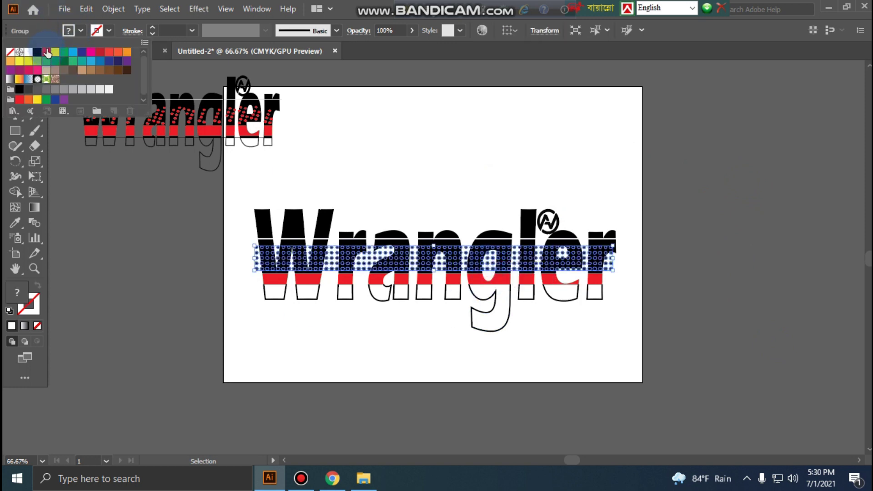
left_click(391, 144)
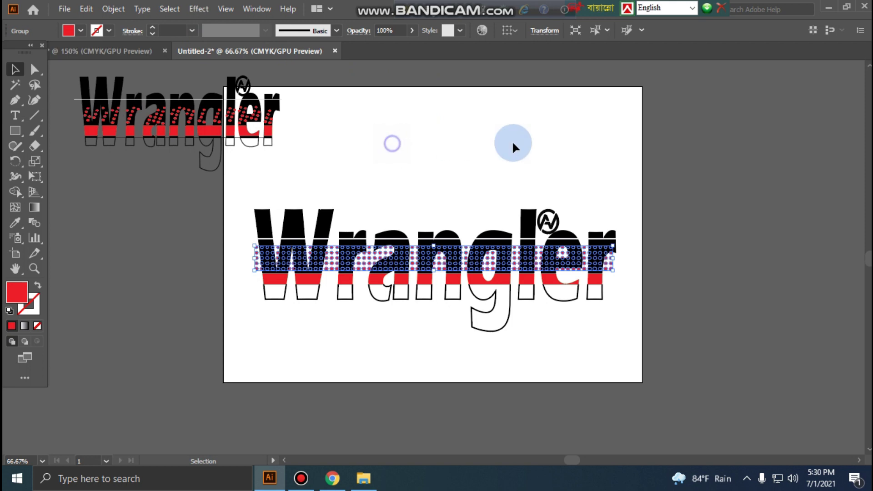
left_click(793, 284)
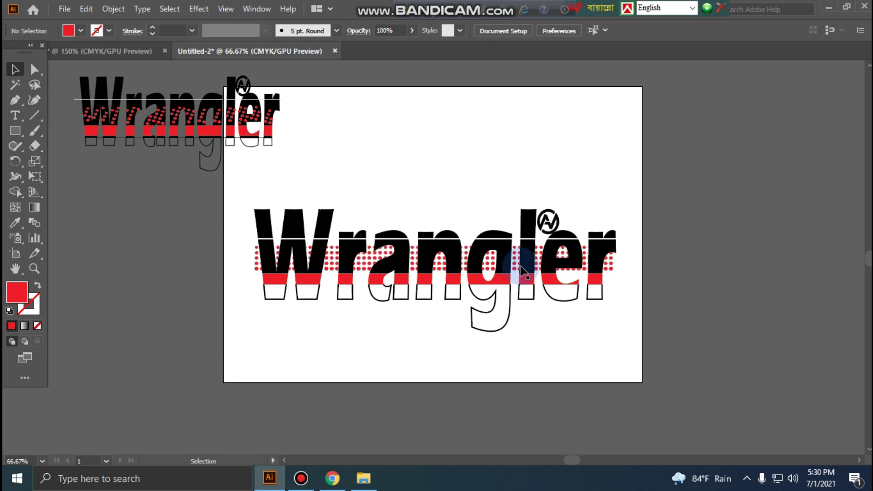
left_click(466, 255)
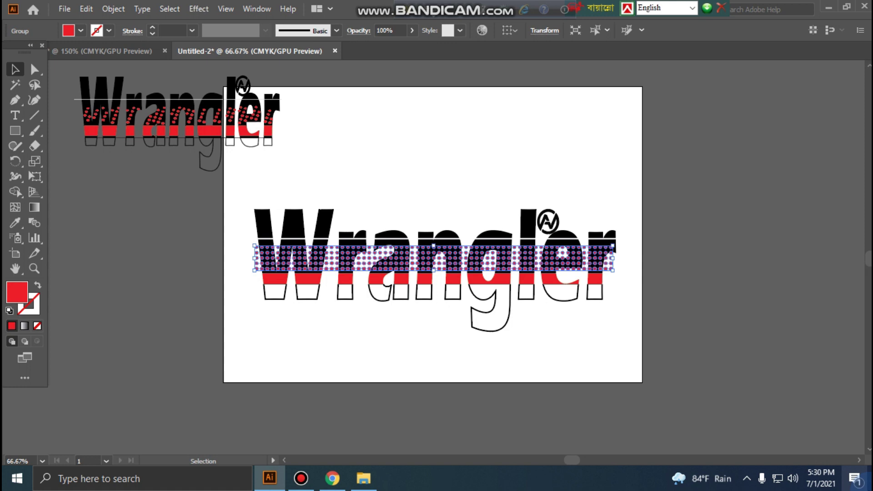
left_click(684, 258)
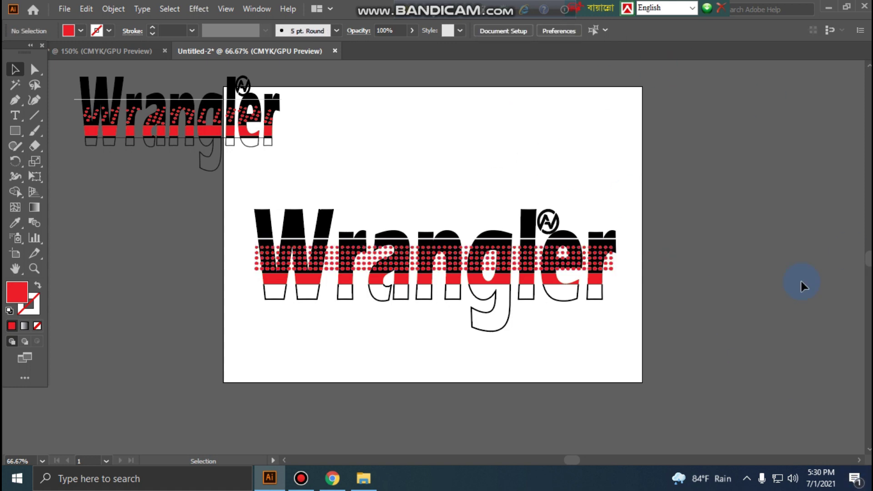
left_click(337, 331)
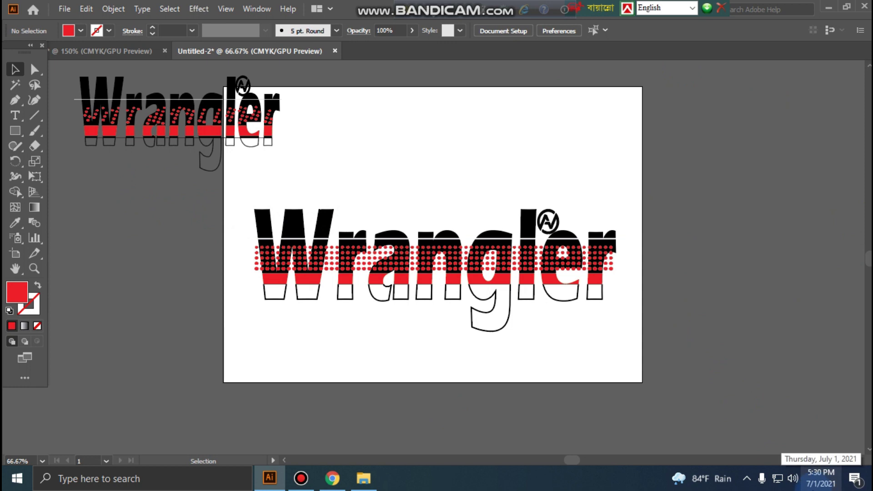
Step: Zoom to 150% and ungroup the halftone dot group into individual circles
key("ctrl+equal")
key("ctrl+equal")
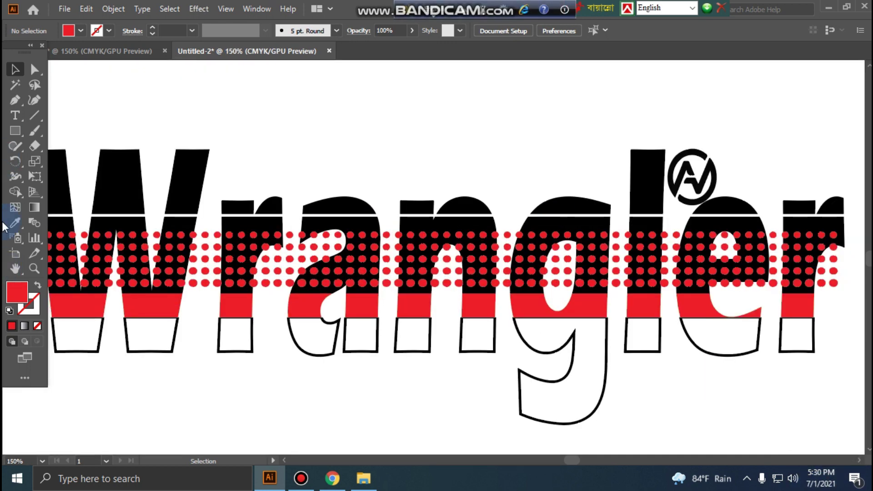
left_click(16, 70)
left_click(196, 256)
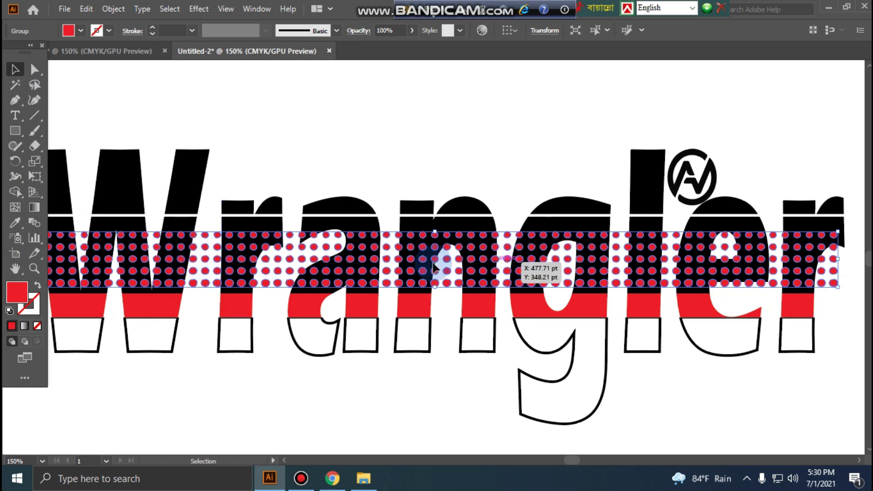
right_click(387, 234)
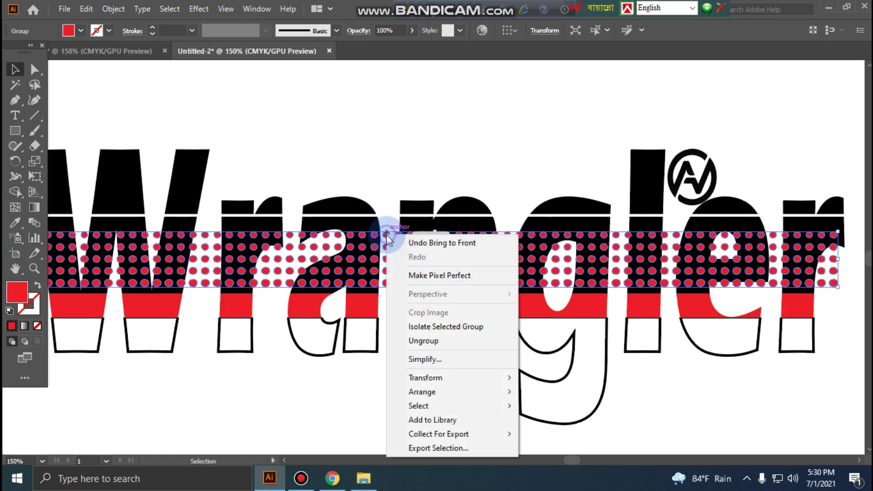
left_click(460, 340)
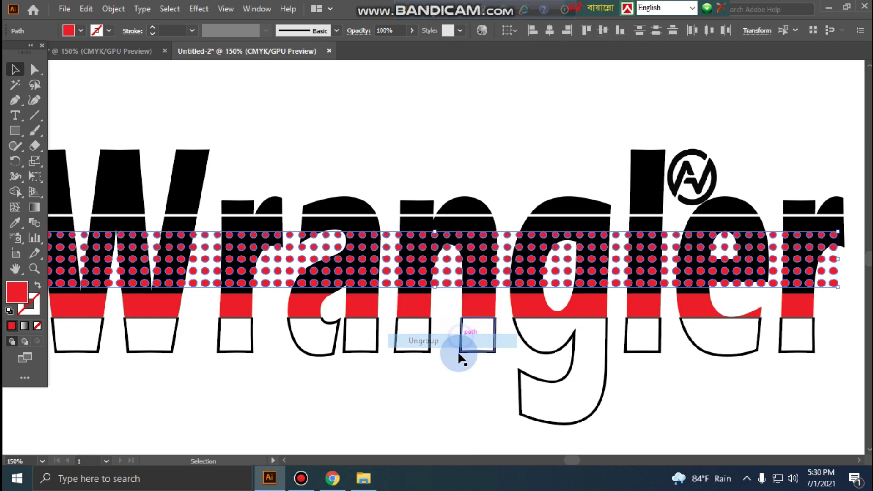
left_click(372, 84)
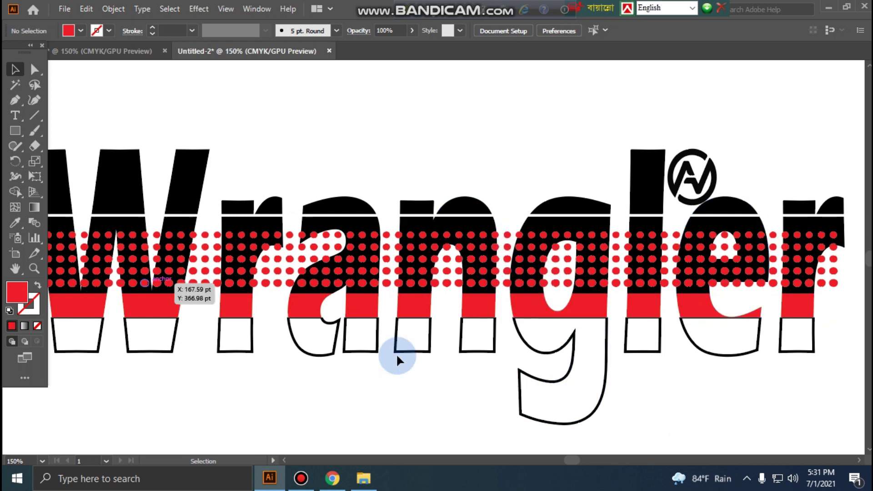
left_click_drag(578, 457, 575, 458)
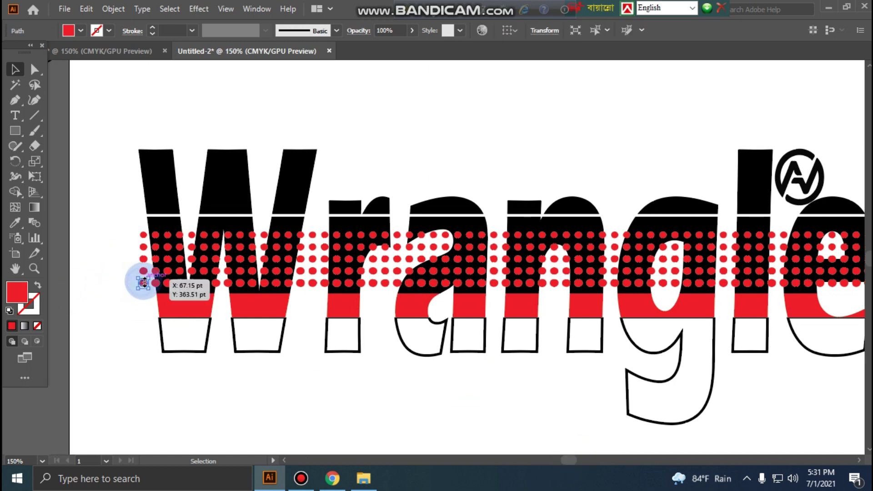
Step: Move a stray dot from the left column down into the bottom row
left_click_drag(142, 277, 146, 245)
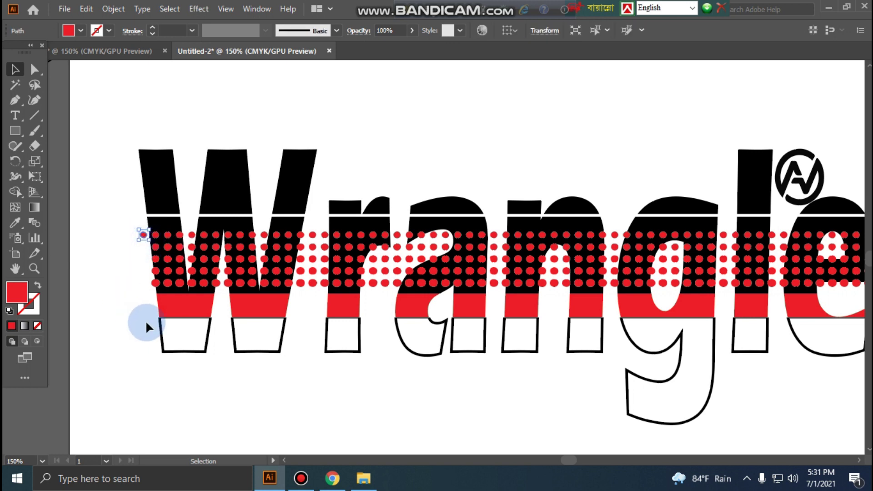
left_click_drag(152, 286, 157, 283)
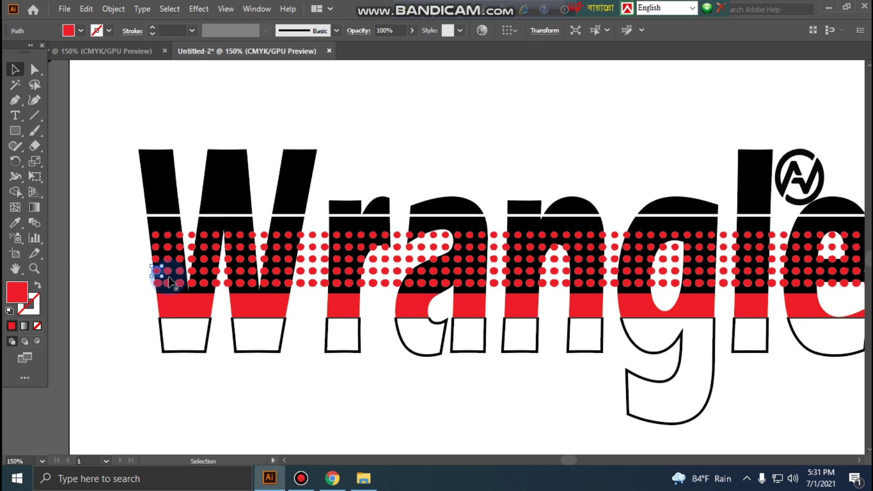
left_click(130, 230)
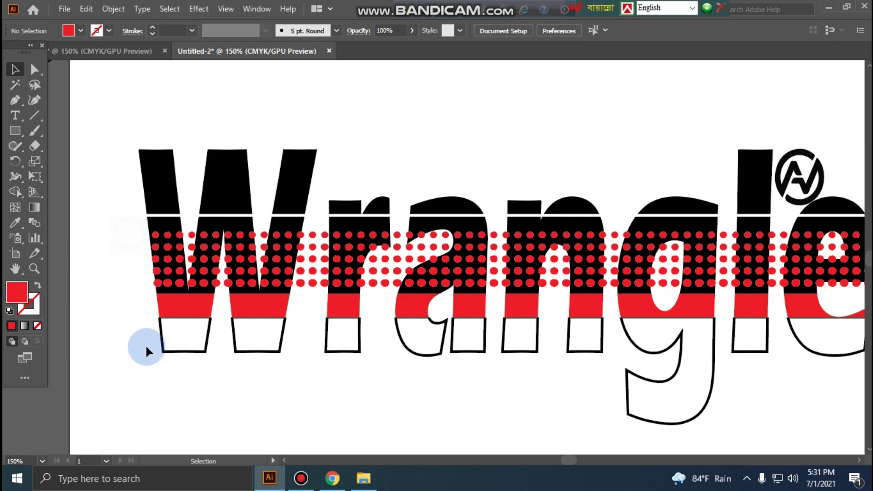
left_click(159, 283)
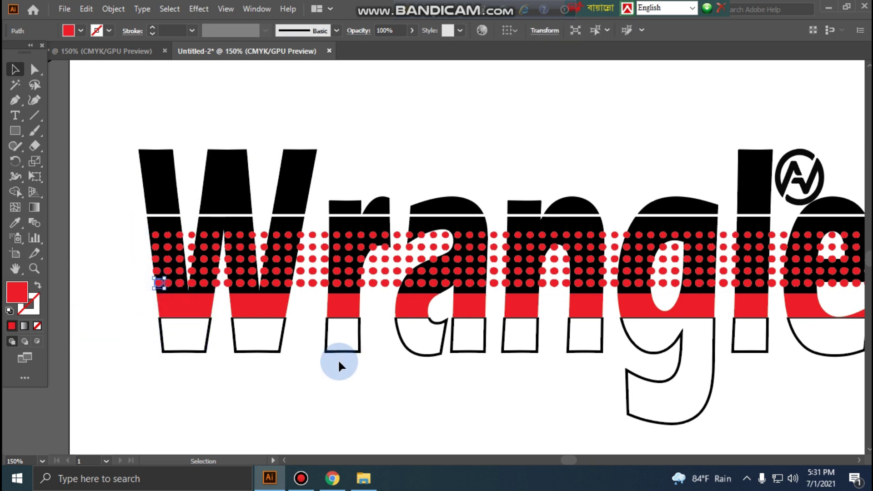
left_click(302, 283)
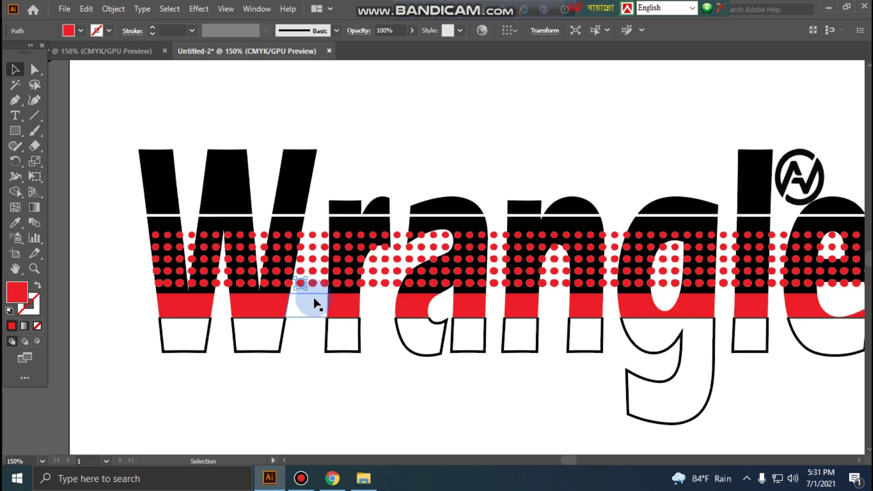
left_click(317, 304)
Step: Delete the dot columns between the W and r, plus the stray dots beside the r
left_click_drag(302, 295, 318, 236)
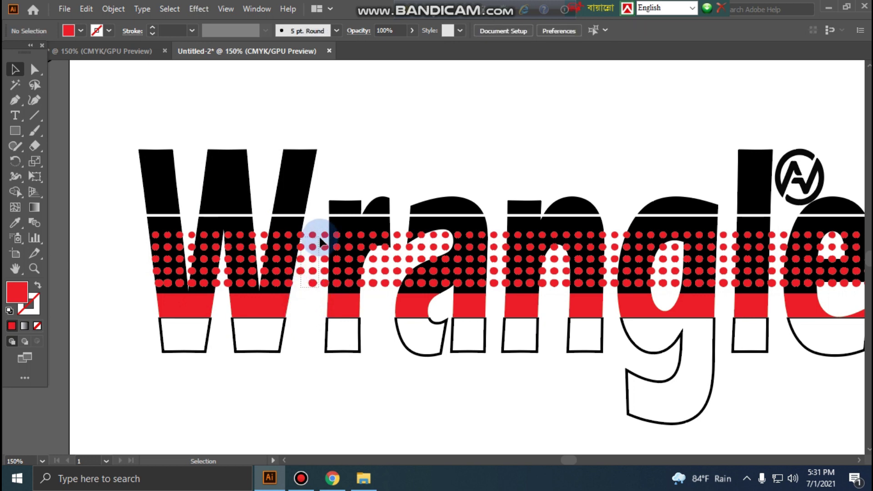
key("Delete")
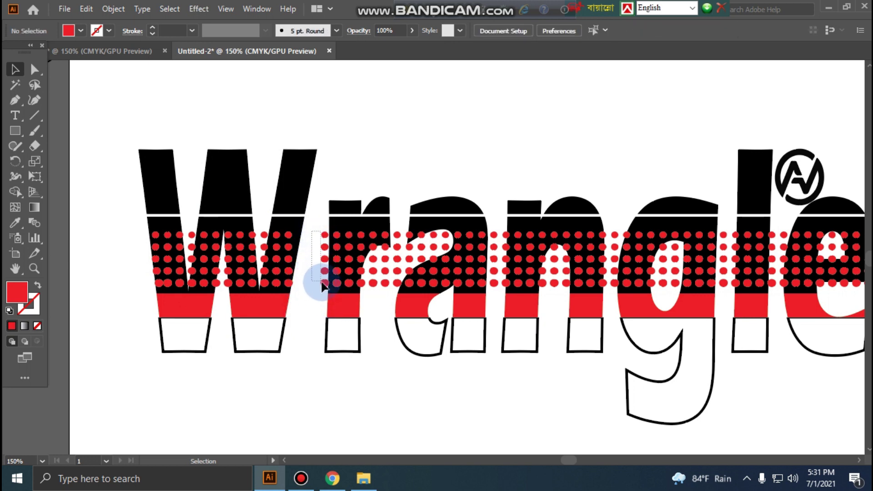
key("Delete")
left_click_drag(324, 286, 372, 286)
key("Delete")
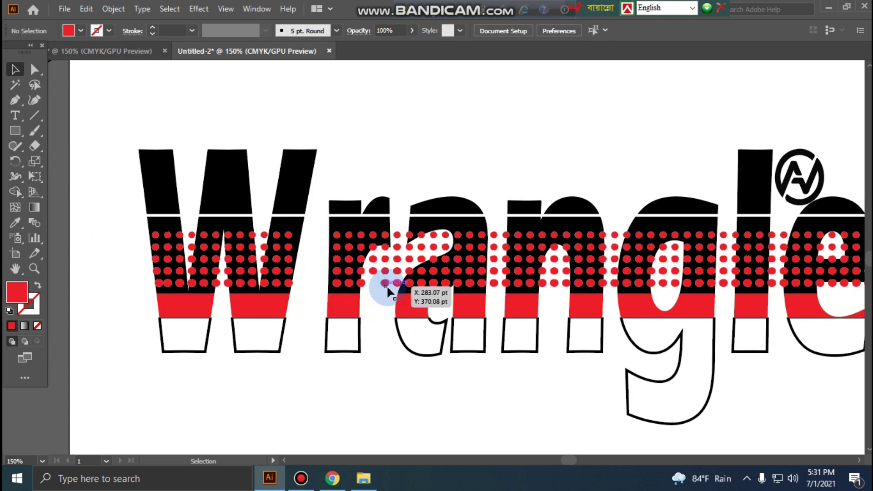
left_click(384, 273)
key("Delete")
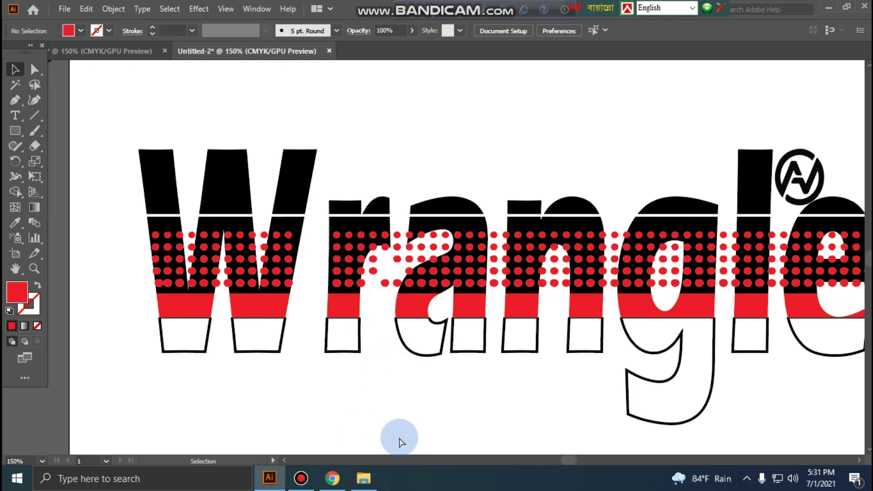
Step: Move the small Wrangler logo onto the artboard and the large logo off its right edge
key("ctrl+minus")
key("ctrl+minus")
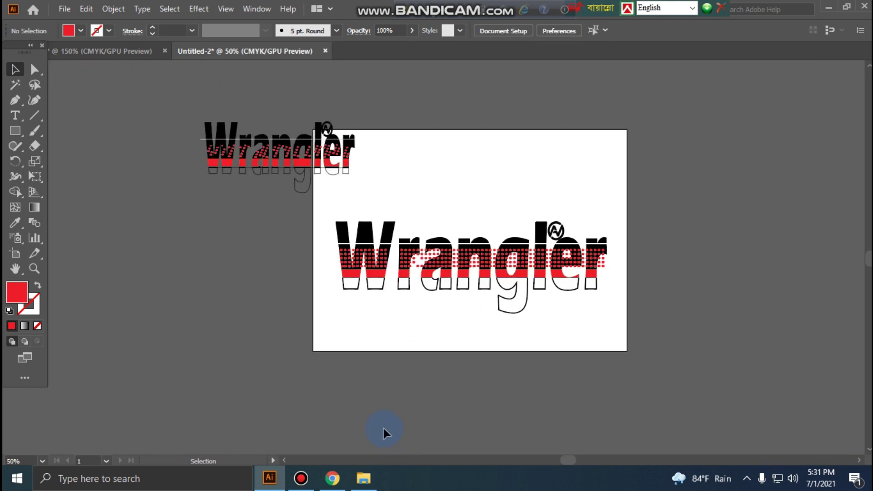
key("ctrl+plus")
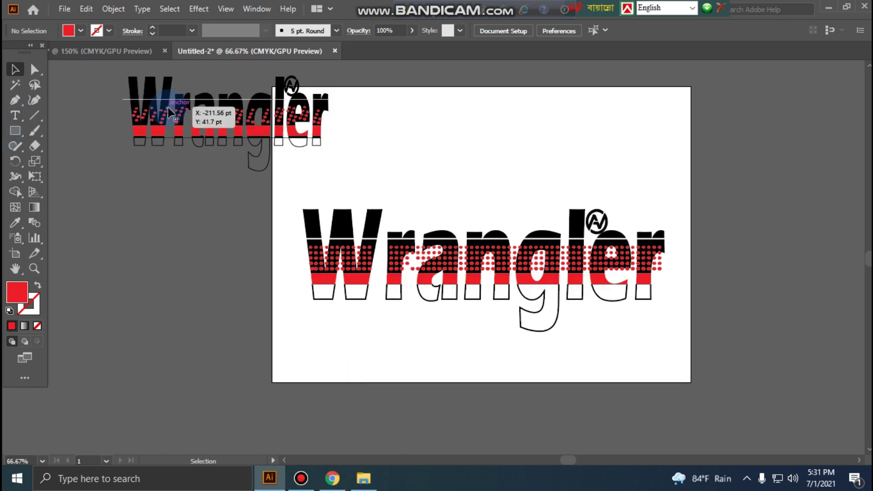
left_click_drag(168, 111, 422, 140)
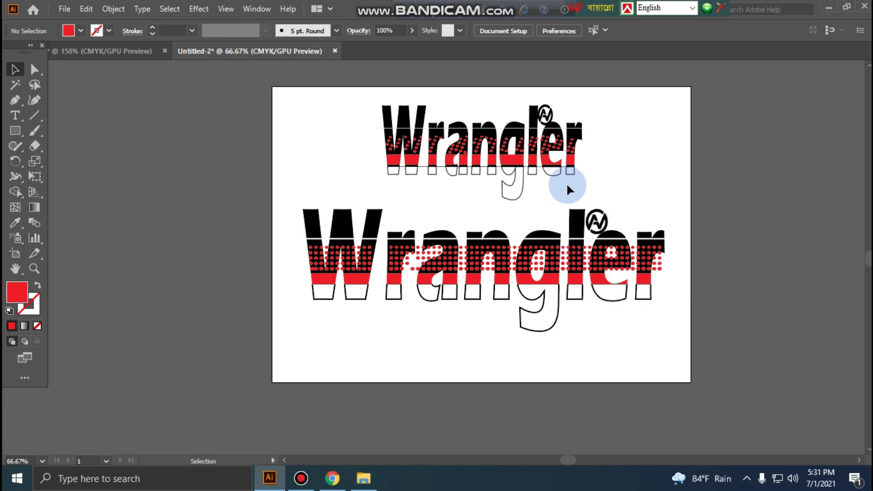
left_click(427, 267)
mouse_move(396, 264)
left_mouse_down()
mouse_move(350, 265)
mouse_move(755, 190)
left_mouse_up()
left_click(575, 225)
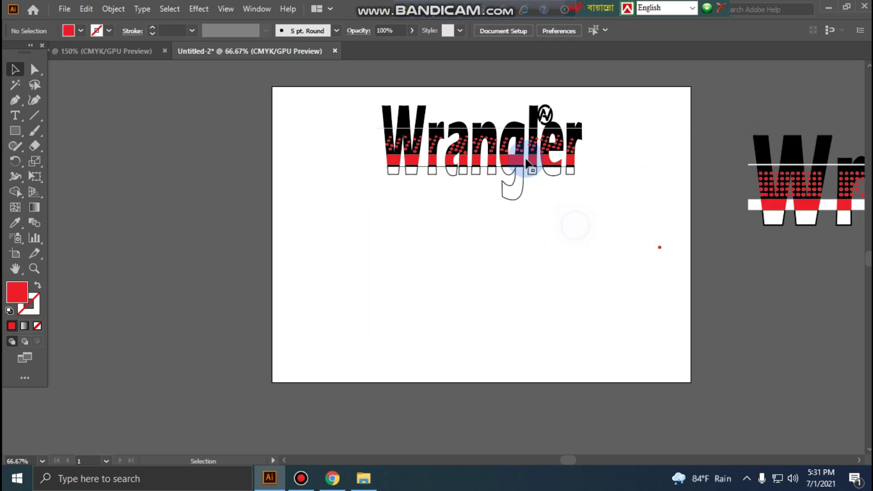
Step: Shift the small logo to the artboard's upper-left and compare with the T-shirt mockup document
left_click(420, 180)
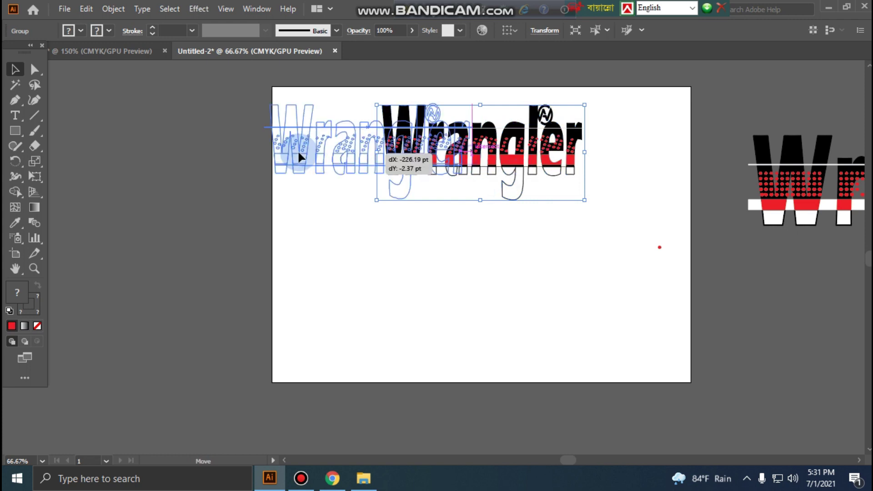
left_click_drag(408, 159, 189, 150)
left_click(130, 57)
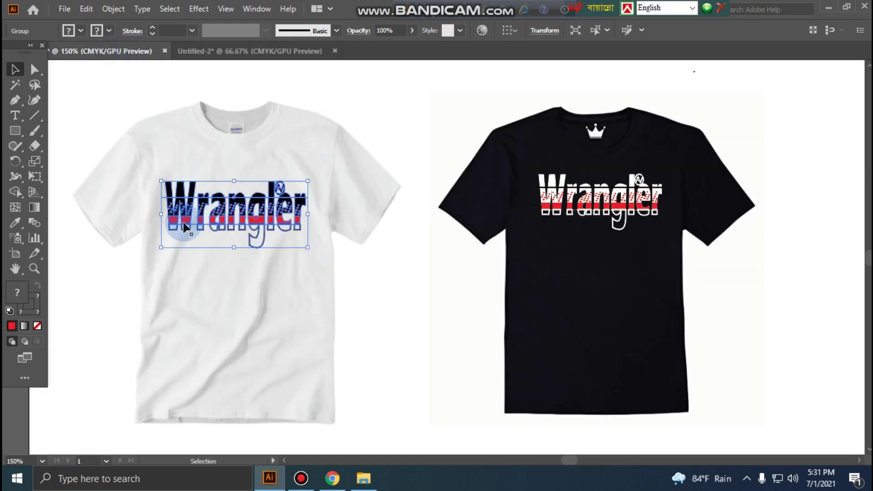
left_click(366, 248)
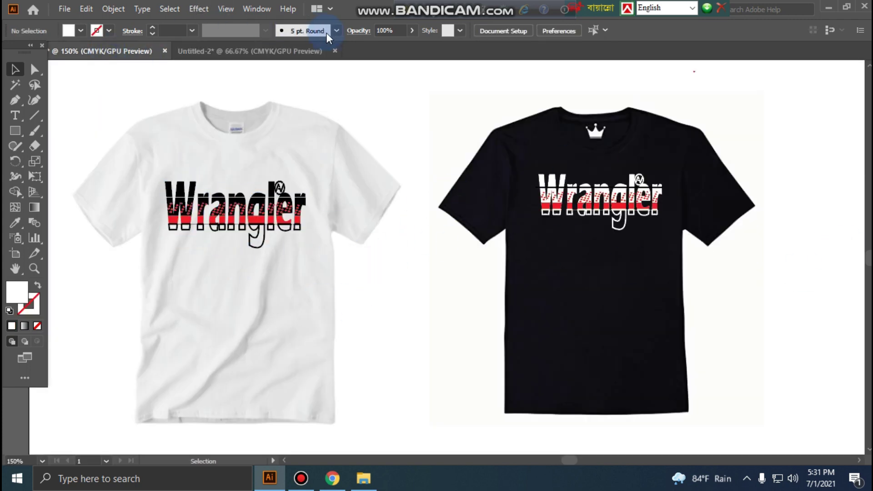
left_click(267, 50)
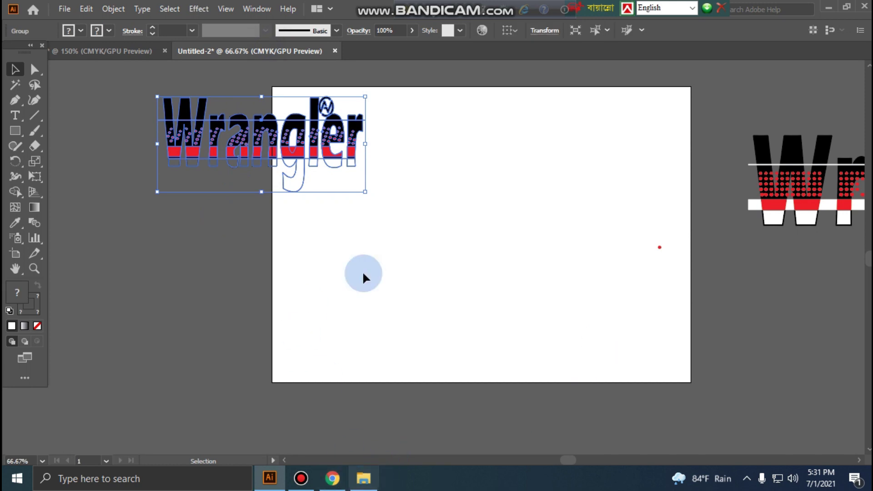
left_click(452, 284)
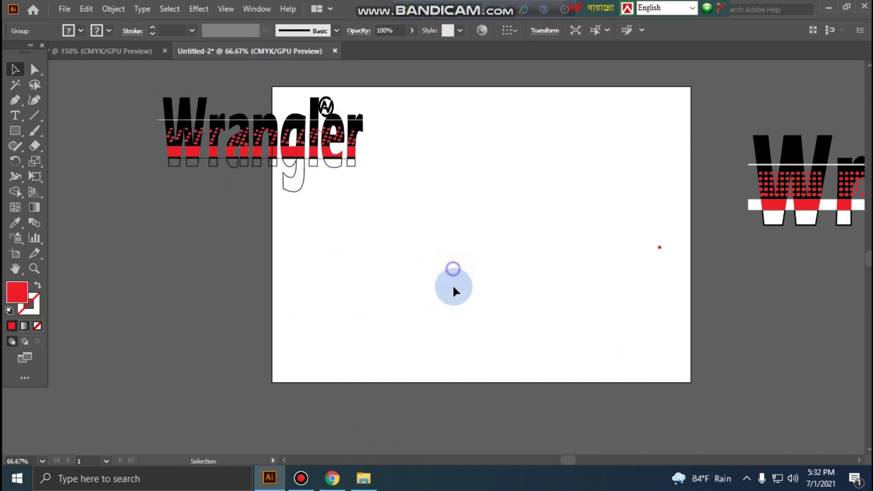
Step: Drag the black T-shirt JPG from the T-shirt solid folder onto the Untitled-2 artboard
left_click(364, 479)
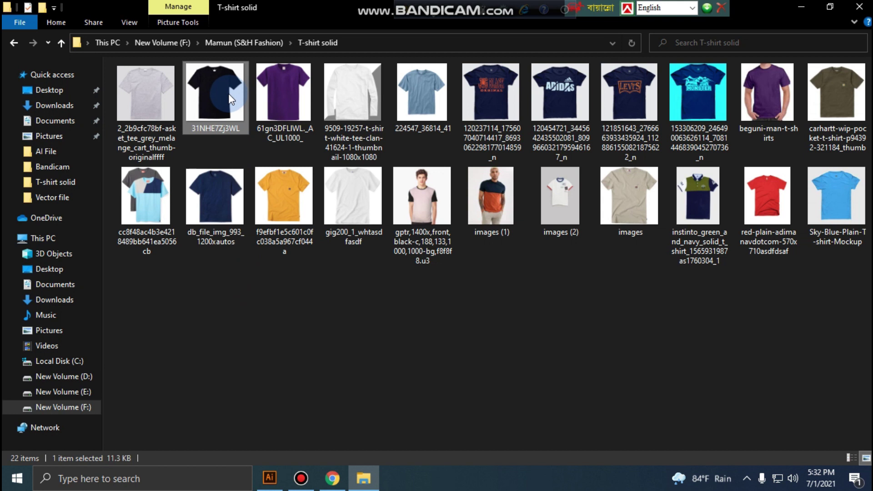
left_click(220, 94)
left_click_drag(214, 94, 274, 485)
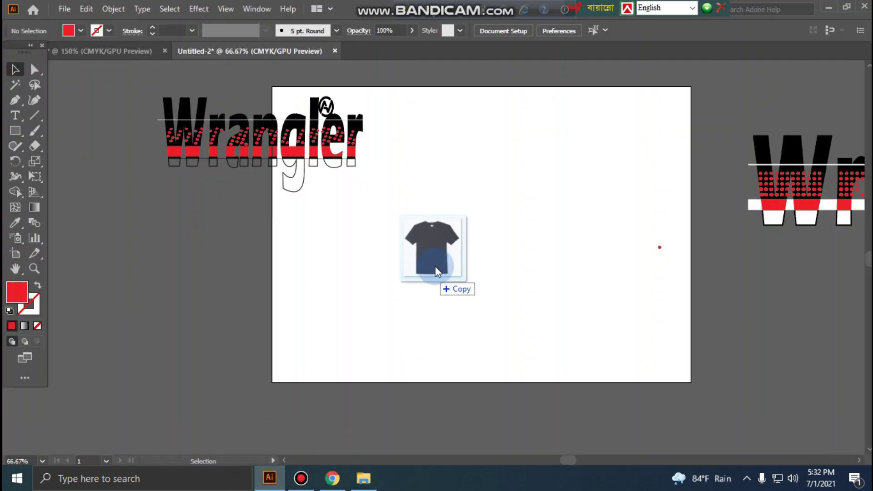
mouse_move(274, 486)
left_mouse_down()
mouse_move(471, 269)
mouse_move(604, 233)
left_mouse_up()
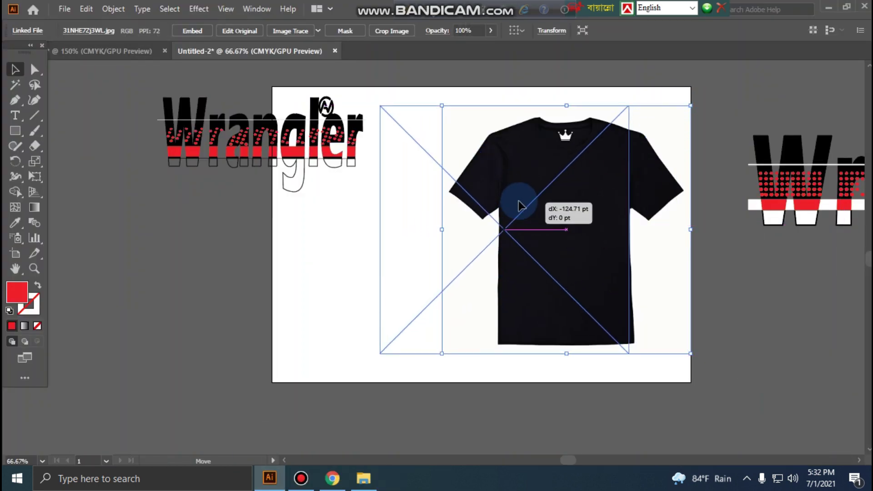
Step: Centre the T-shirt image, zoom to 100%, and move the Wrangler artwork onto the shirt
left_click_drag(613, 175, 550, 175)
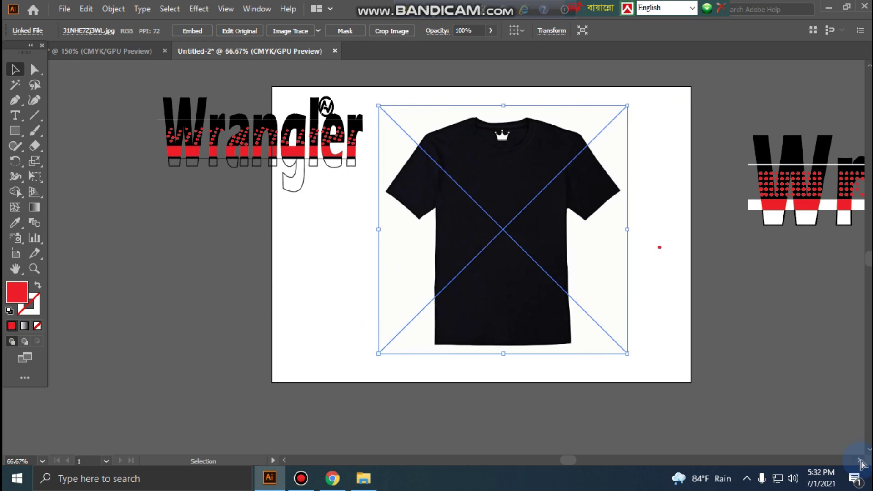
key("ctrl+1")
left_click(166, 136)
left_click_drag(166, 136, 503, 232)
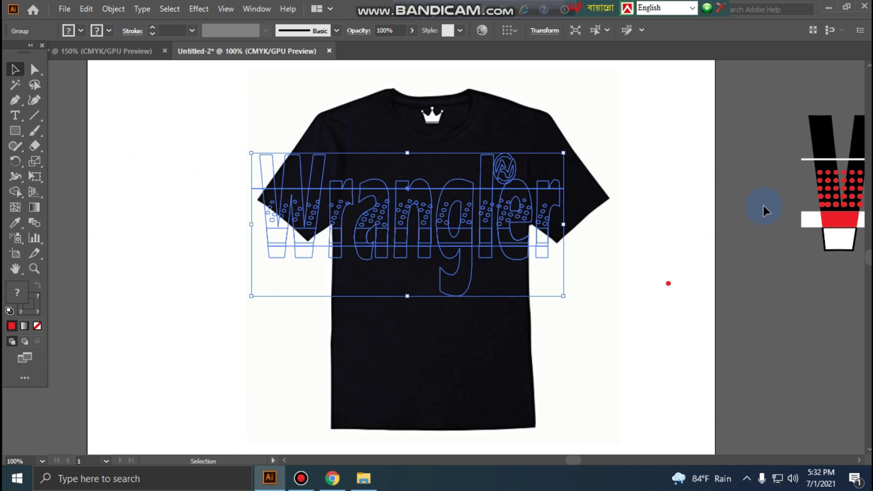
left_click(796, 313)
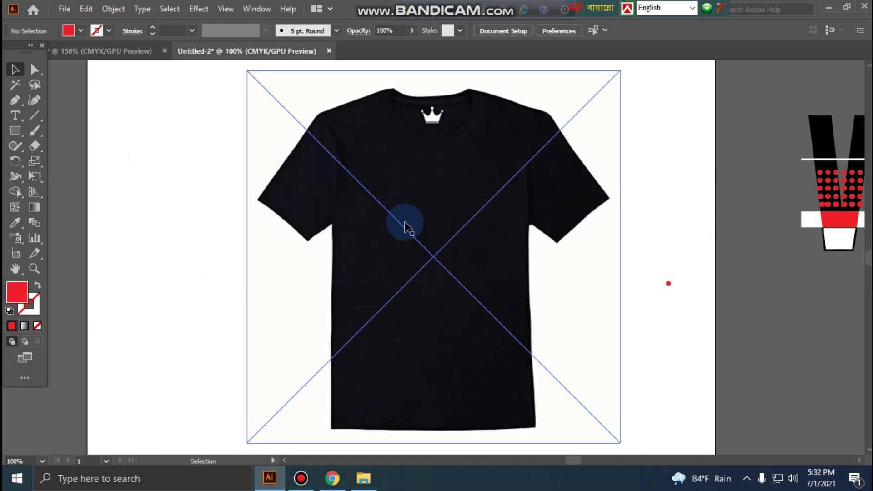
key("ctrl+z")
mouse_move(154, 132)
left_mouse_down()
mouse_move(348, 244)
mouse_move(404, 245)
left_mouse_up()
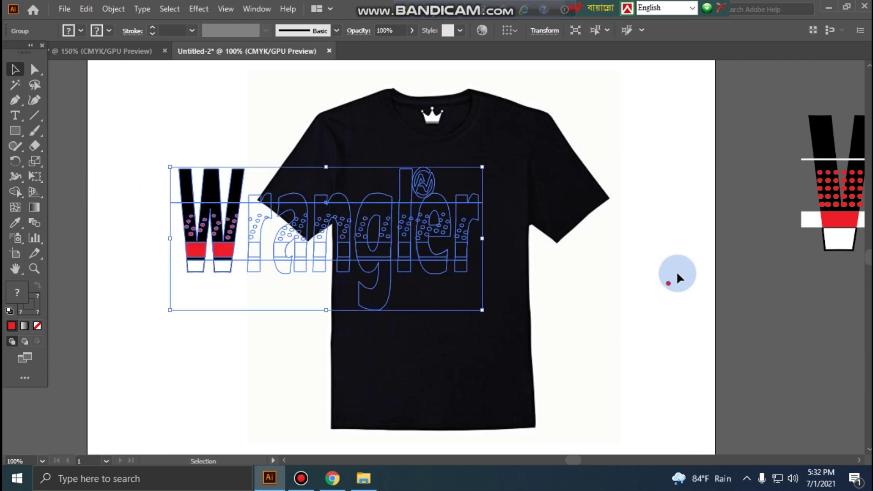
left_click(835, 298)
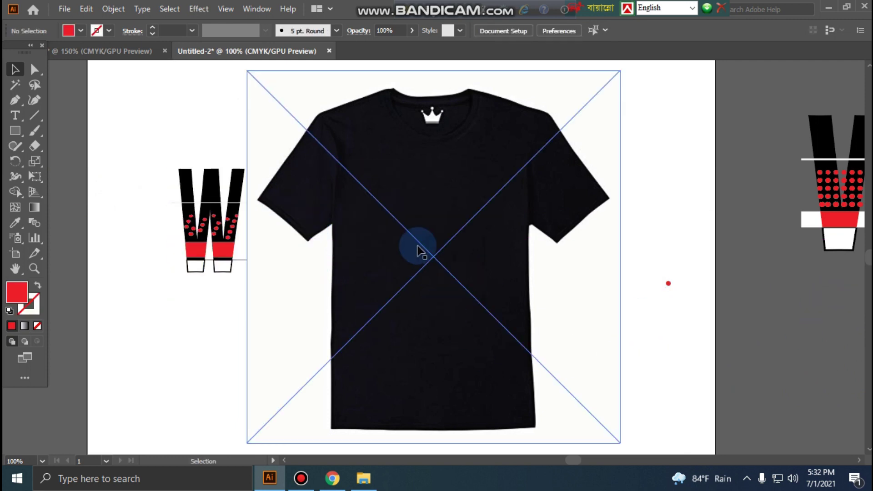
Step: Compare the layout with the reference document's T-shirts and reselect the Wrangler group
left_click(207, 192)
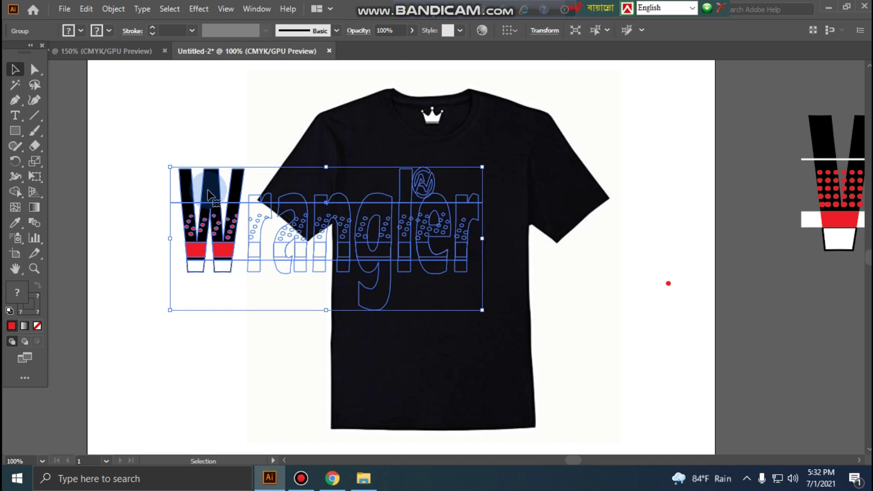
key("ctrl")
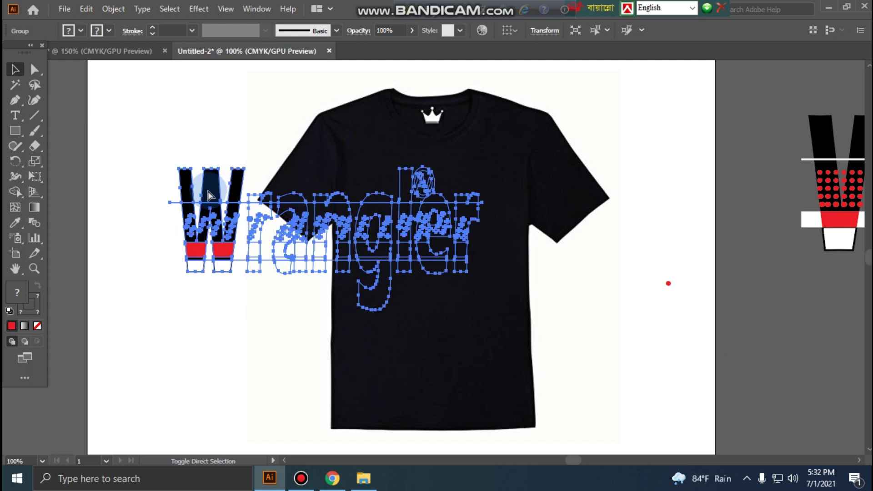
scroll(233, 155, "down", 1)
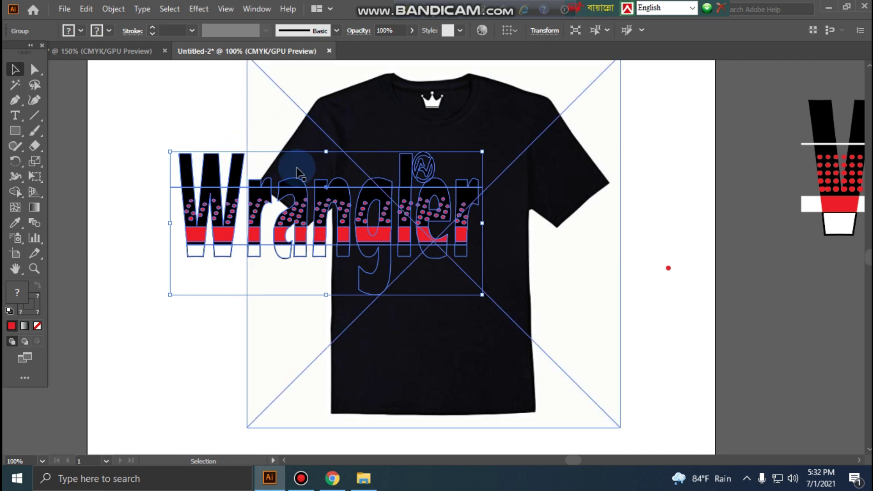
left_click(193, 92)
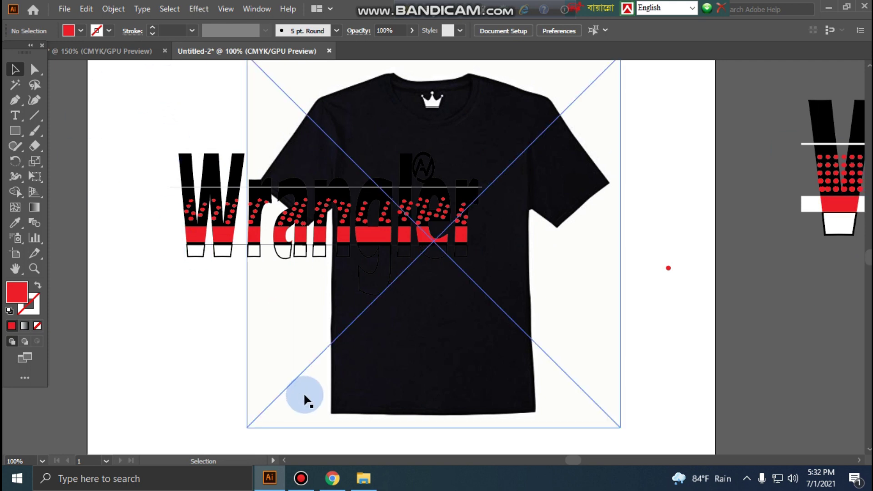
left_click(94, 49)
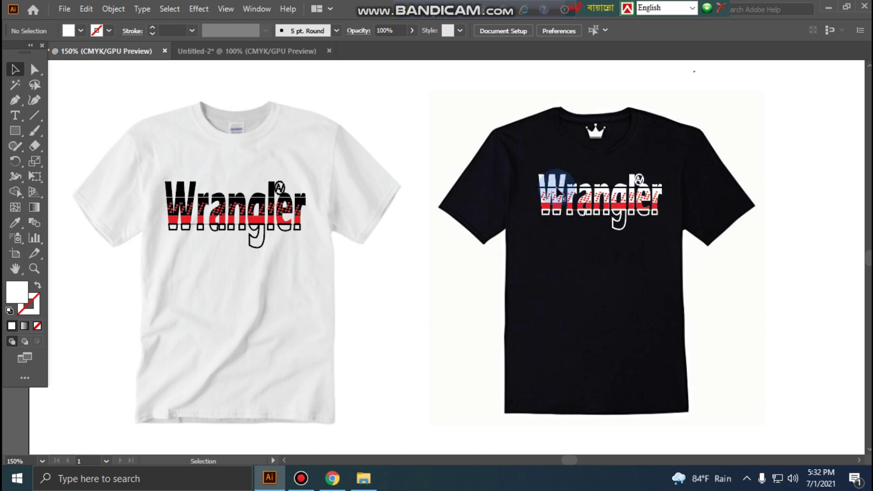
left_click(242, 50)
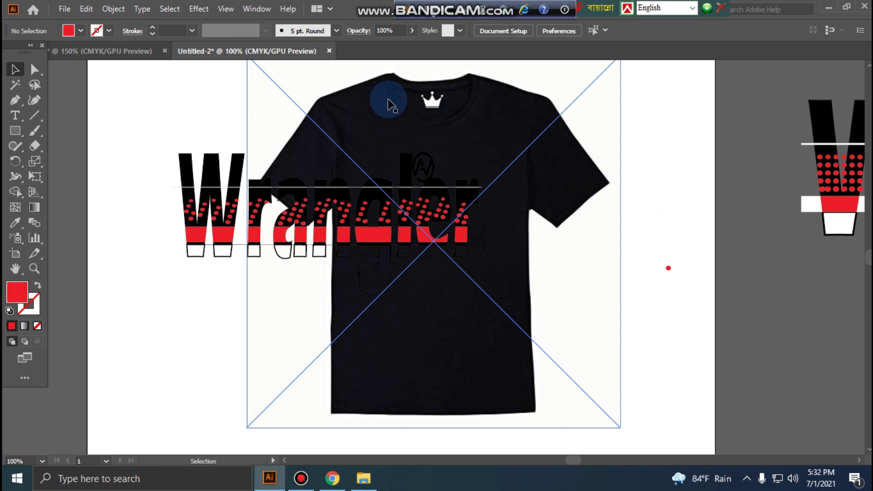
left_click(349, 106)
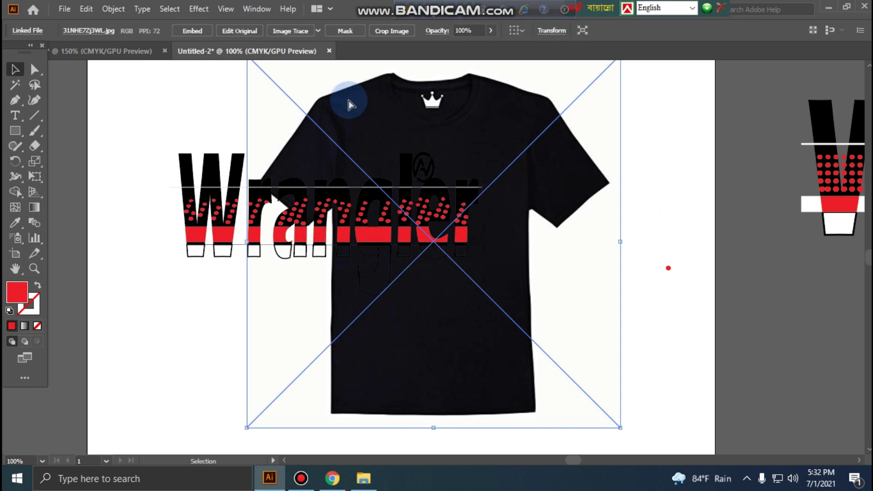
key("ctrl+2")
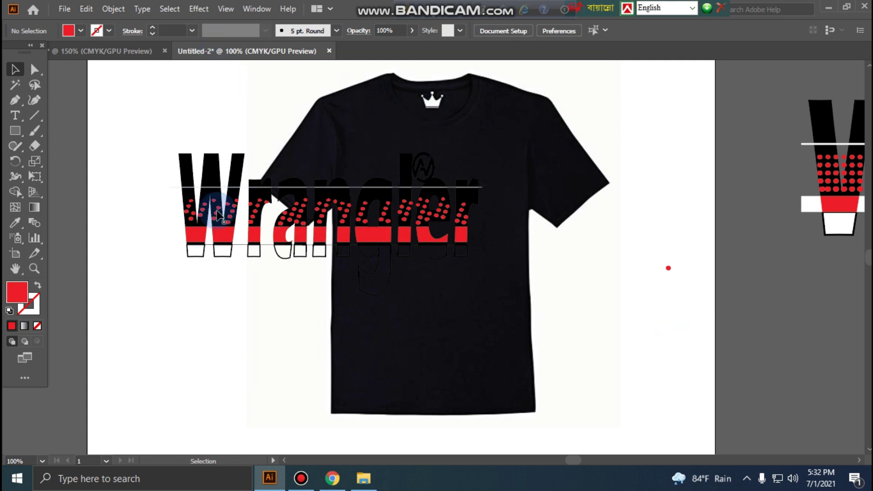
left_click(207, 169)
Step: Move the Wrangler artwork down-left over the shirt's left edge and ungroup it
mouse_move(191, 188)
left_mouse_down()
mouse_move(183, 243)
mouse_move(144, 260)
left_mouse_up()
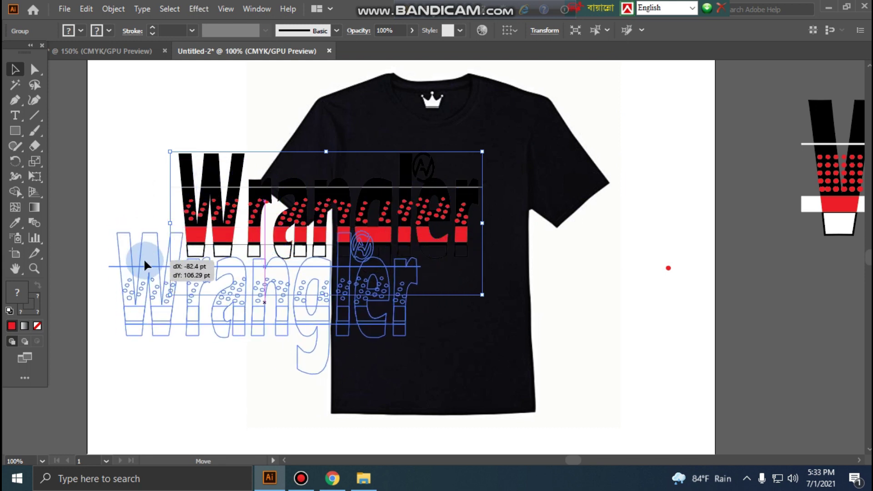
left_click_drag(138, 258, 144, 258)
right_click(173, 253)
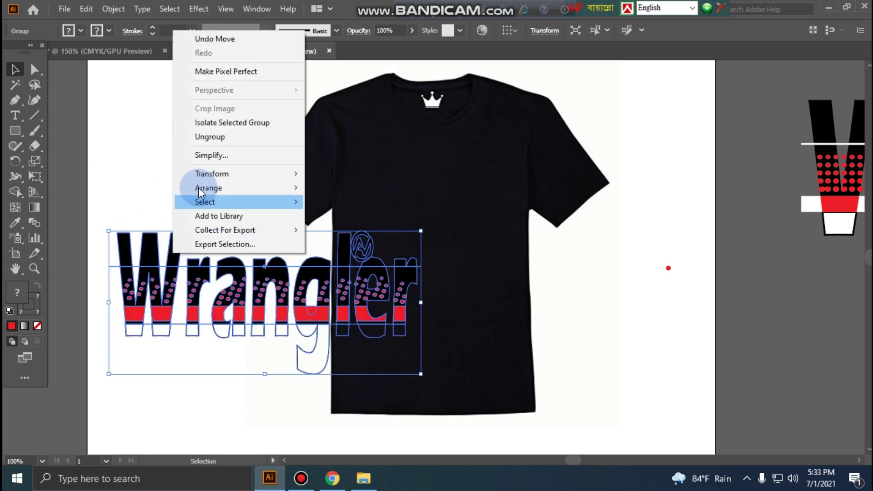
left_click(222, 135)
left_click(671, 108)
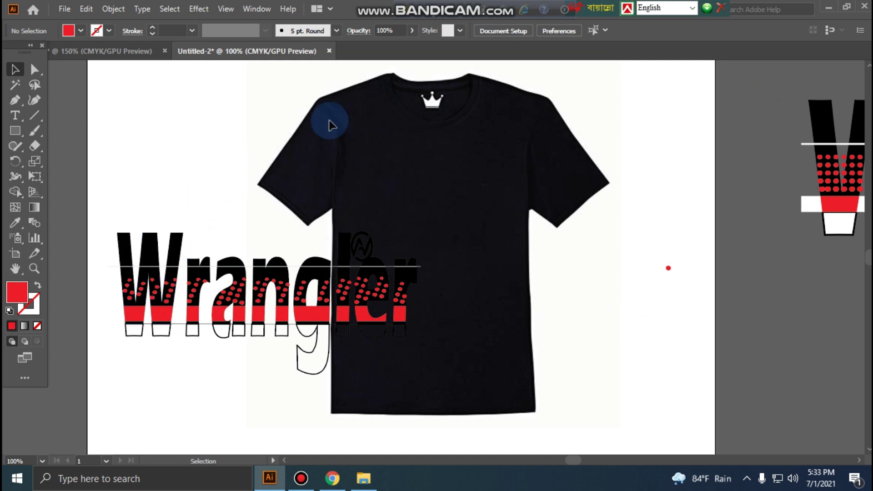
Step: Fill all the Wrangler letters and the ® symbol with White
left_click(154, 263)
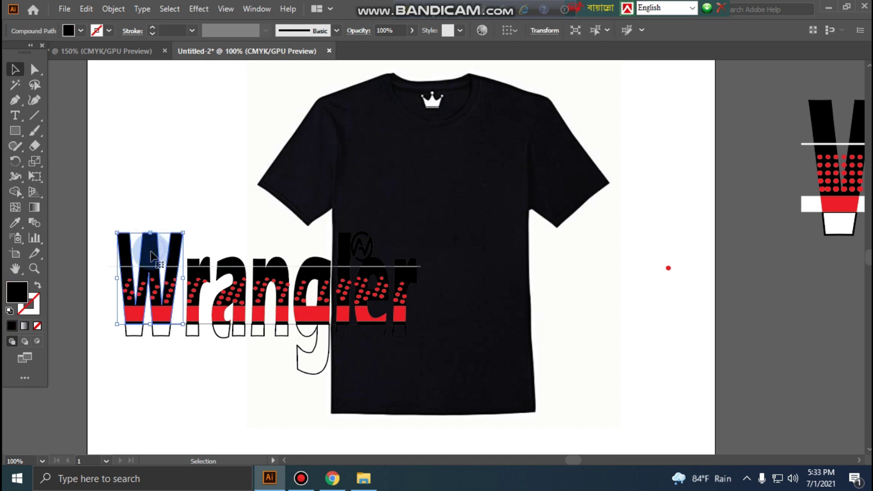
left_click(167, 156)
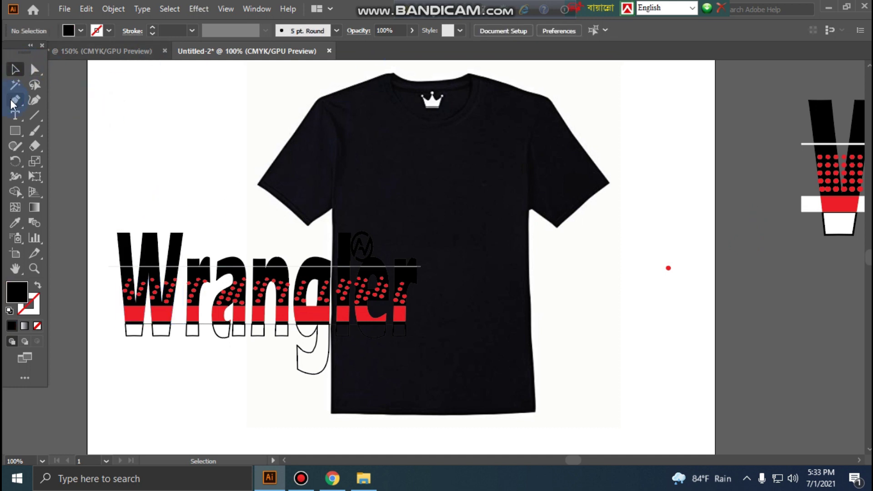
left_click(118, 248)
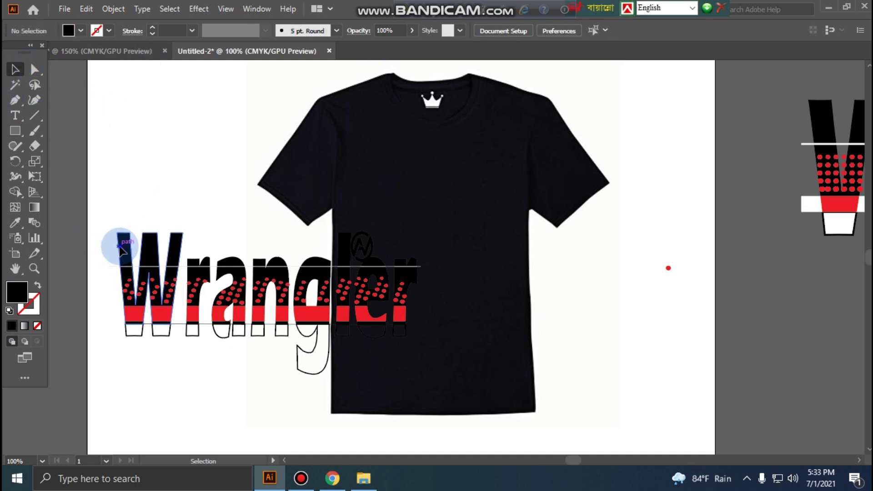
left_click(121, 250)
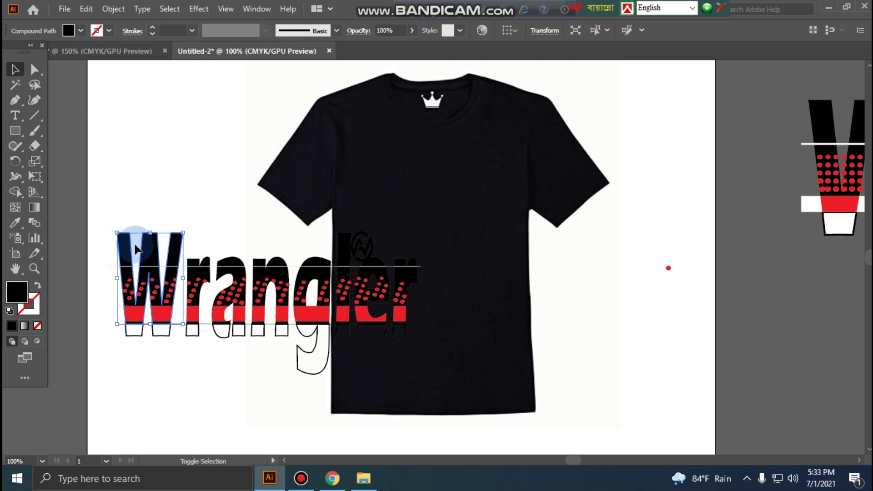
left_click(200, 266, "shift")
left_click(237, 265, "shift")
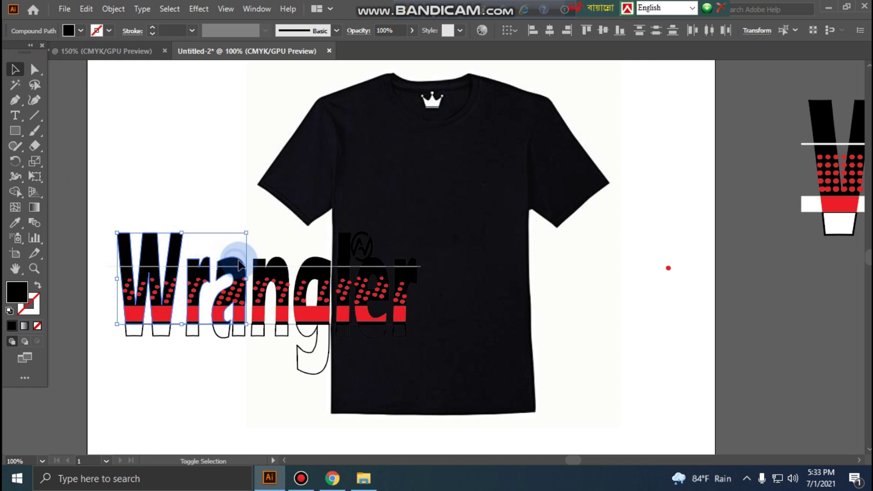
left_click(263, 266, "shift")
left_click(318, 265, "shift")
left_click(345, 252, "shift")
left_click(361, 243, "shift")
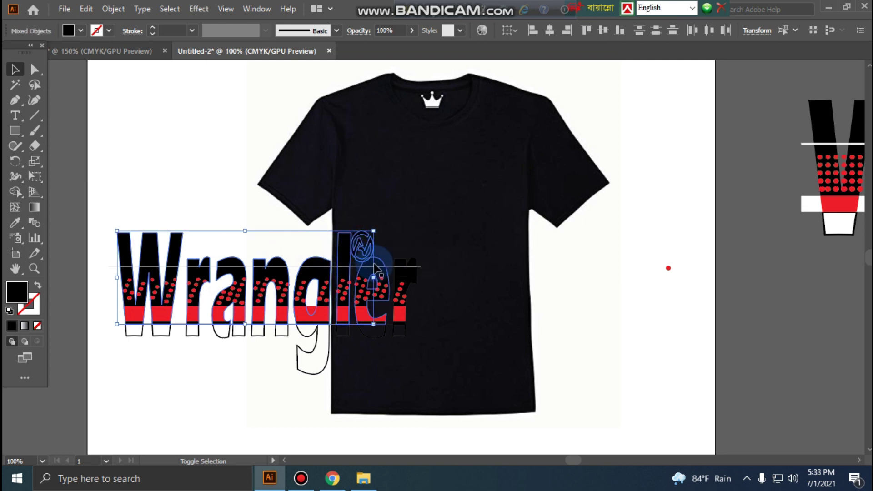
left_click(405, 267, "shift")
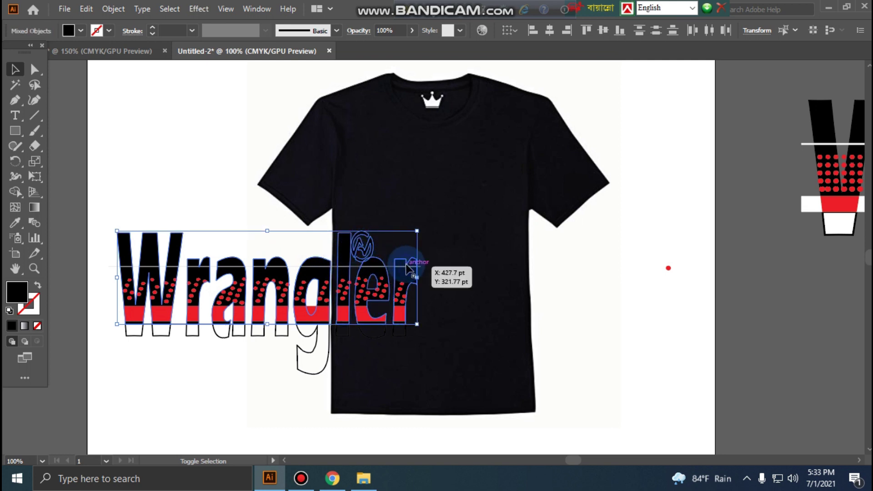
left_click(81, 30)
left_click(28, 53)
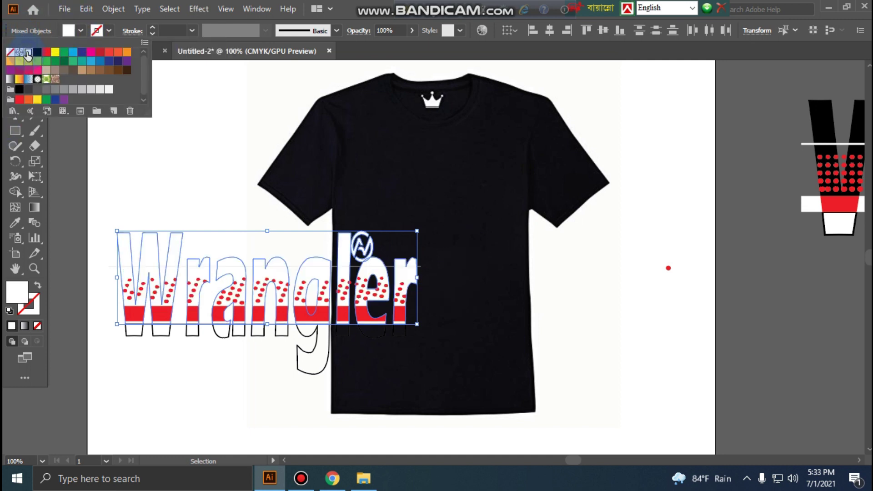
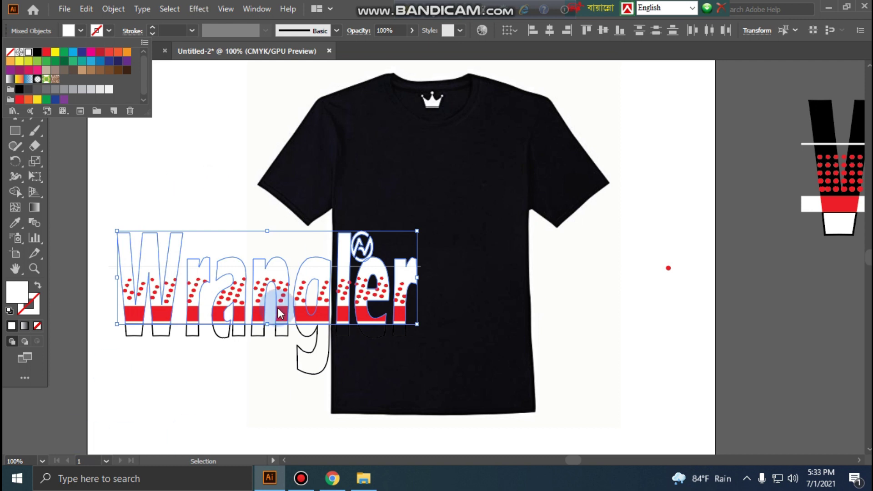
Step: Marquee-select all the Wrangler pieces and drag them onto the black T-shirt's chest
left_click(235, 273)
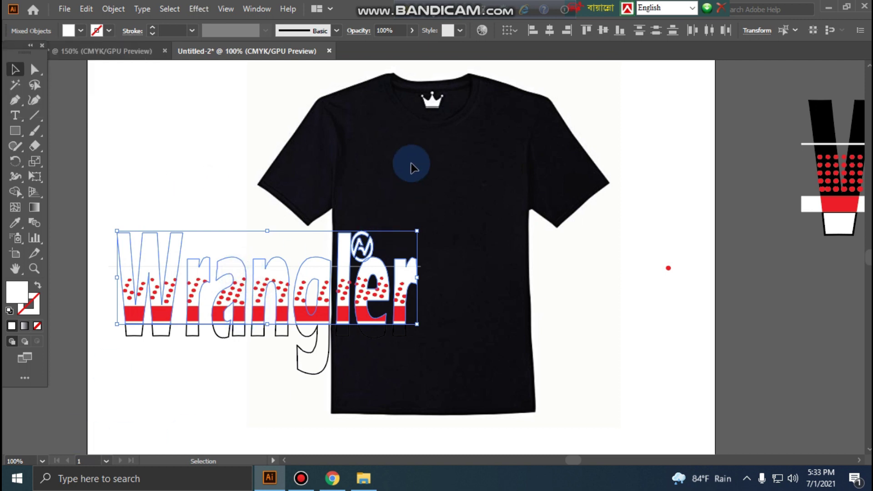
left_click(128, 147)
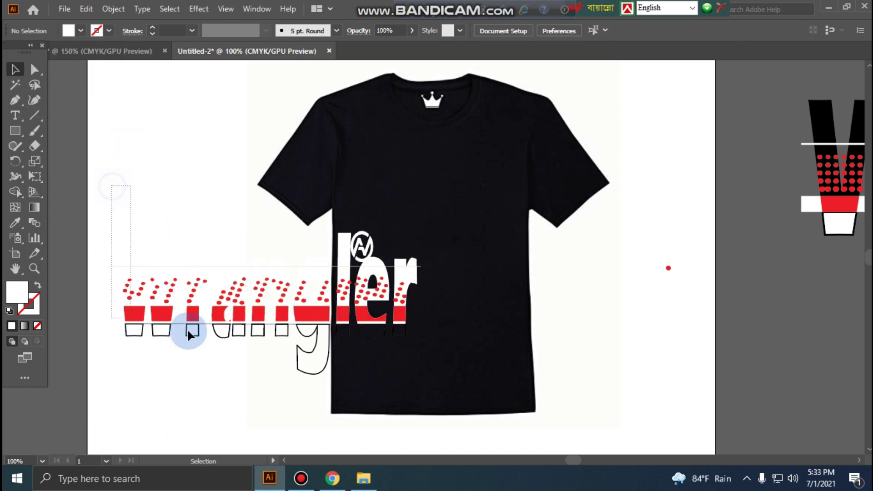
left_click_drag(188, 334, 403, 367)
mouse_move(365, 250)
left_mouse_down()
mouse_move(425, 231)
mouse_move(508, 150)
left_mouse_up()
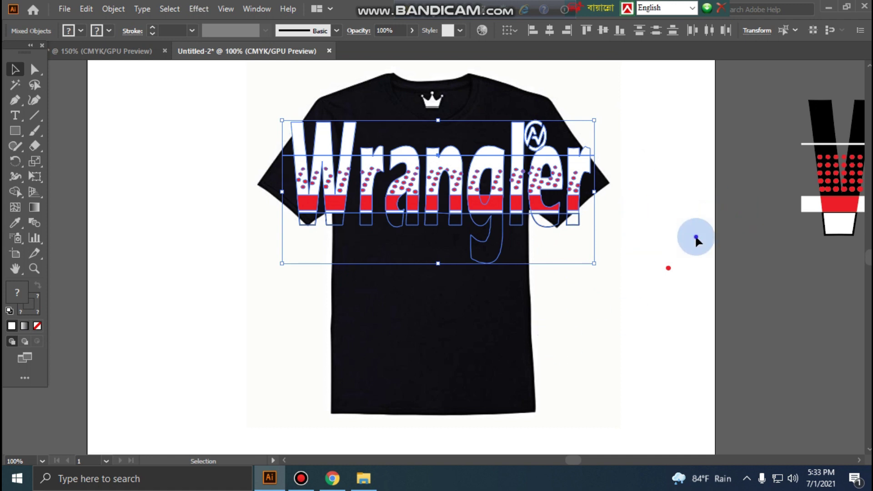
left_click(696, 251)
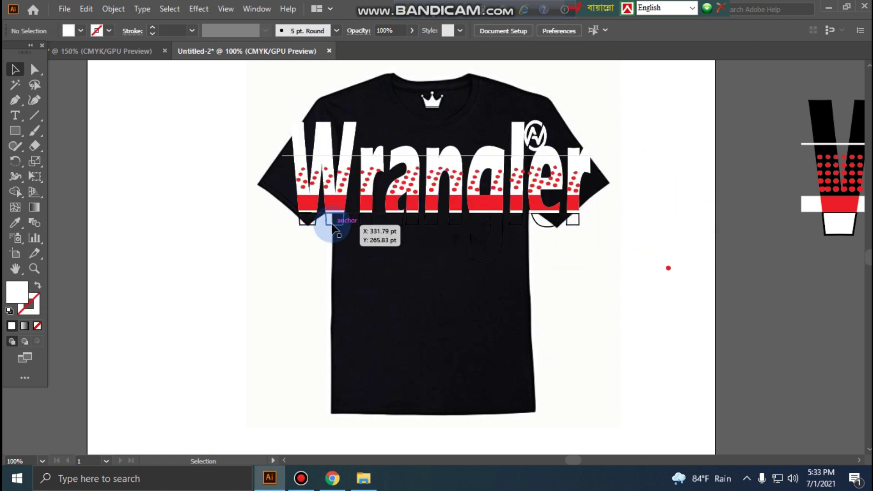
left_click_drag(294, 219, 535, 247)
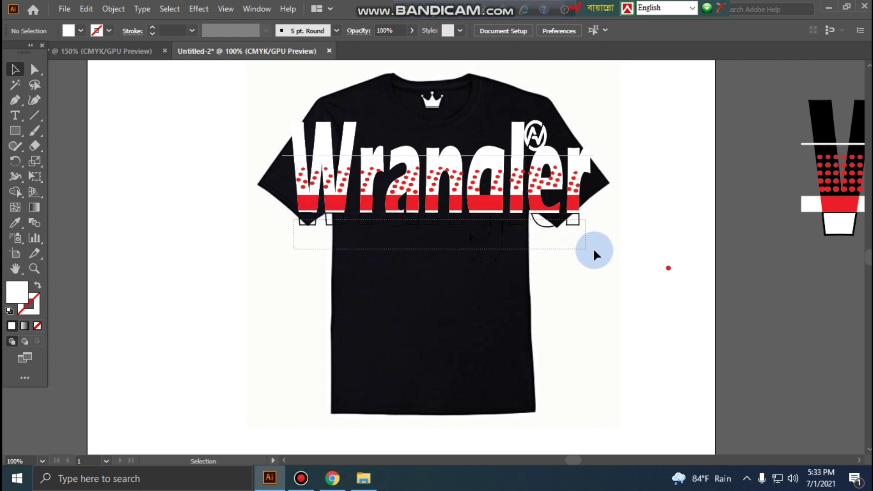
Step: Give the outlined Wrangler path beneath the letters a white stroke
left_click_drag(595, 250, 596, 274)
left_click(109, 30)
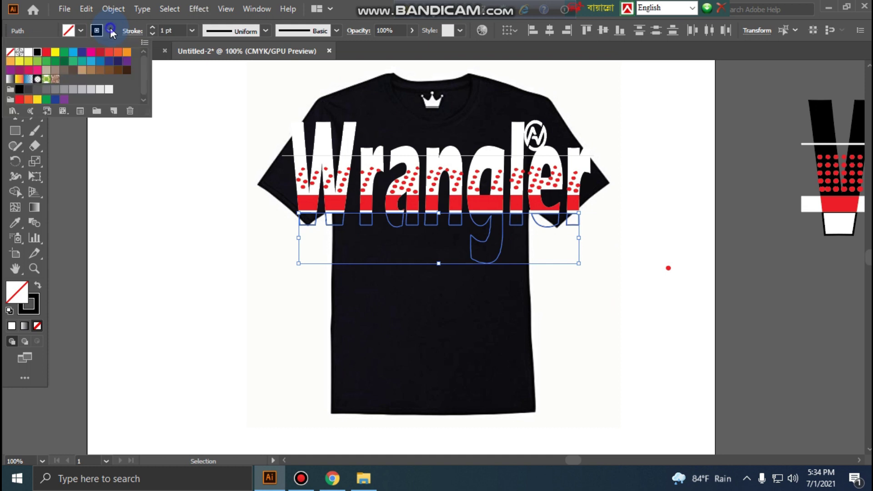
left_click(27, 53)
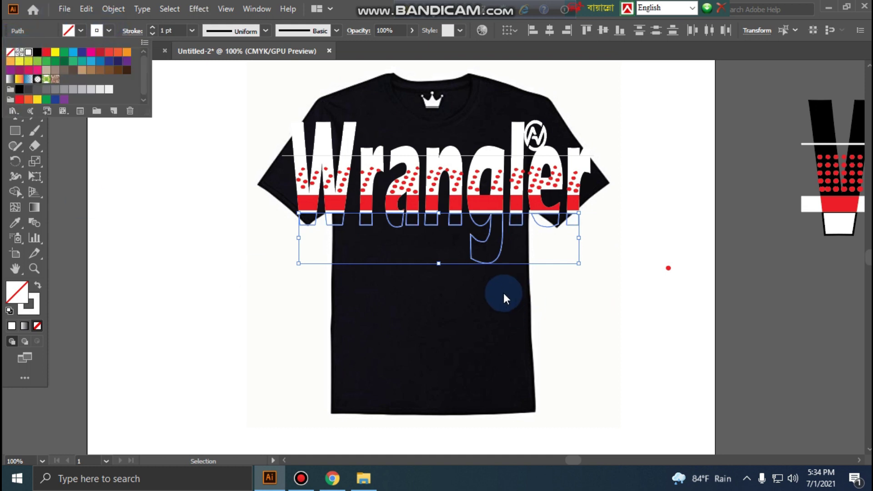
left_click(436, 321)
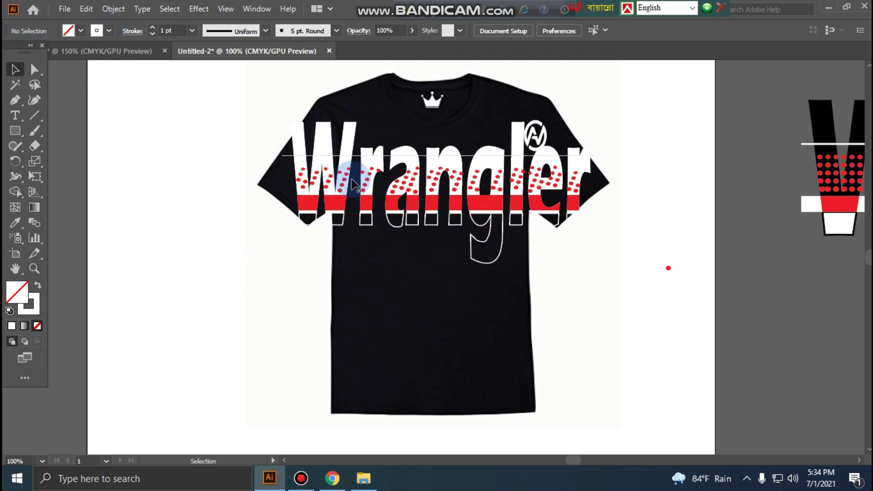
Step: Fill the thin horizontal line across the letters with black
left_click(288, 155)
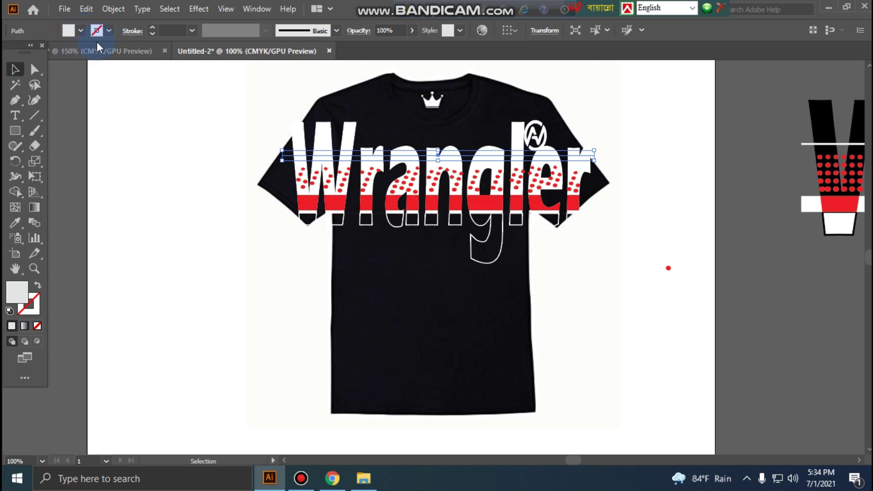
left_click(80, 30)
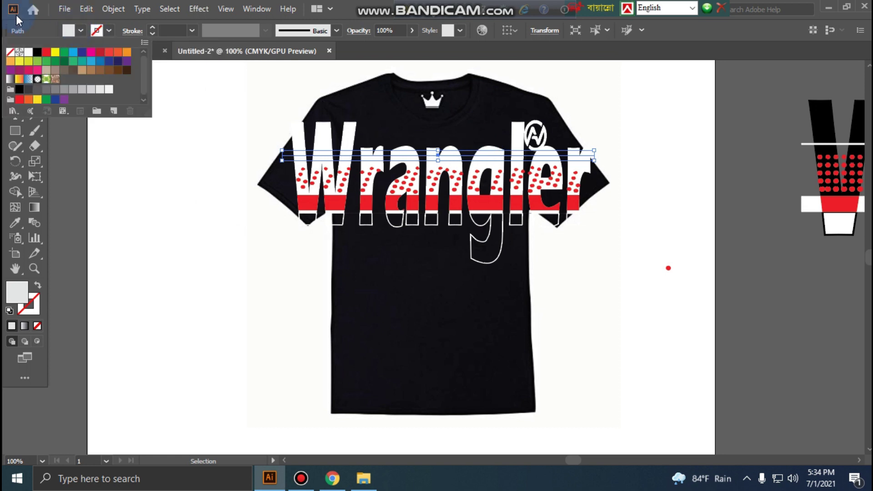
left_click(36, 55)
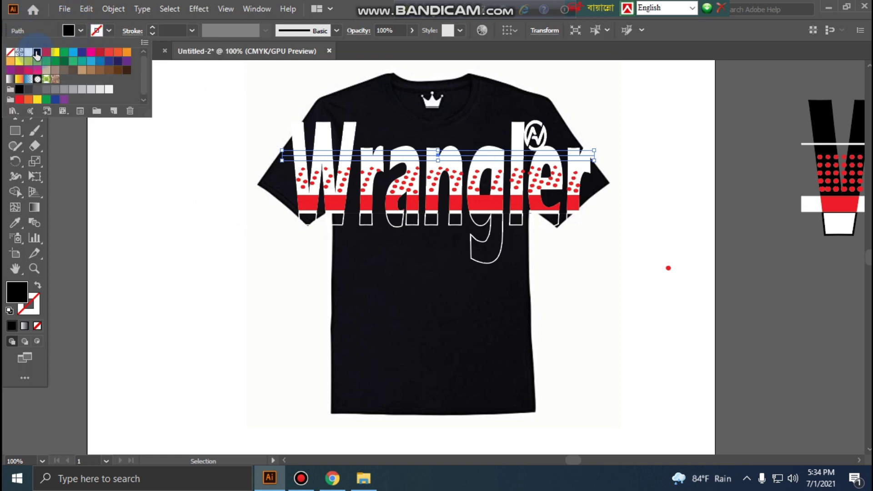
left_click(466, 360)
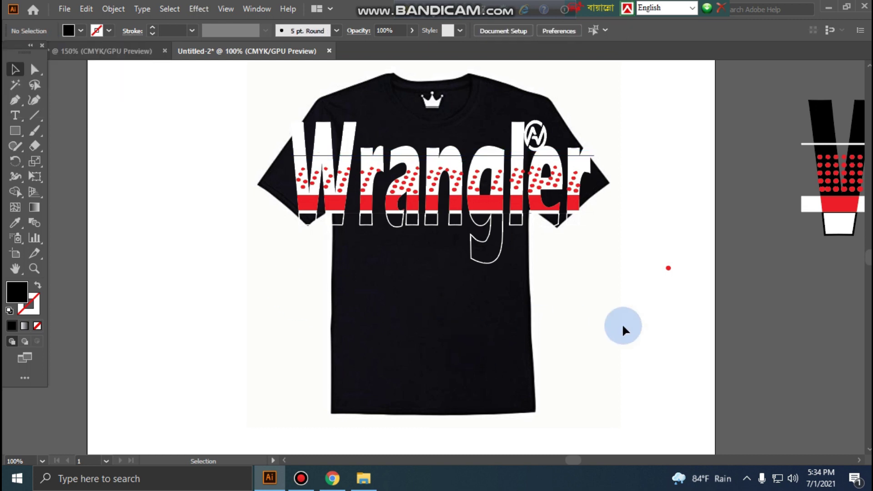
Step: Group the Wrangler pieces with Ctrl+G, scale the design down and centre it on the chest
left_click_drag(239, 99, 622, 270)
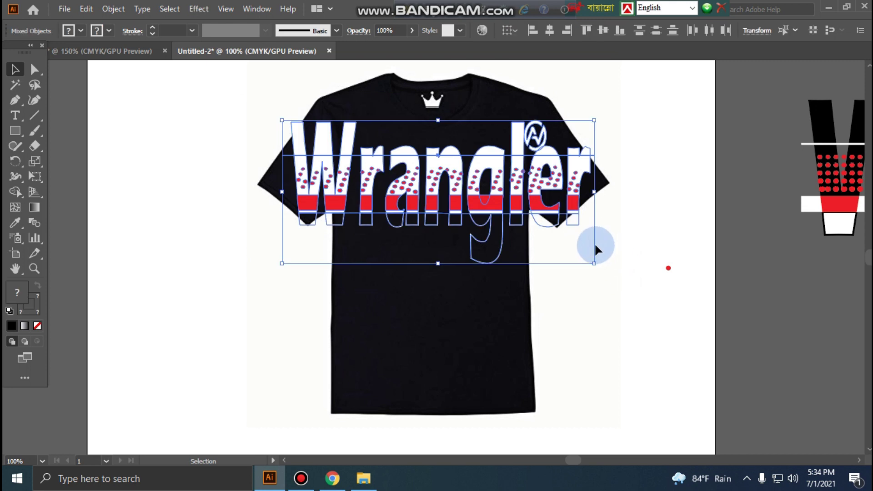
key("a")
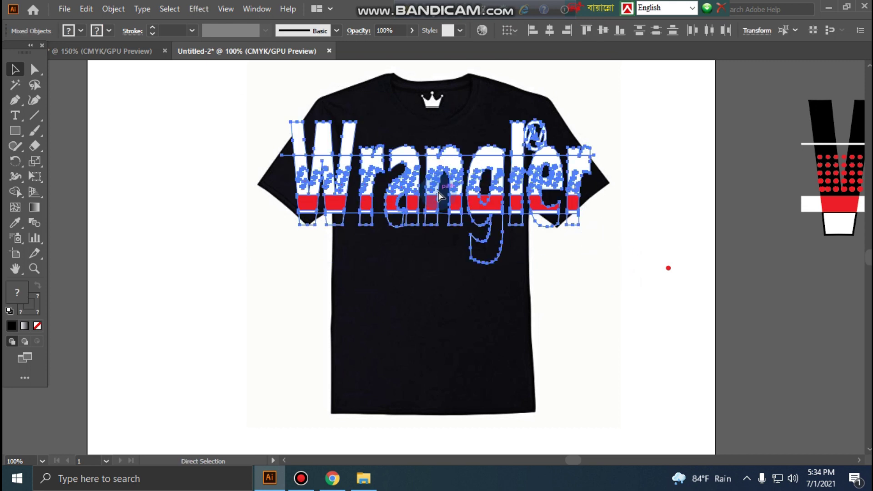
key("ctrl+g")
key("v")
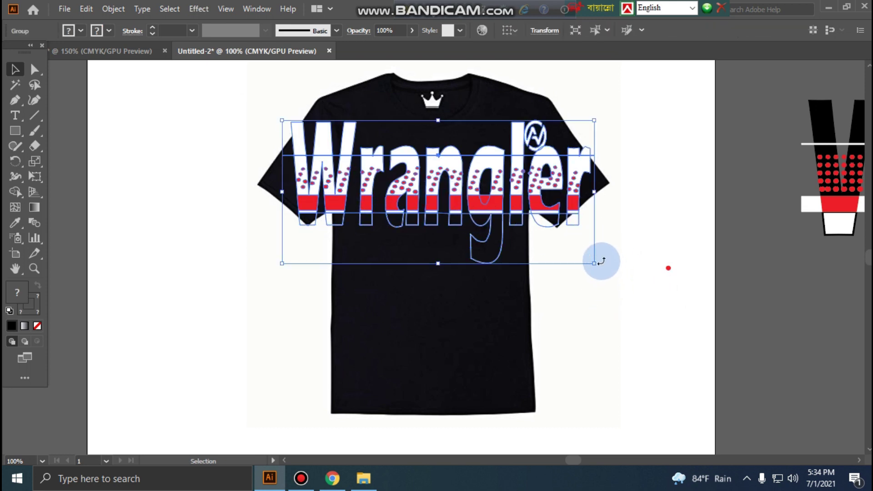
left_click_drag(594, 263, 526, 229)
left_click_drag(468, 187, 433, 181)
Step: Group the black T-shirt image together with the Wrangler design
left_click(655, 251)
left_click(668, 267)
left_click(728, 294)
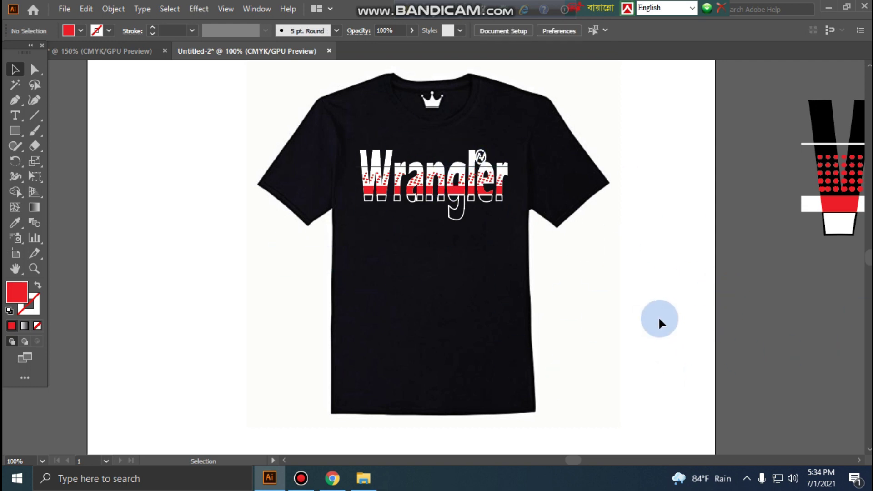
key("ctrl+a")
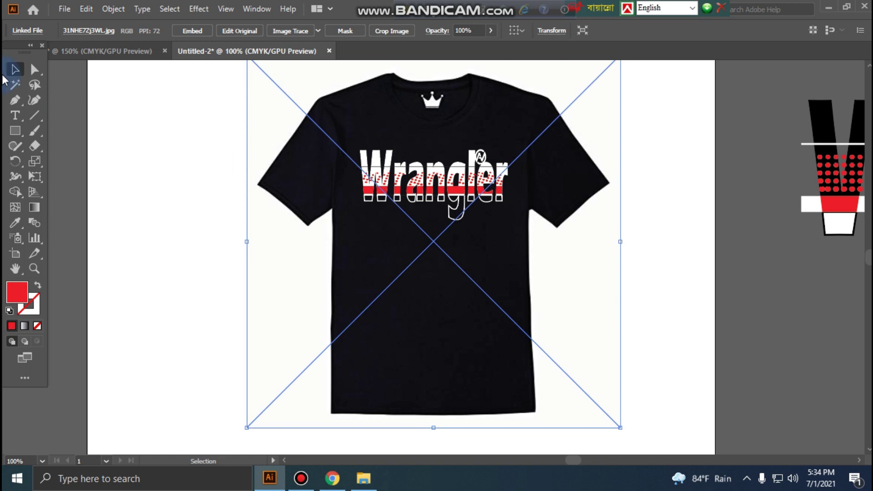
left_click(180, 132)
mouse_move(231, 96)
left_mouse_down()
mouse_move(510, 304)
mouse_move(635, 384)
left_mouse_up()
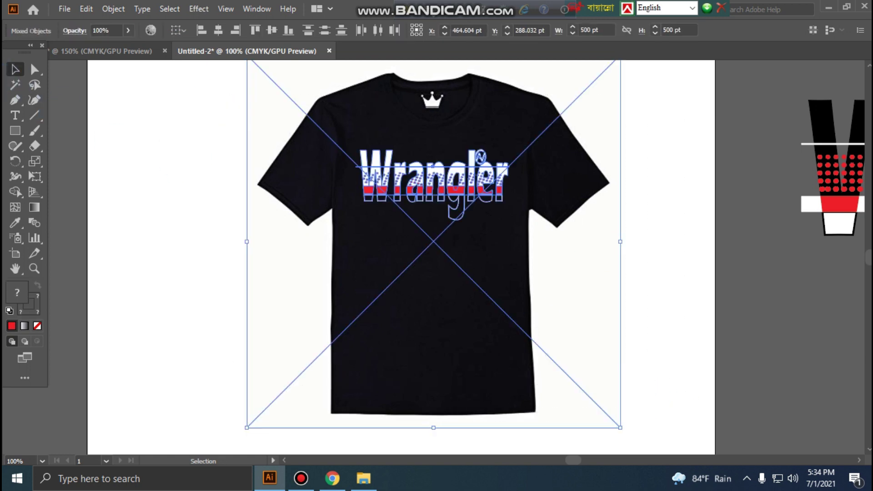
key("ctrl+g")
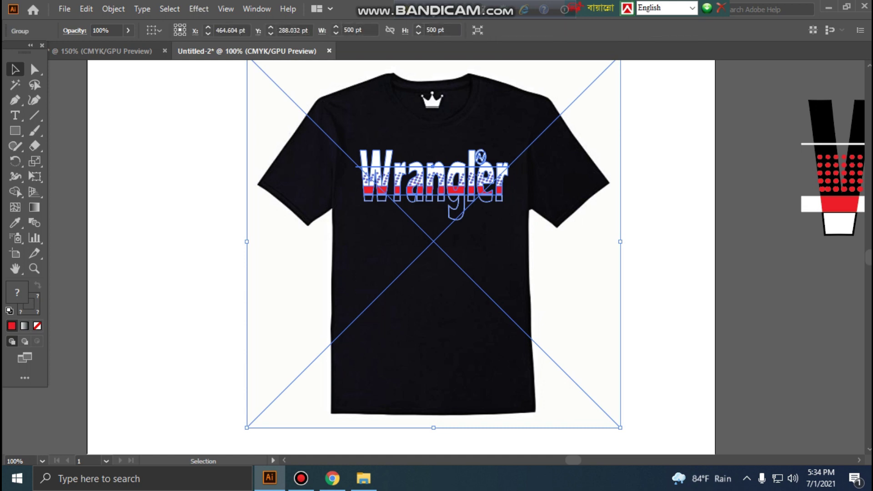
Step: Shrink the black shirt mockup group and move it to the artboard's right edge
left_click(634, 330)
left_click(443, 182)
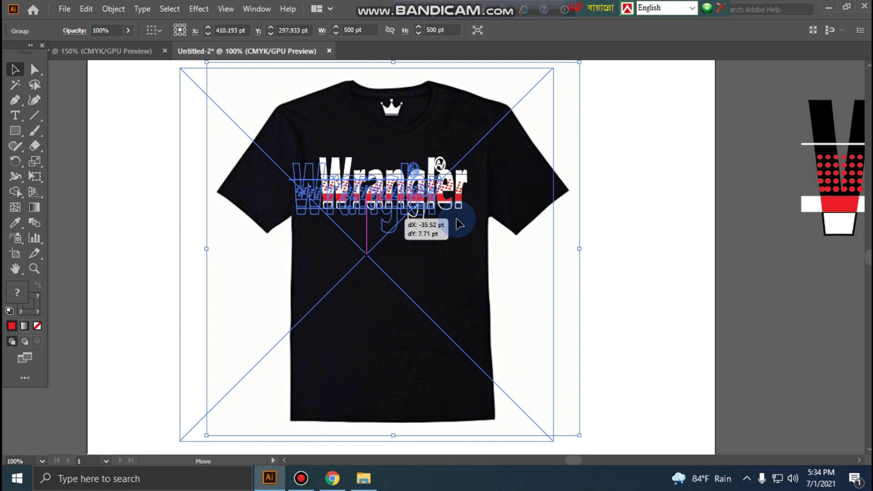
left_click_drag(417, 179, 405, 191)
left_click(634, 219)
left_click(566, 263)
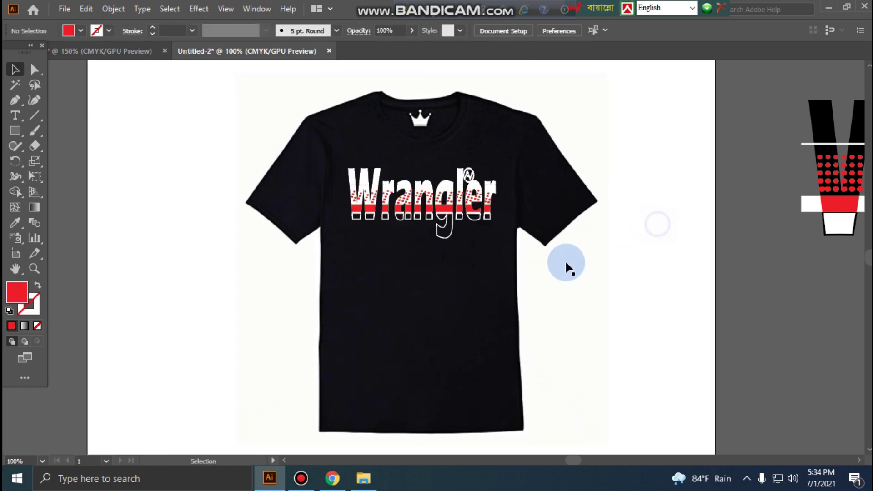
left_click(448, 267)
left_click_drag(612, 72, 503, 177)
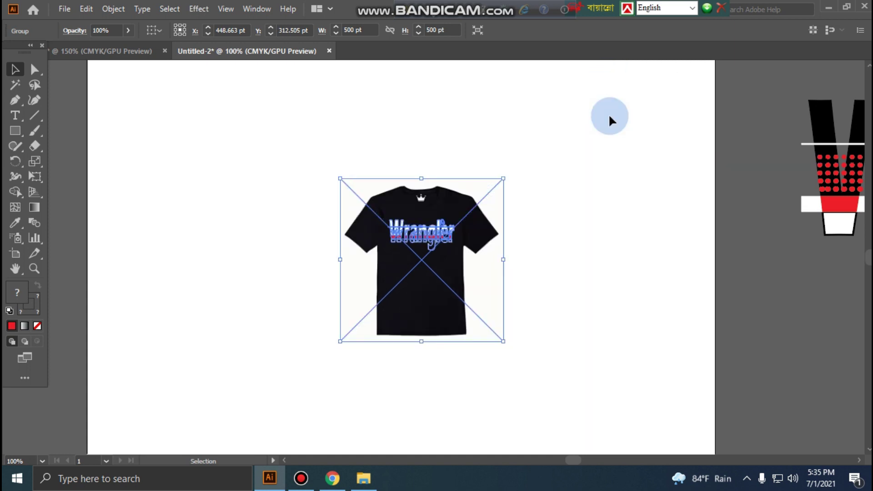
left_click_drag(438, 263, 670, 279)
left_click(511, 149)
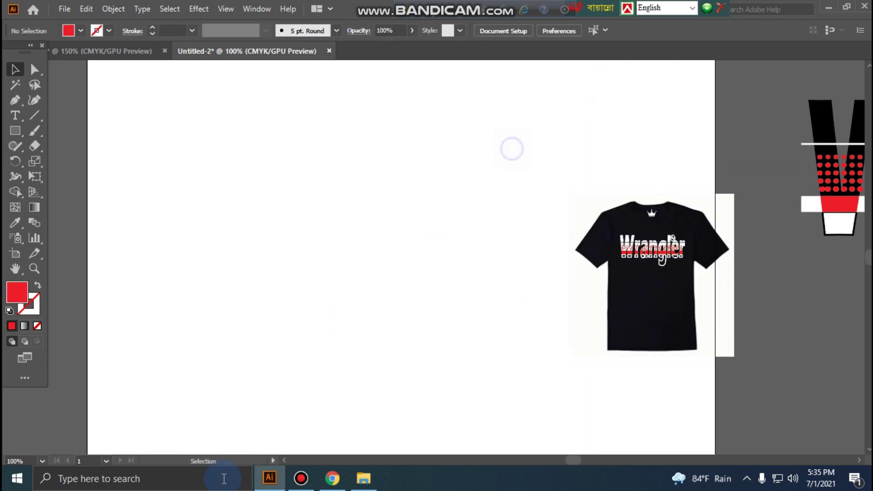
Step: Drag the white T-shirt image gig200_1_whtasdfasdf.jpg from Explorer onto the canvas
left_click(363, 479)
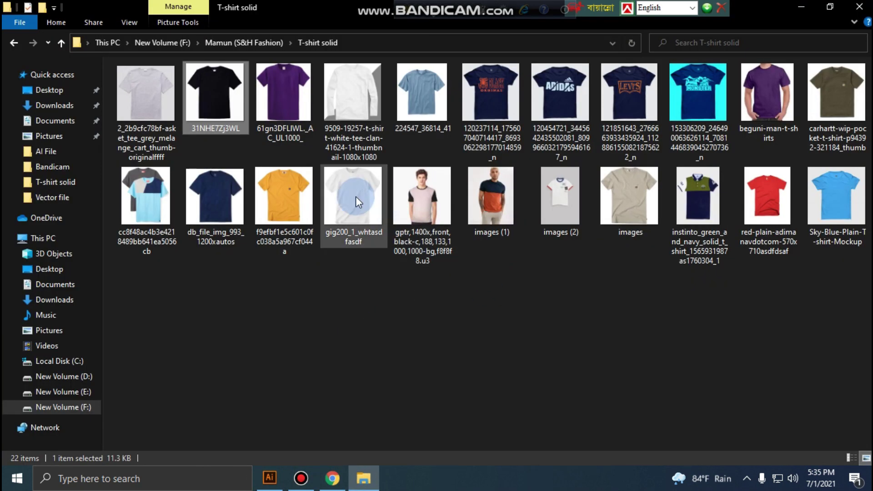
left_click_drag(354, 199, 259, 483)
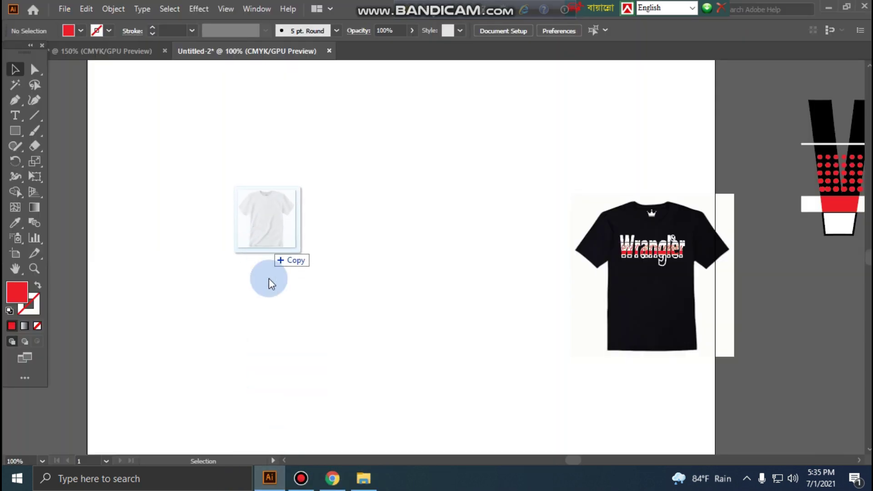
left_click_drag(259, 483, 269, 283)
left_click_drag(412, 276, 415, 284)
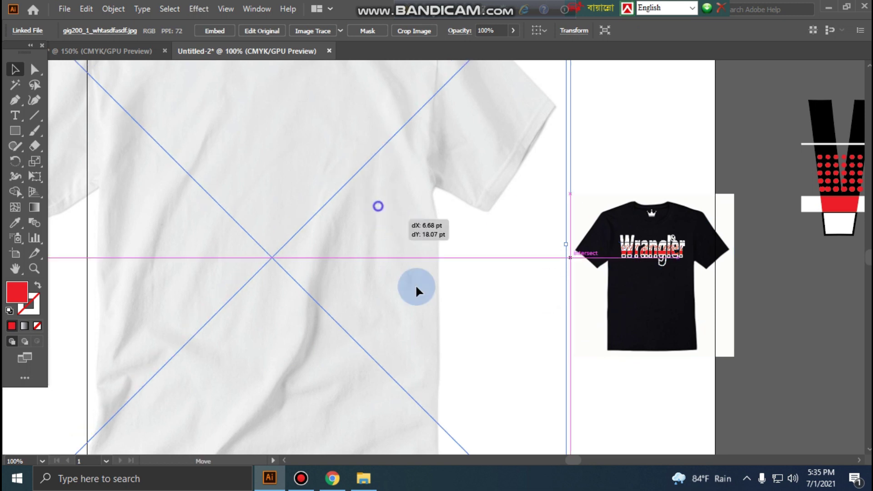
Step: Resize and reposition the white T-shirt image from its corner handles
left_click_drag(546, 127, 491, 228)
left_click_drag(611, 142, 430, 324)
mouse_move(353, 327)
left_mouse_down()
mouse_move(387, 186)
mouse_move(335, 140)
left_mouse_up()
left_click_drag(414, 323, 426, 342)
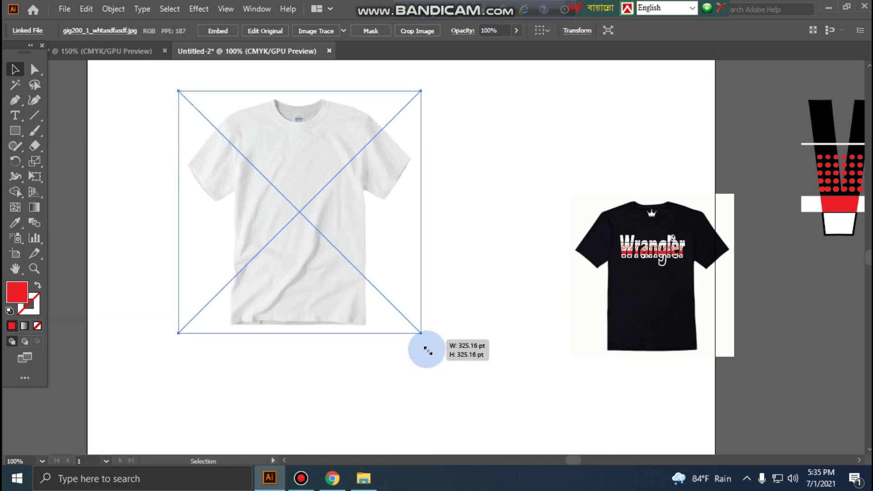
left_click(523, 138)
Step: Ungroup the black T-shirt mockup and select the Wrangler design on its own
left_click(662, 265)
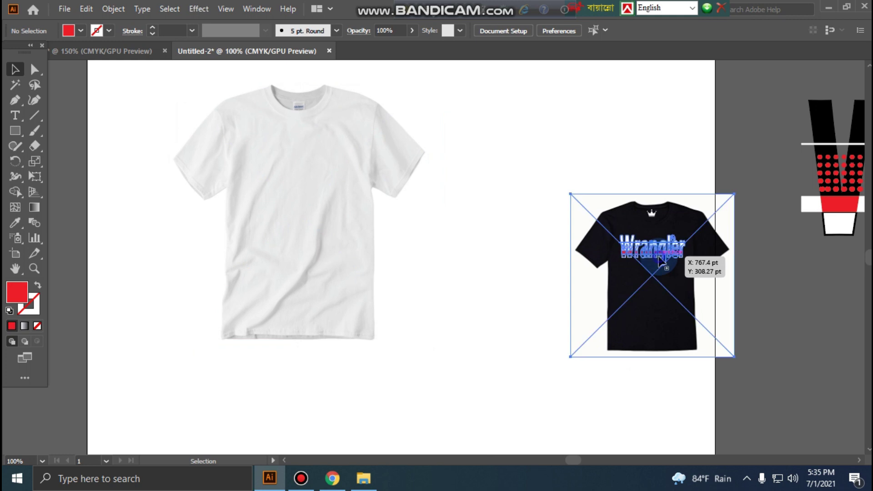
right_click(631, 265)
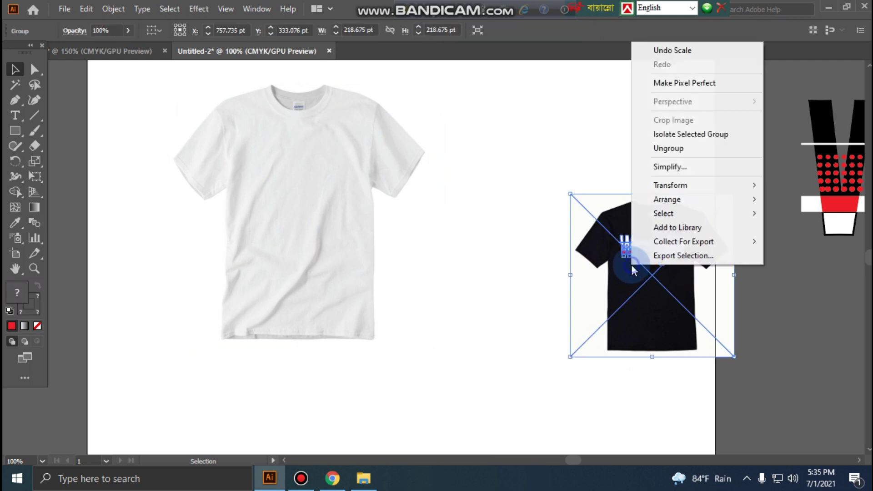
left_click(678, 148)
left_click(613, 111)
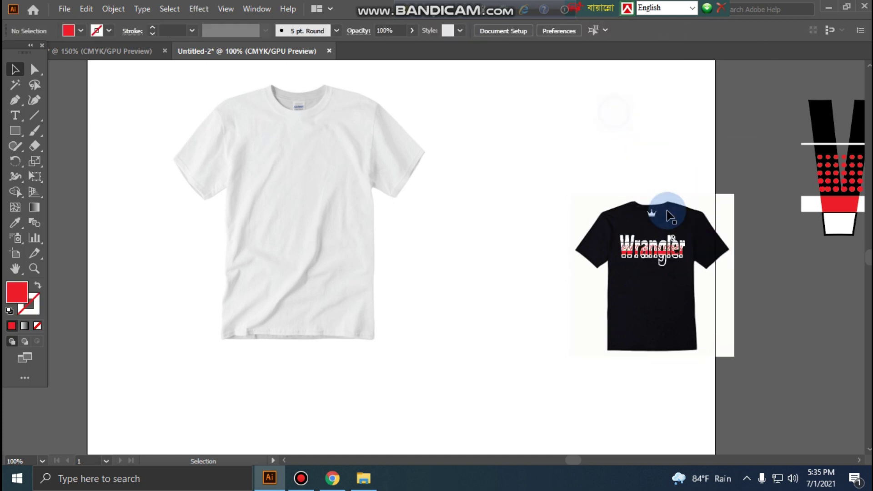
left_click(639, 212)
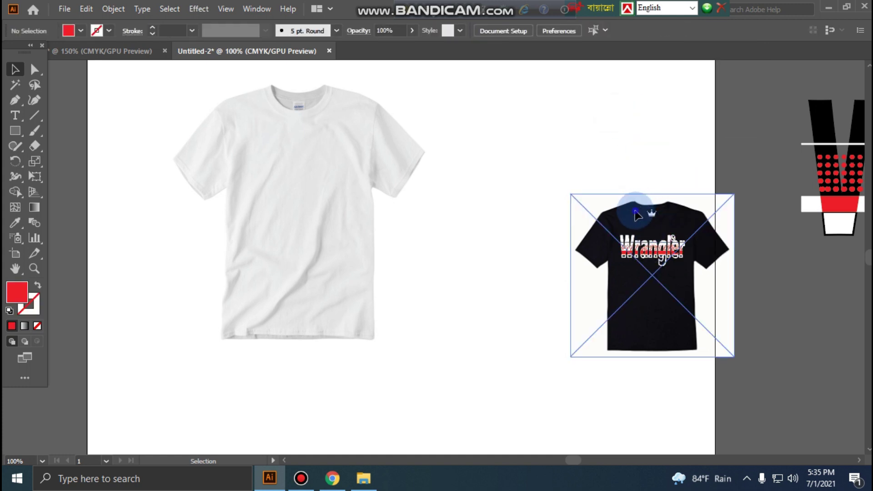
left_click(638, 214)
key("ctrl+2")
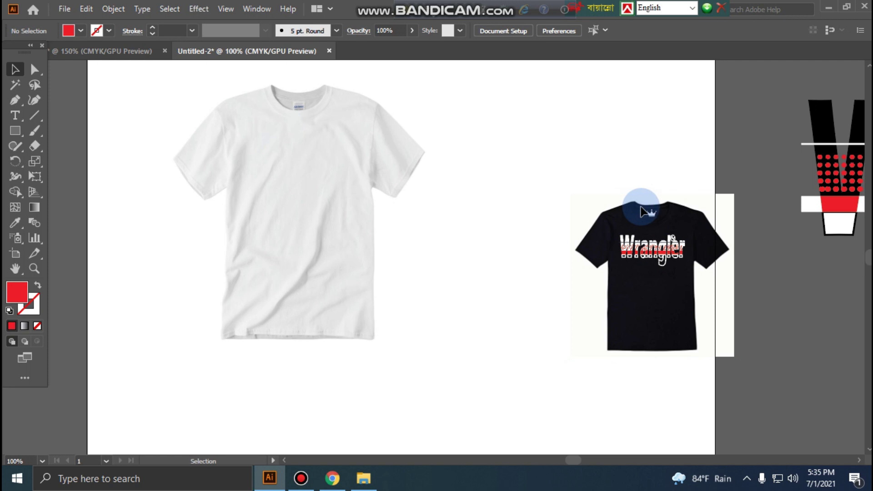
left_click(641, 253)
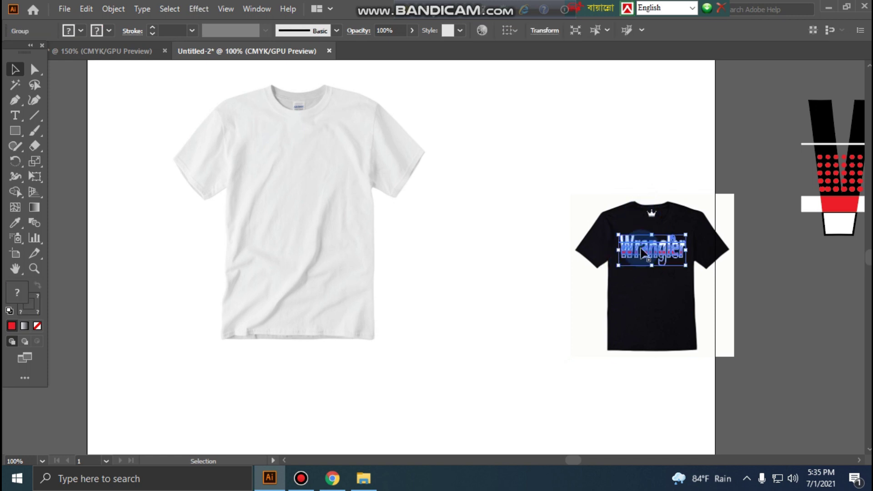
Step: Alt-drag a copy of the Wrangler design onto the white T-shirt's chest
key("alt")
mouse_move(639, 251)
left_mouse_down()
mouse_move(293, 178)
mouse_move(303, 204)
mouse_move(293, 189)
mouse_move(488, 135)
mouse_move(433, 231)
mouse_move(518, 289)
left_mouse_up()
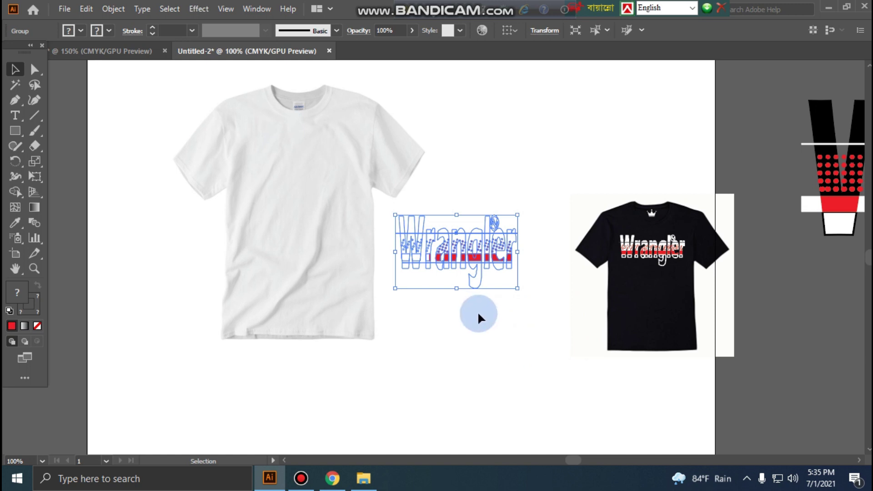
left_click(478, 324)
mouse_move(477, 287)
left_mouse_down()
mouse_move(463, 260)
mouse_move(327, 195)
left_mouse_up()
left_click(584, 356)
key("ctrl")
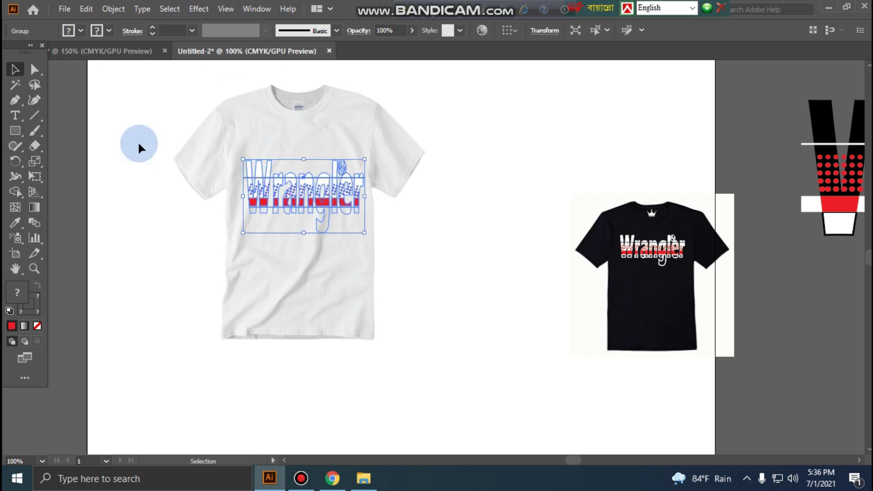
Step: Enlarge the Wrangler copy across the white shirt and ungroup it into separate pieces
left_click(119, 74)
left_click(257, 96)
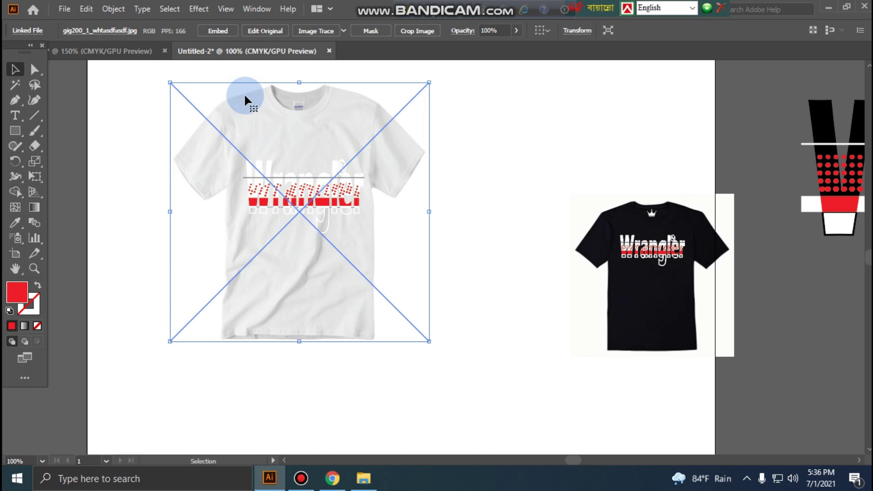
key("a")
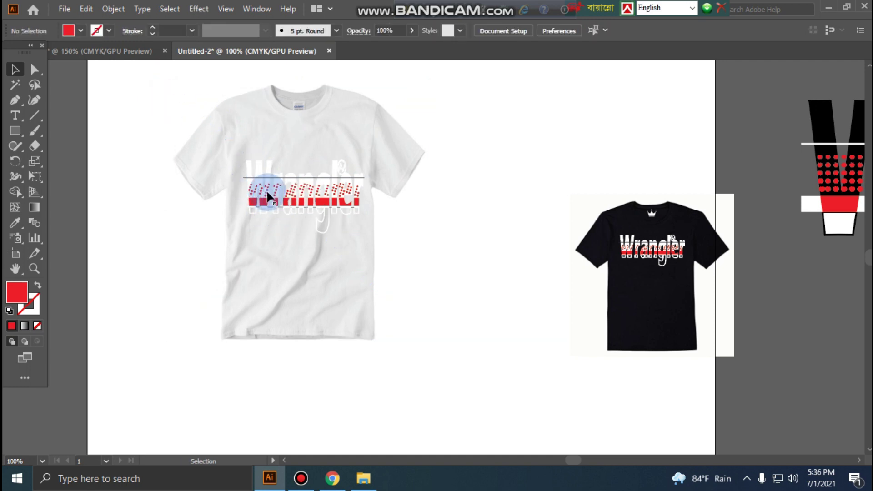
mouse_move(362, 212)
left_mouse_down()
mouse_move(387, 245)
mouse_move(433, 274)
left_mouse_up()
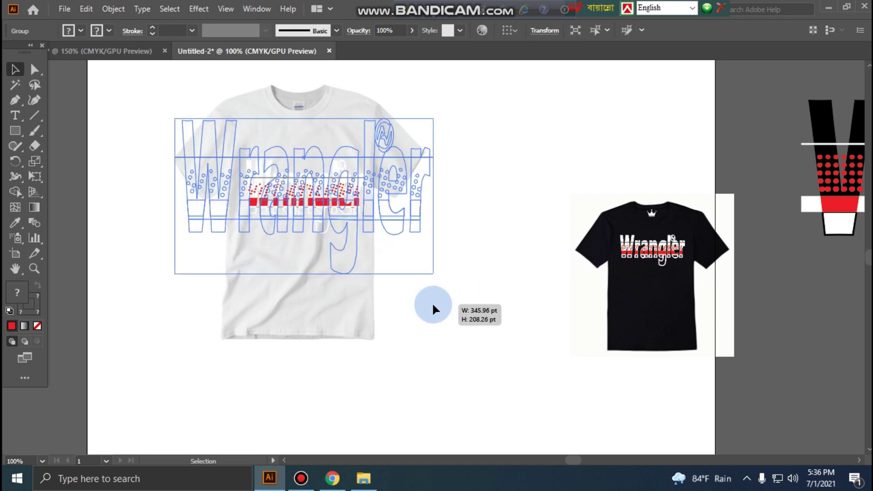
left_click(485, 101)
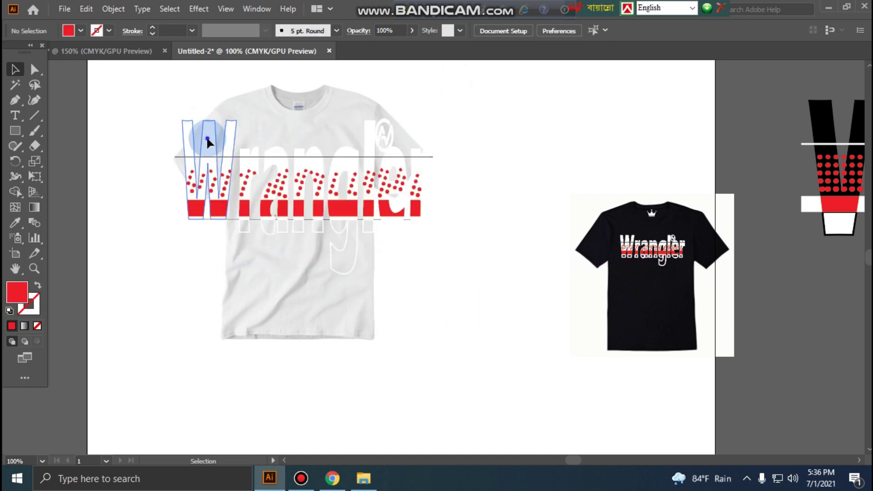
left_click(207, 139)
right_click(208, 143)
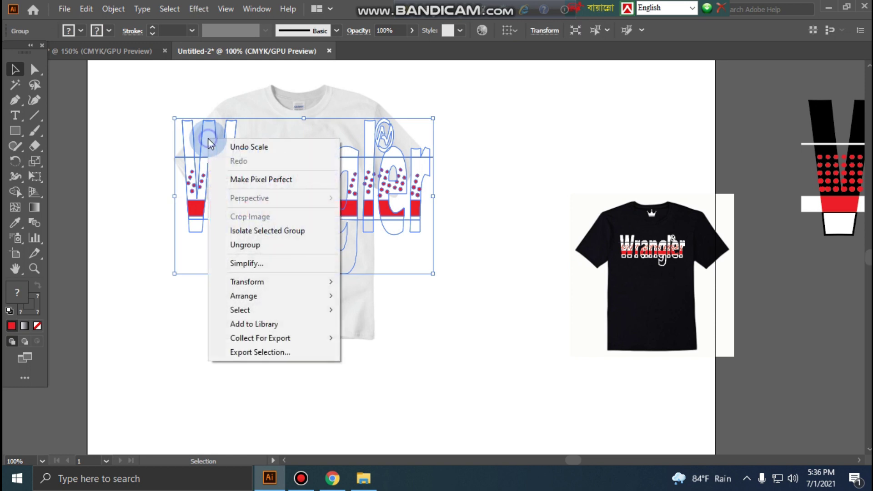
left_click(255, 241)
Step: Shift-select the W, r, a, n, g, l letters and the long horizontal line
left_click(131, 105)
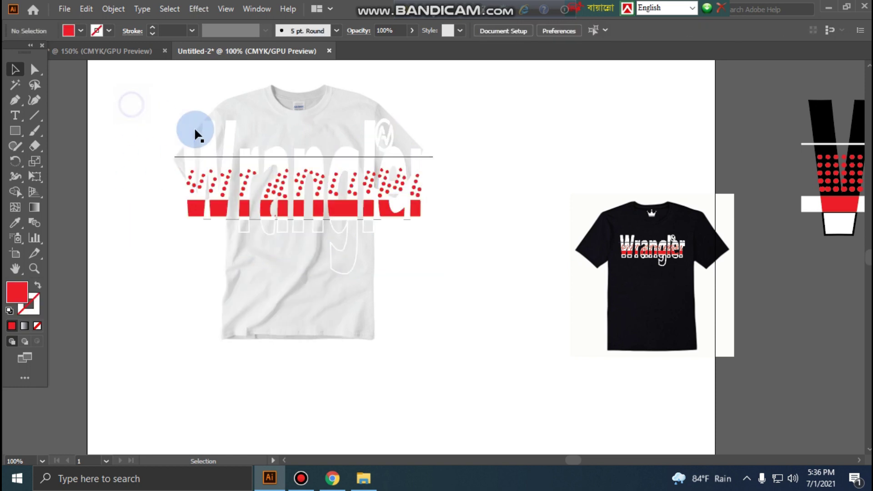
left_click(208, 144)
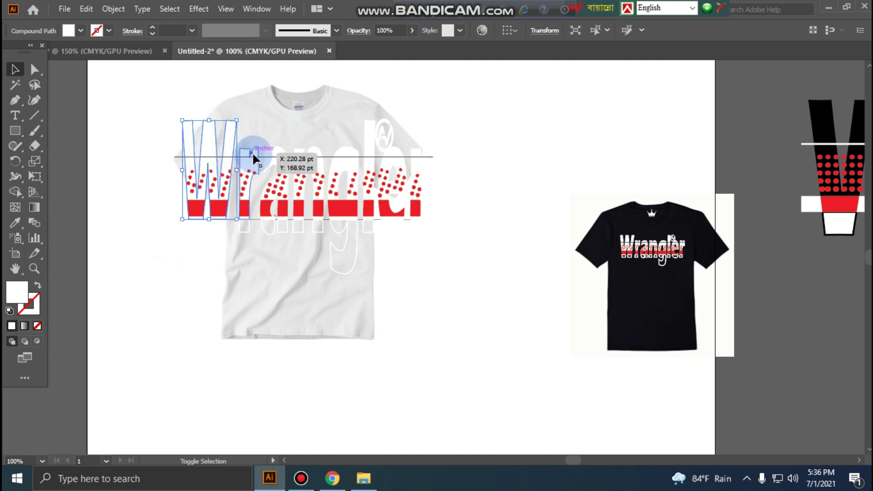
left_click(253, 152, "shift")
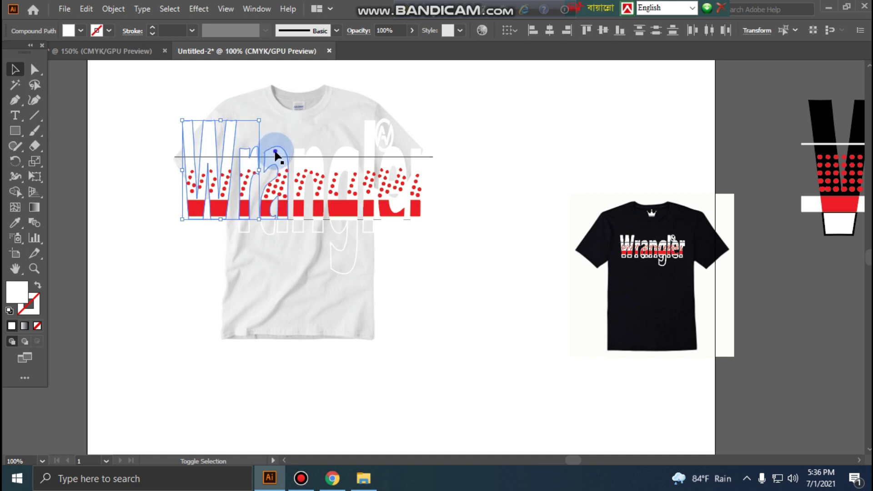
left_click(275, 154, "shift")
left_click(318, 152, "shift")
left_click(345, 151, "shift")
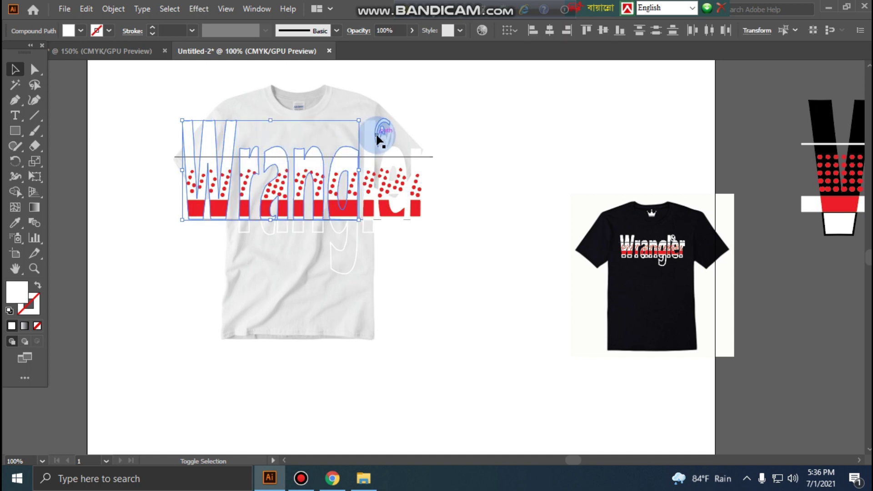
left_click(391, 141, "shift")
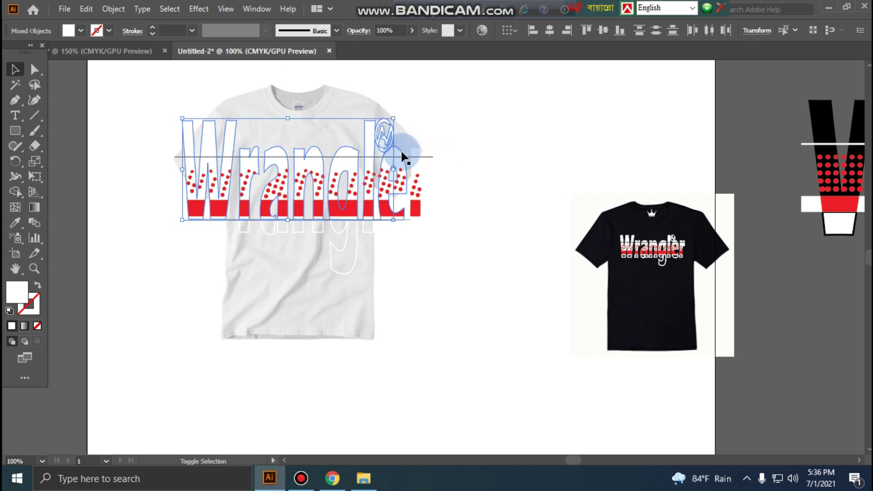
left_click(397, 156, "shift")
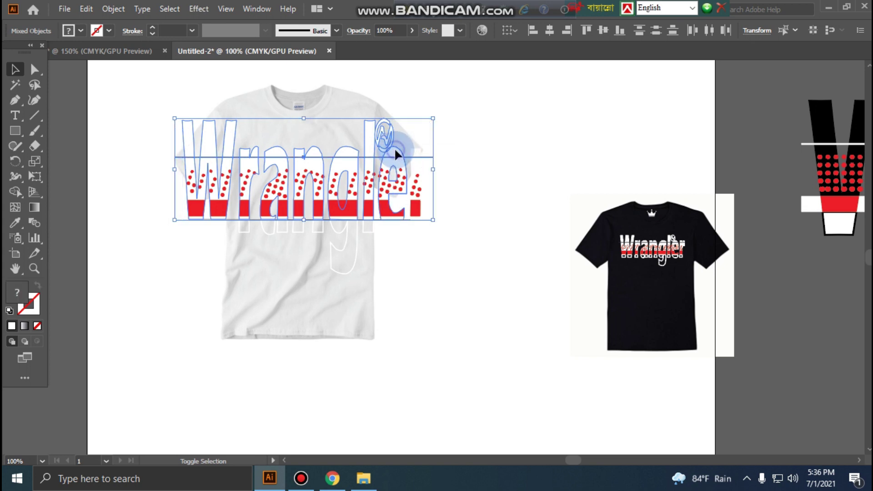
left_click(526, 136)
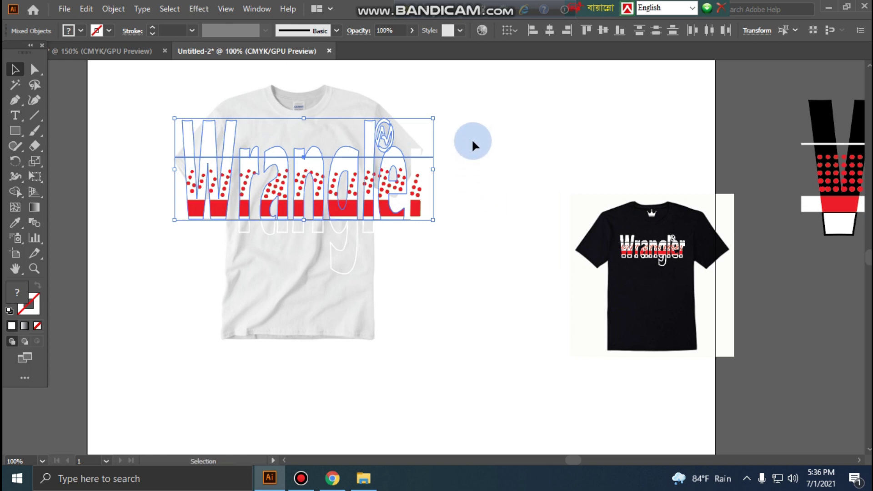
Step: Fill the selected Wrangler letters and the final r with black
left_click(81, 31)
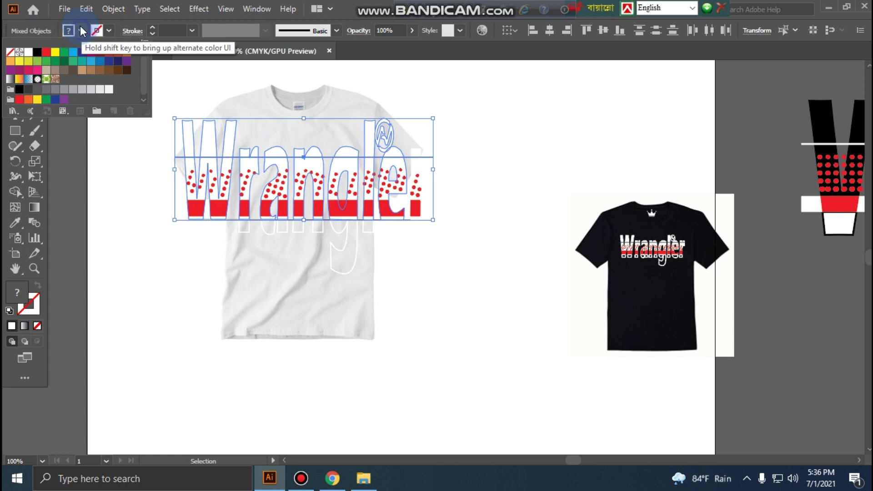
left_click(37, 53)
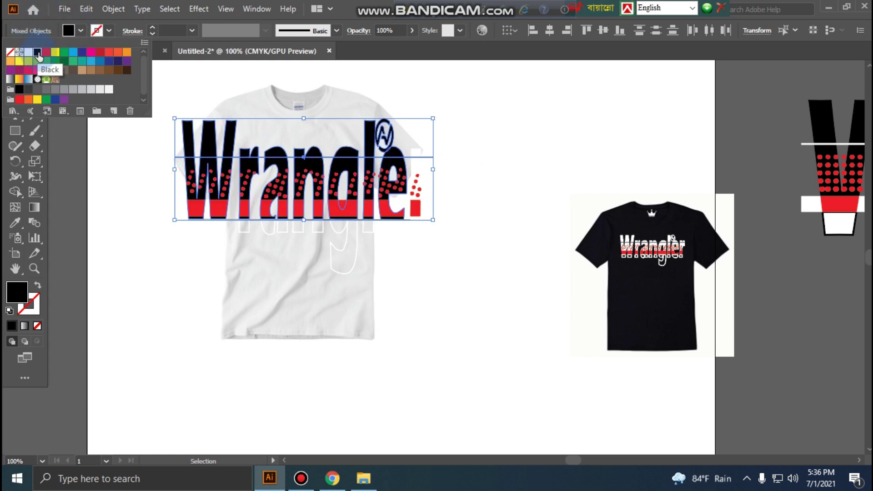
left_click(494, 115)
left_click(519, 139)
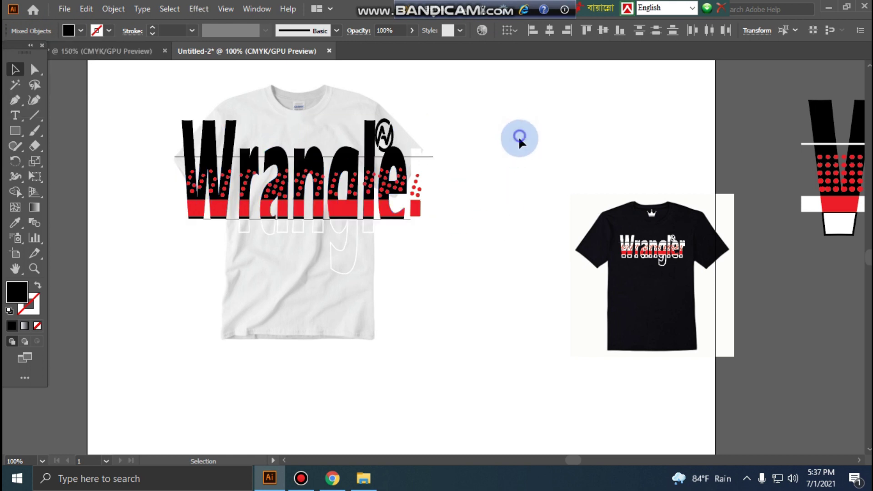
left_click(405, 164)
left_click(417, 164)
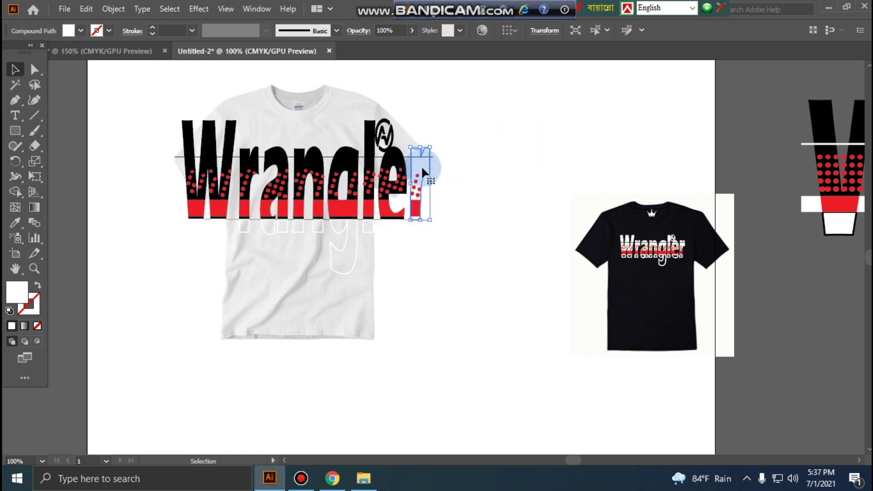
left_click(69, 30)
left_click(38, 53)
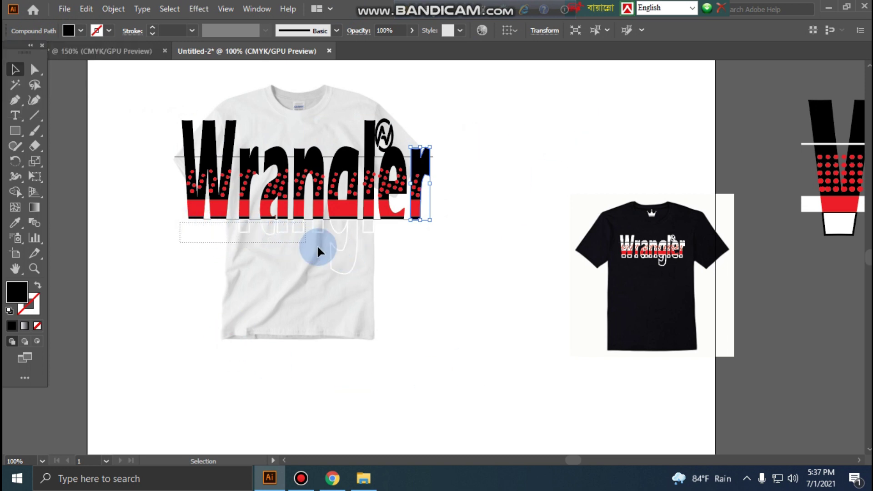
Step: Give the outline letters beneath the design a black stroke
left_click_drag(449, 273, 453, 274)
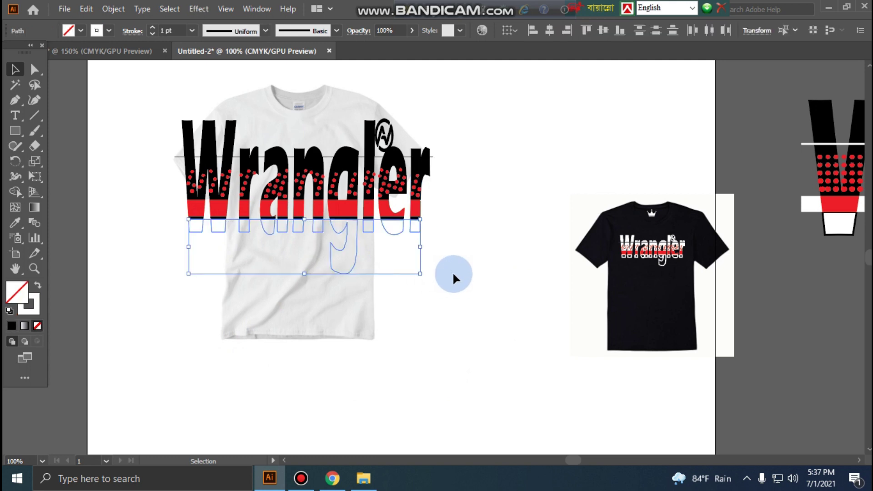
left_click(109, 30)
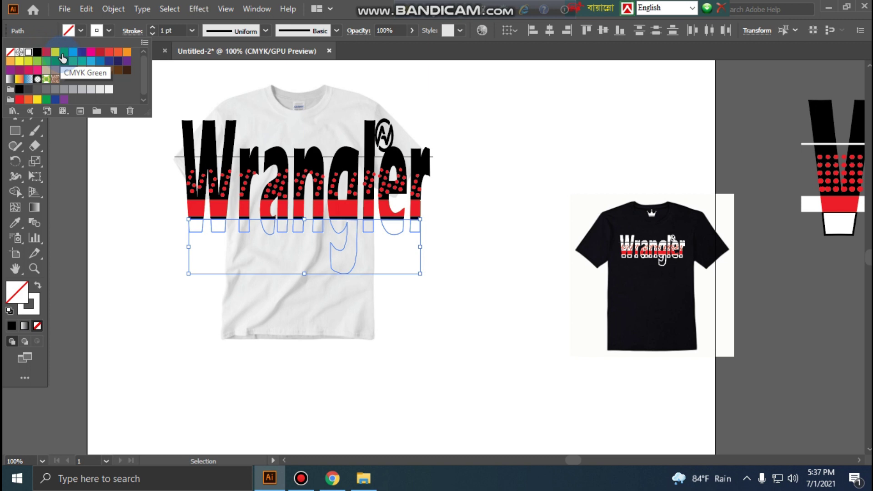
left_click(37, 52)
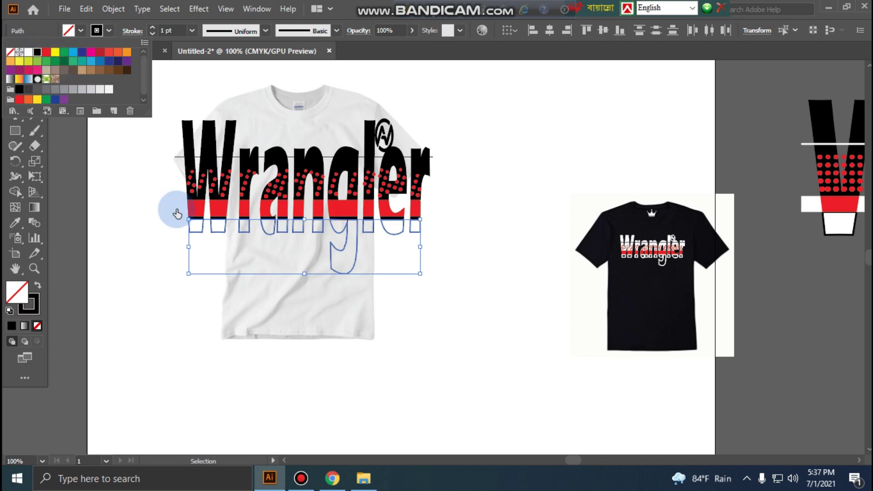
left_click(572, 106)
left_click(139, 117)
left_click(181, 157)
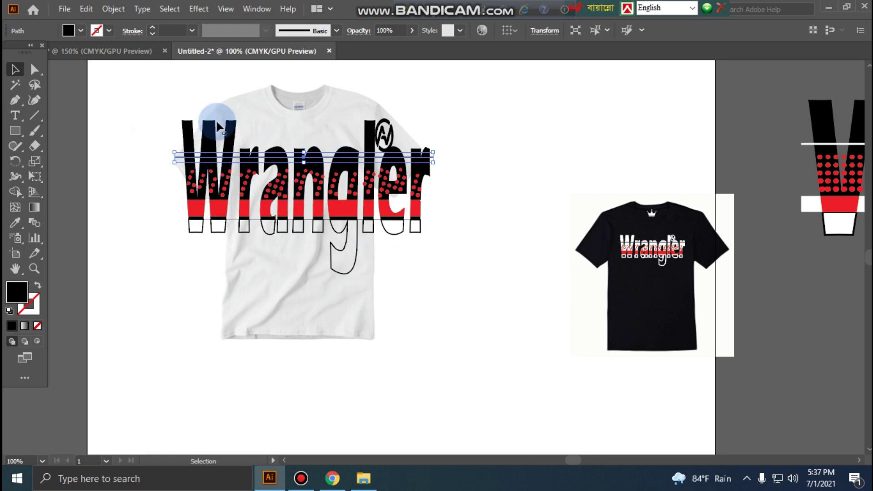
Step: Sample the T-shirt's light grey as the selected path's fill with the Eyedropper
key("i")
left_click(326, 121)
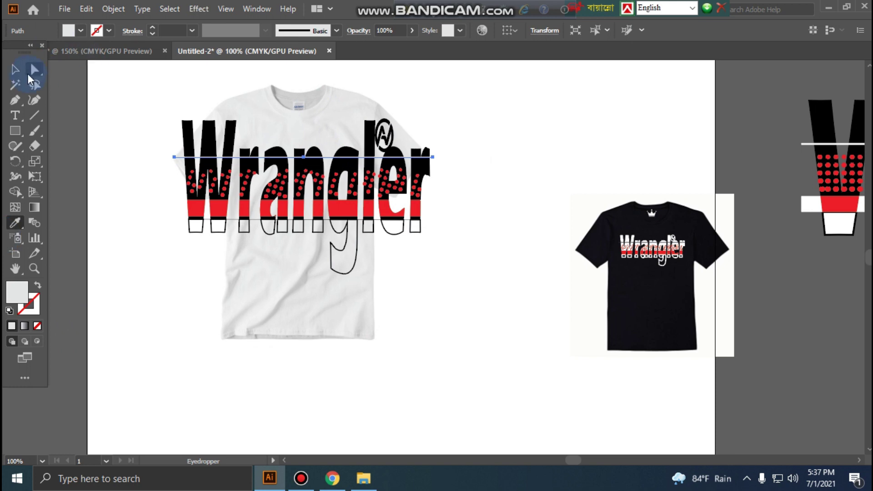
left_click(13, 71)
left_click(143, 114)
Step: Scale the whole Wrangler artwork down and move it up onto the white shirt's chest
mouse_move(160, 132)
left_mouse_down()
mouse_move(419, 263)
mouse_move(357, 254)
left_mouse_up()
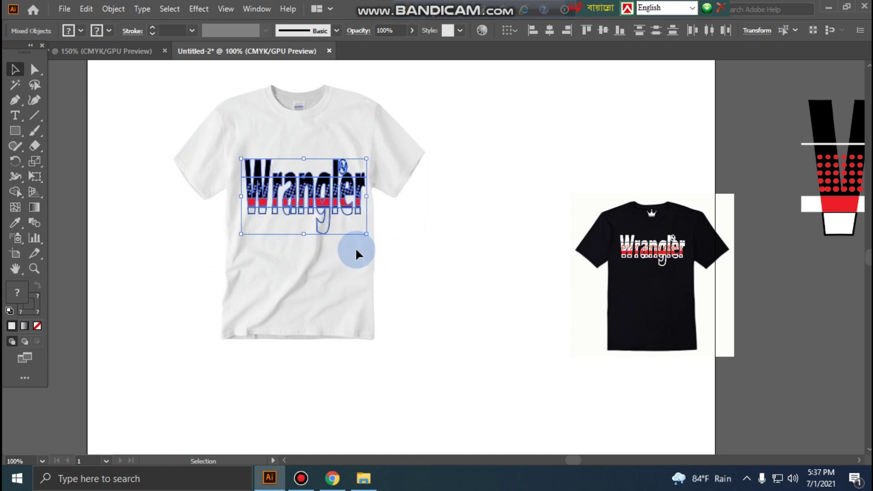
left_click_drag(366, 234, 357, 228)
left_click_drag(314, 198, 311, 181)
left_click(534, 106)
left_click(510, 360)
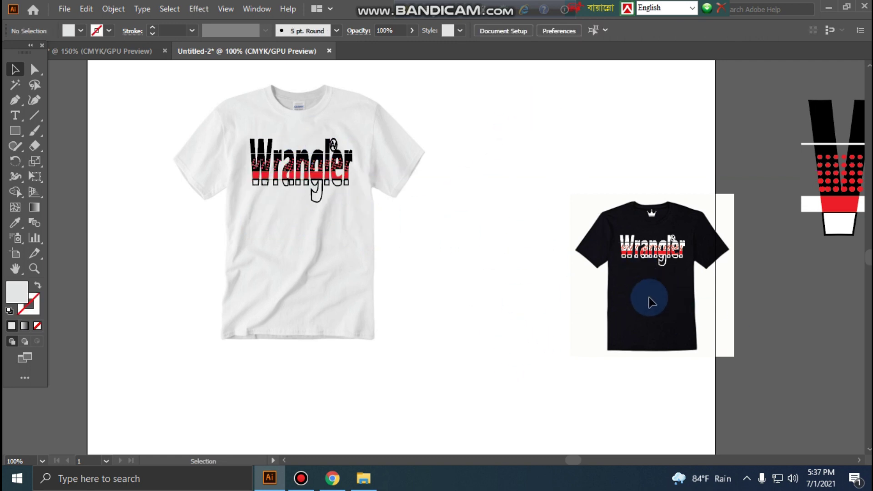
Step: Try moving and resizing the black T-shirt image, then undo those changes
left_click(642, 326)
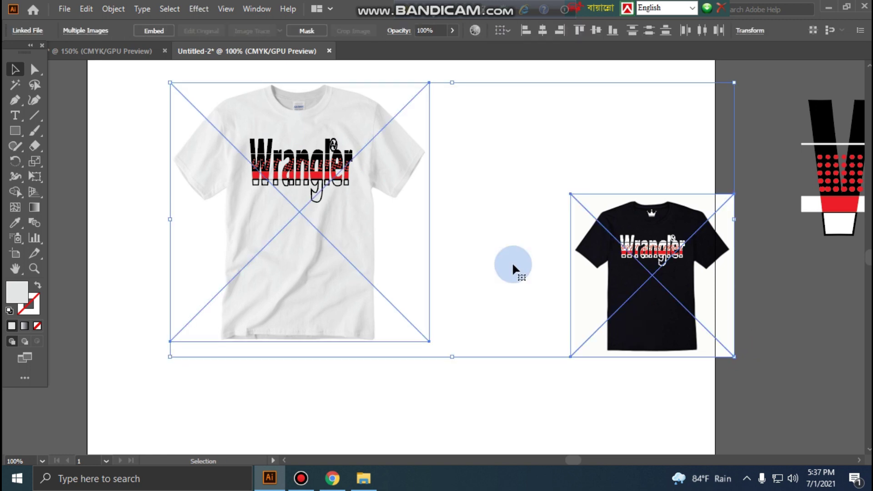
left_click(211, 363)
left_click_drag(212, 364, 317, 245)
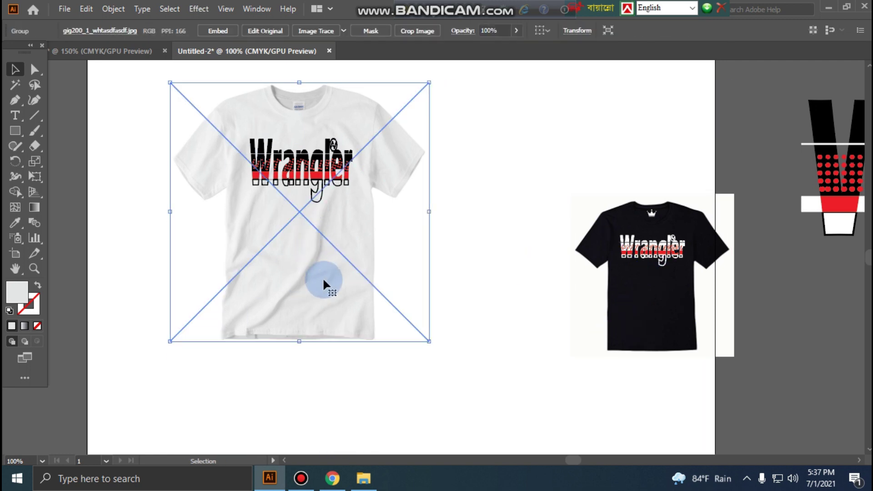
left_click(728, 302)
left_click_drag(641, 287, 547, 217)
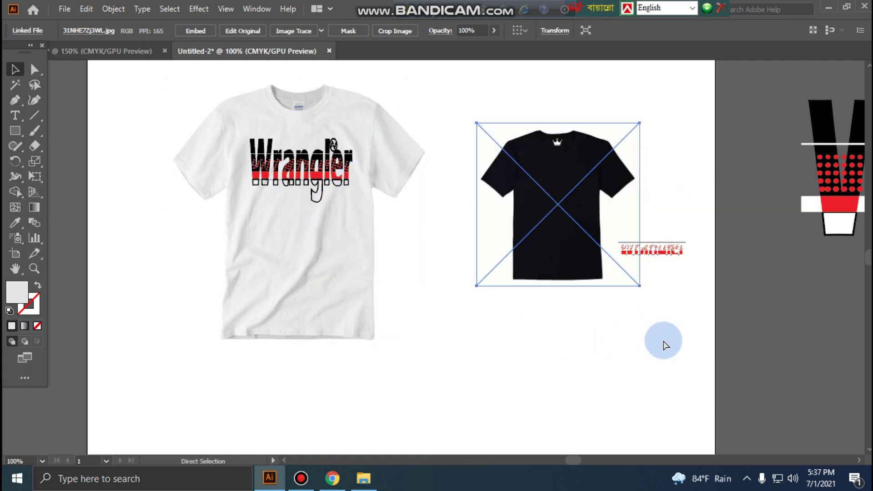
key("ctrl+z")
key("a")
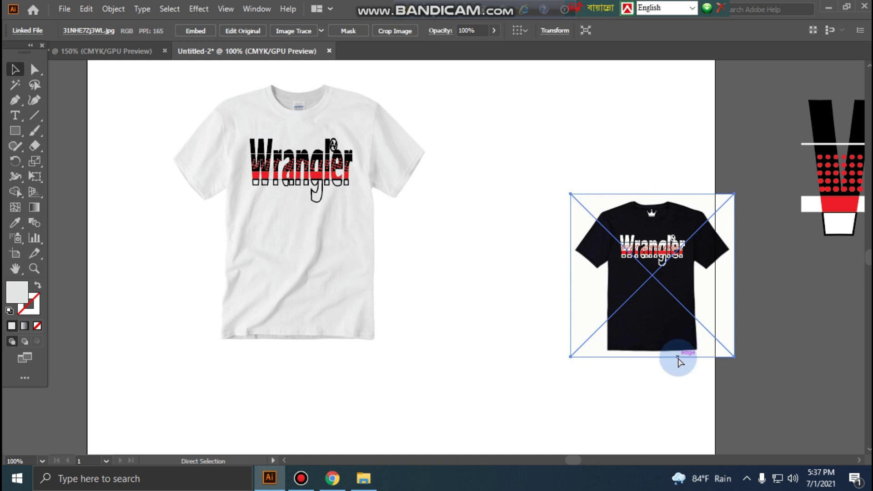
left_click_drag(668, 351, 586, 278)
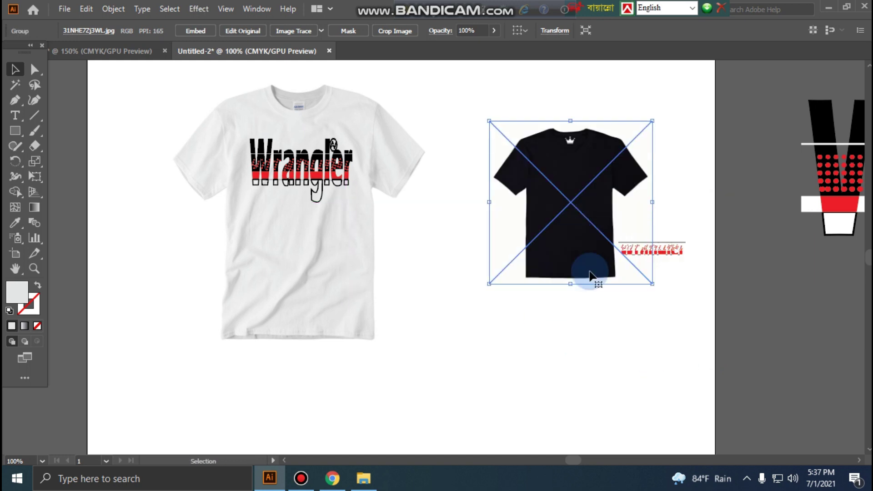
left_click_drag(653, 282, 680, 312)
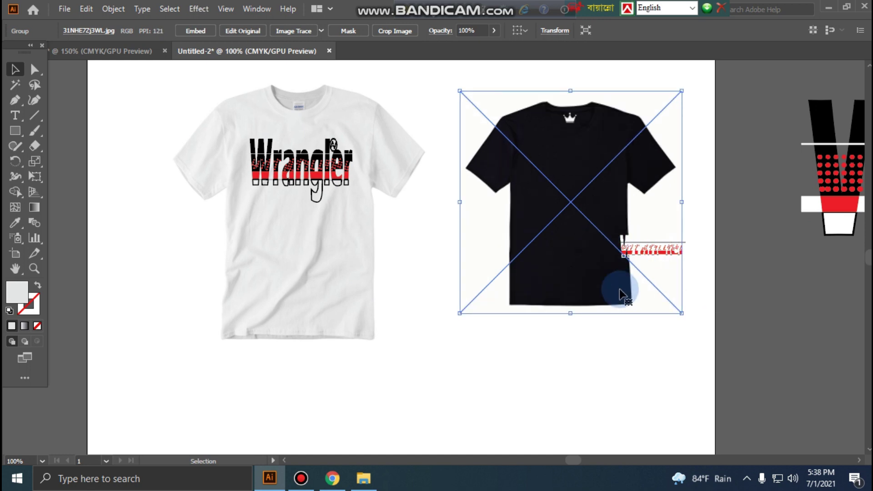
left_click_drag(680, 312, 637, 295)
key("ctrl+z")
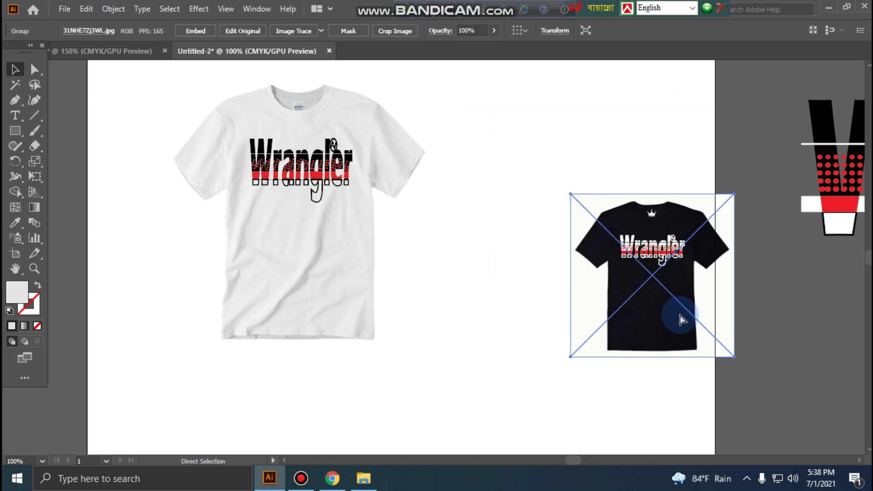
left_click(668, 412)
Step: Move the black shirt mockup group beside the white shirt and enlarge it to match
left_click(660, 249)
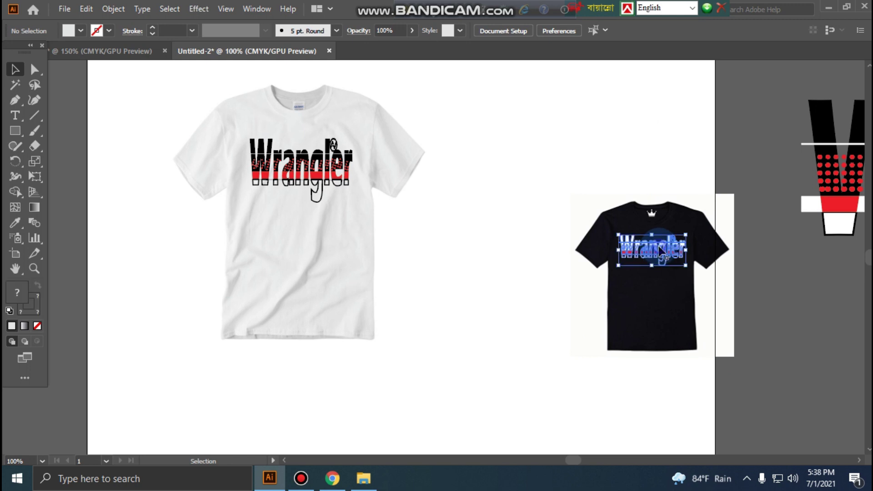
left_click(662, 249)
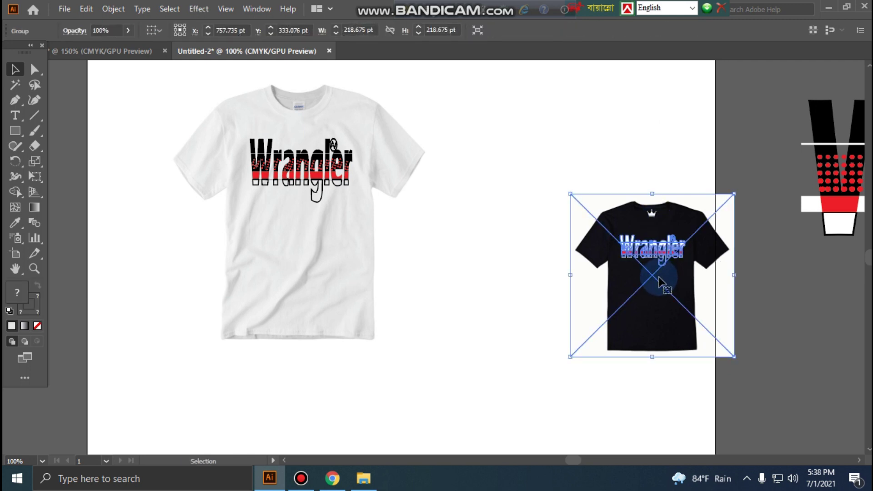
left_click(542, 136)
left_click_drag(611, 253, 535, 234)
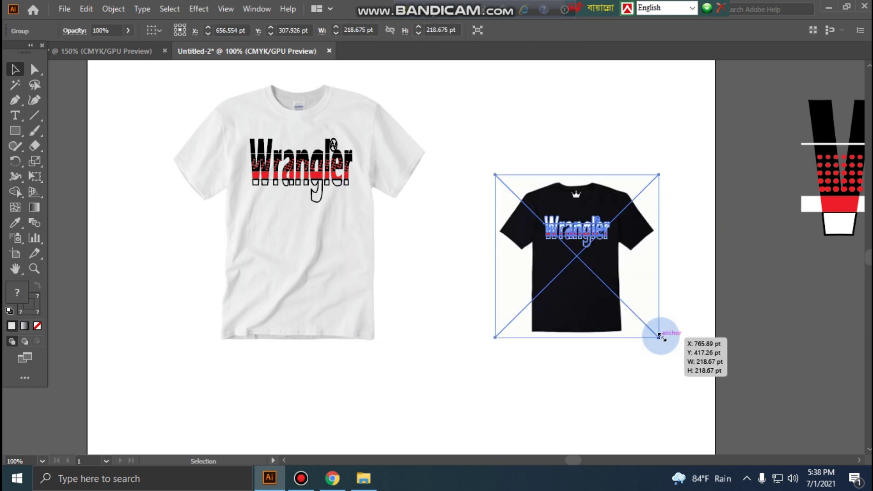
left_click_drag(660, 336, 699, 378)
left_click_drag(601, 259, 621, 187)
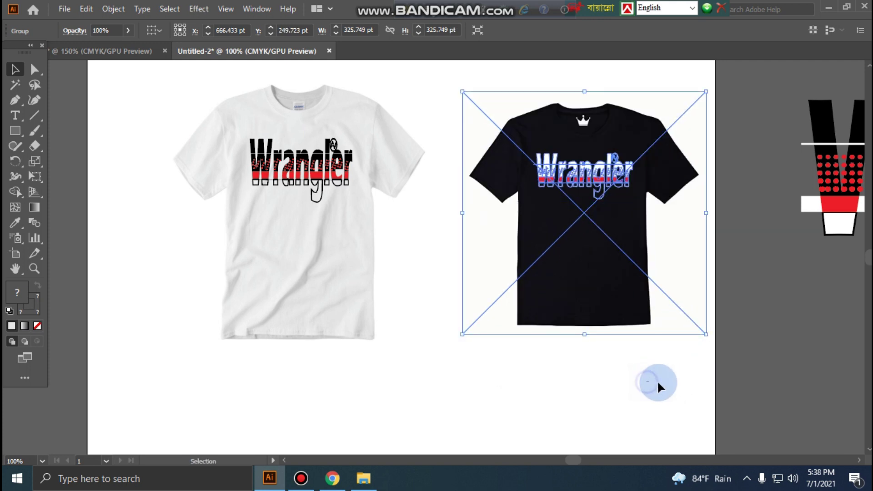
left_click(219, 401)
left_click(596, 300)
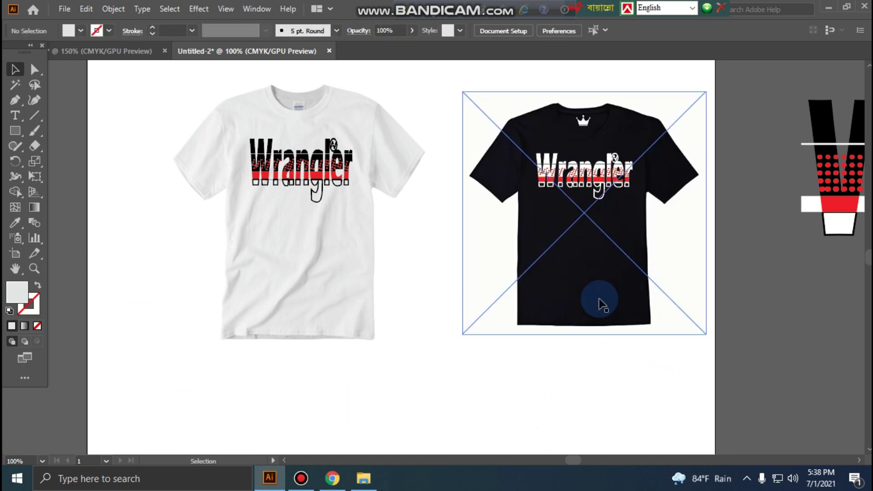
left_click_drag(705, 334, 717, 346)
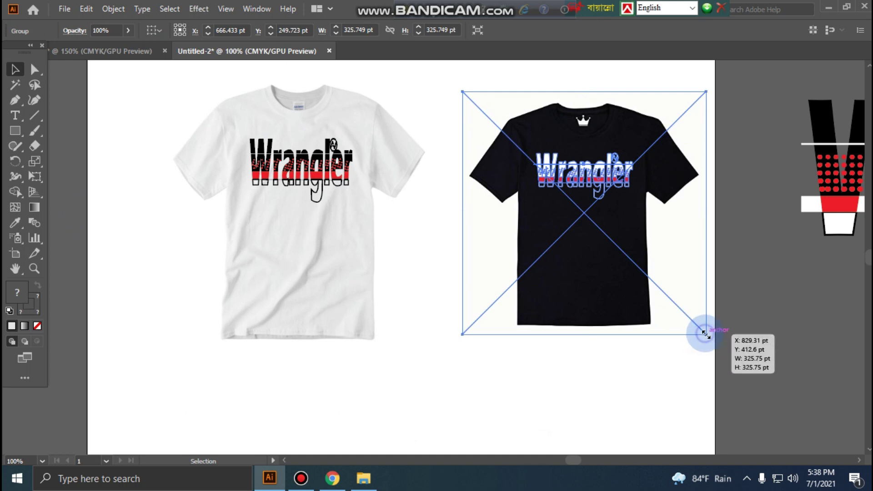
left_click(593, 416)
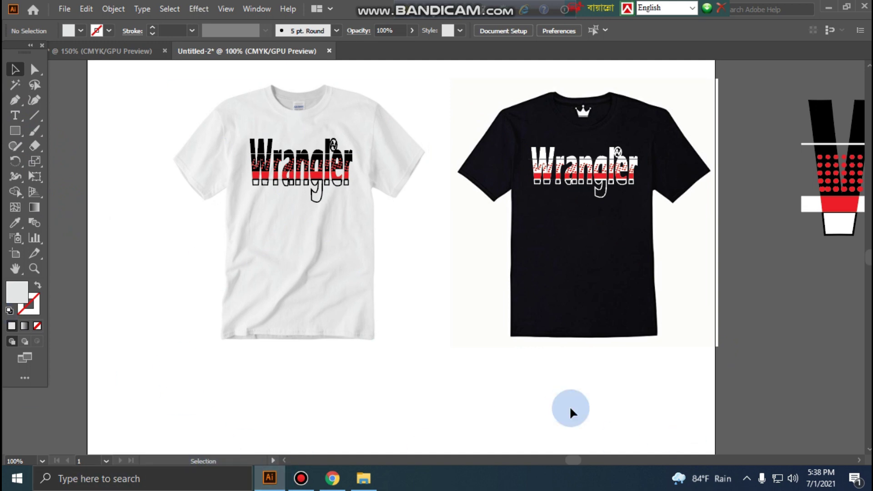
Step: Return to Untitled-2 and pan with the Hand tool to frame both shirts
left_click_drag(575, 462, 570, 461)
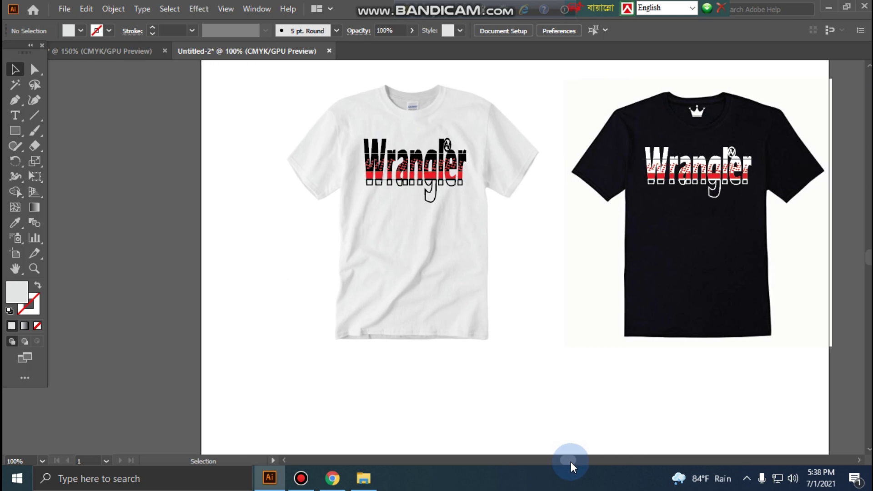
left_click(110, 52)
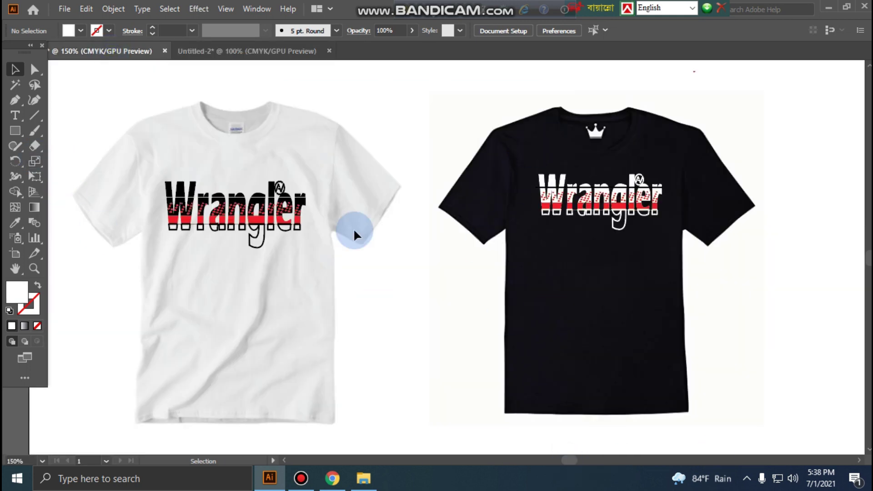
left_click(235, 53)
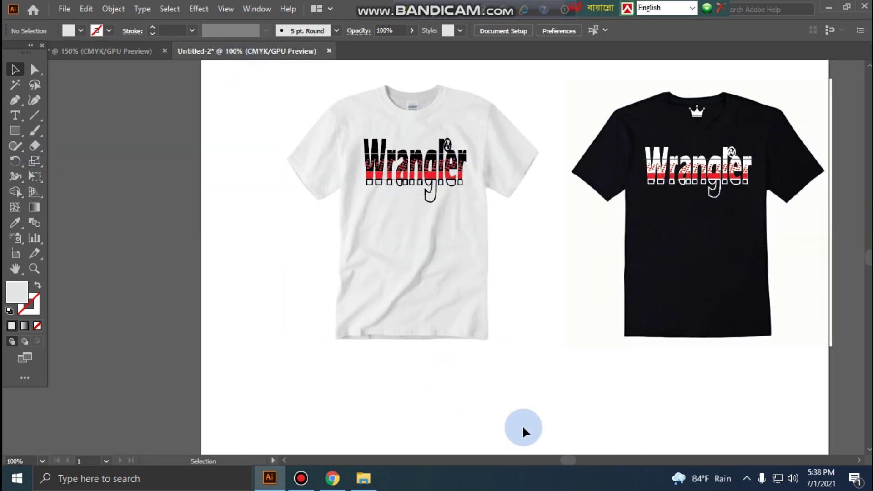
key("h")
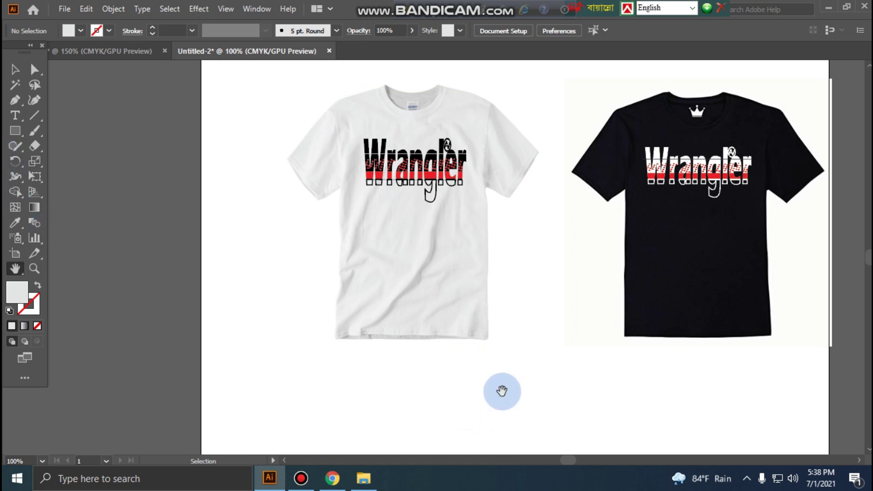
mouse_move(507, 382)
left_mouse_down()
mouse_move(451, 384)
mouse_move(437, 399)
left_mouse_up()
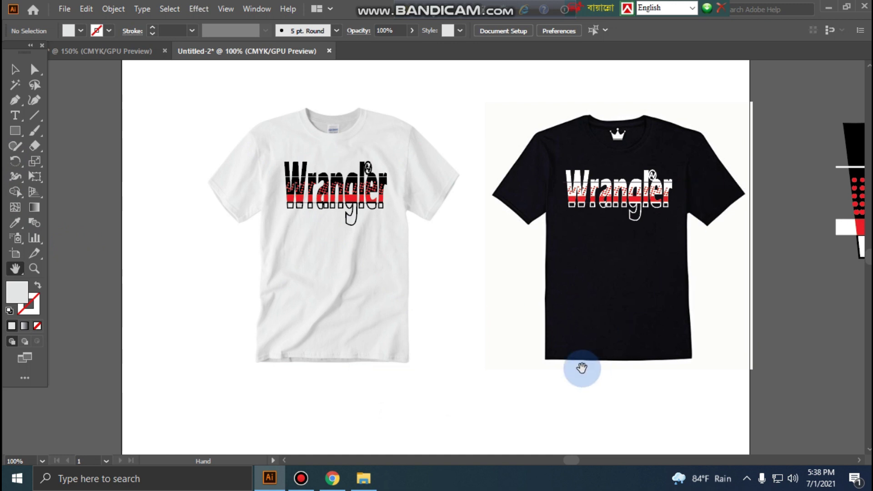
Step: Zoom to 150% on both shirts, then close Untitled-2 with Ctrl+W
key("ctrl")
key("ctrl+plus")
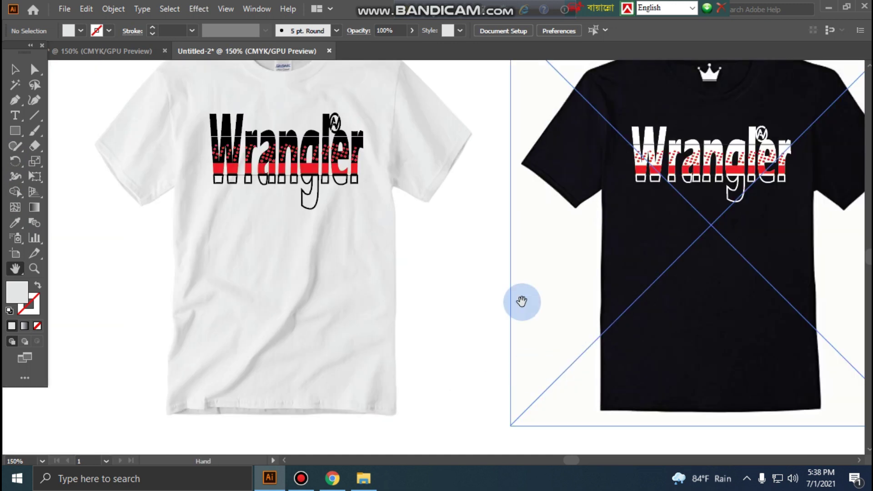
left_click_drag(445, 327, 395, 355)
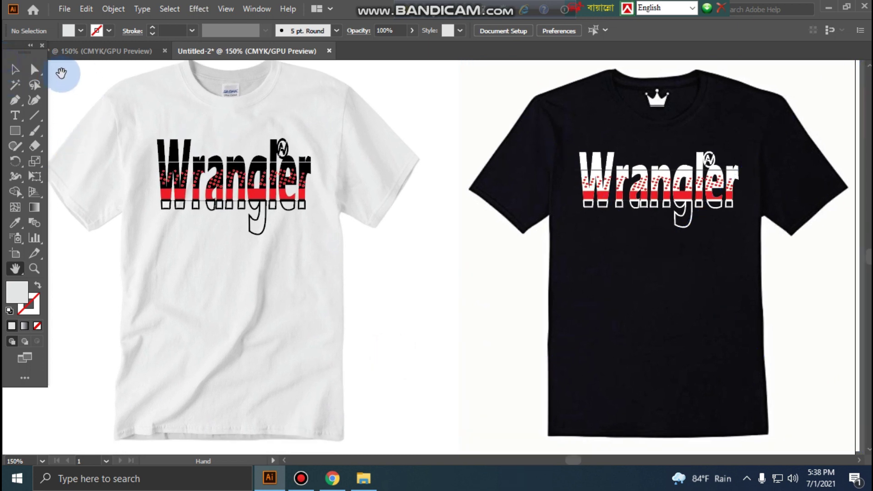
left_click(15, 69)
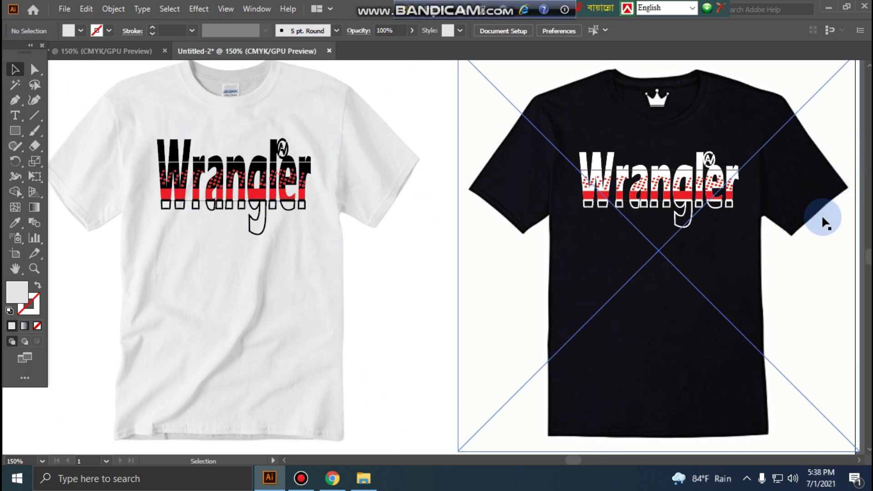
key("ctrl+w")
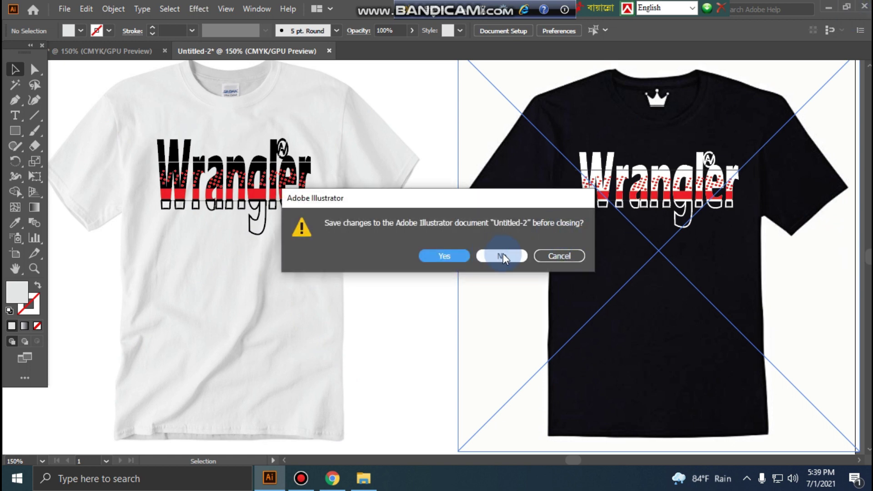
left_click(302, 479)
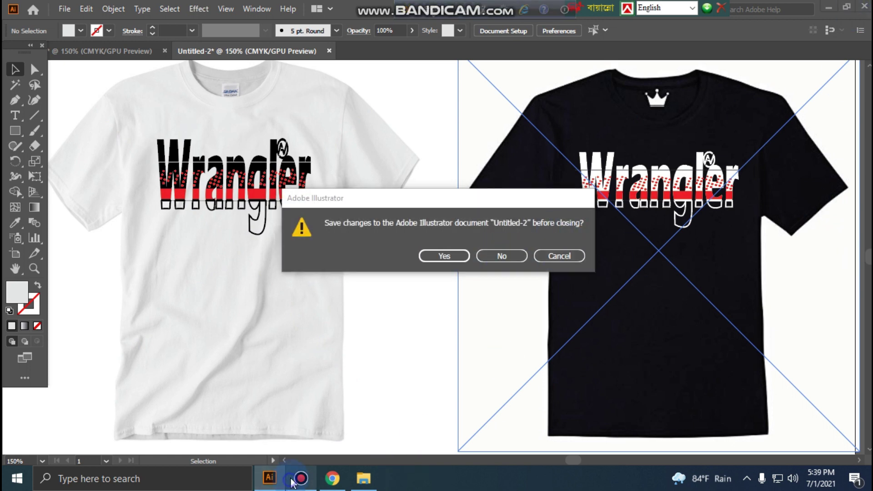